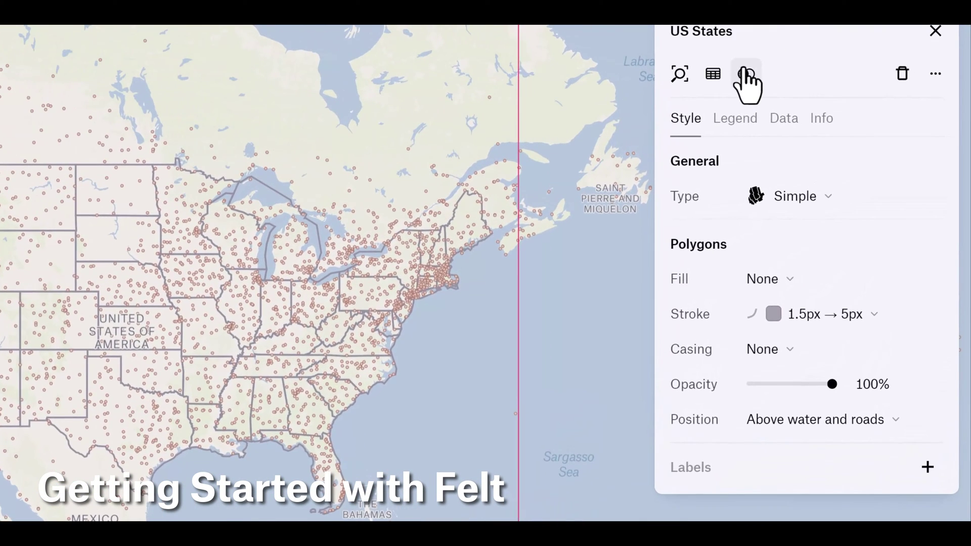
- Preview the US States transform options and pick the Count points transform
left_click(807, 90)
left_click(748, 75)
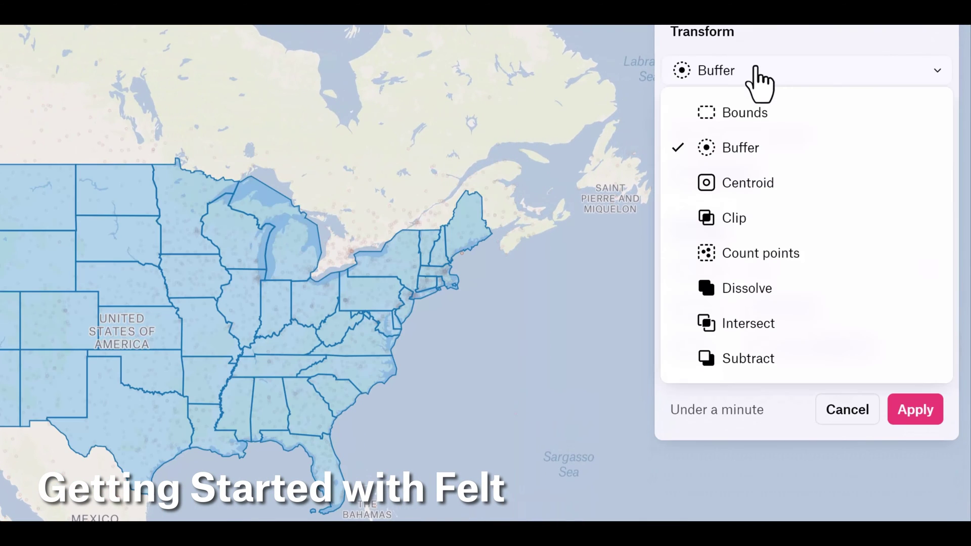
left_click(826, 253)
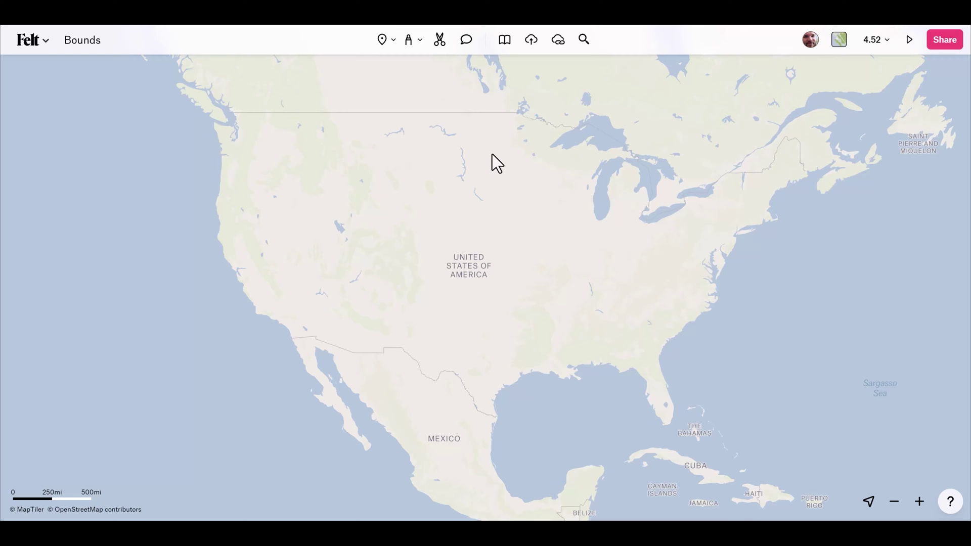
- Search the layer library for 'birds' and add US Endangered & Endemic Birds to the map
left_click(508, 41)
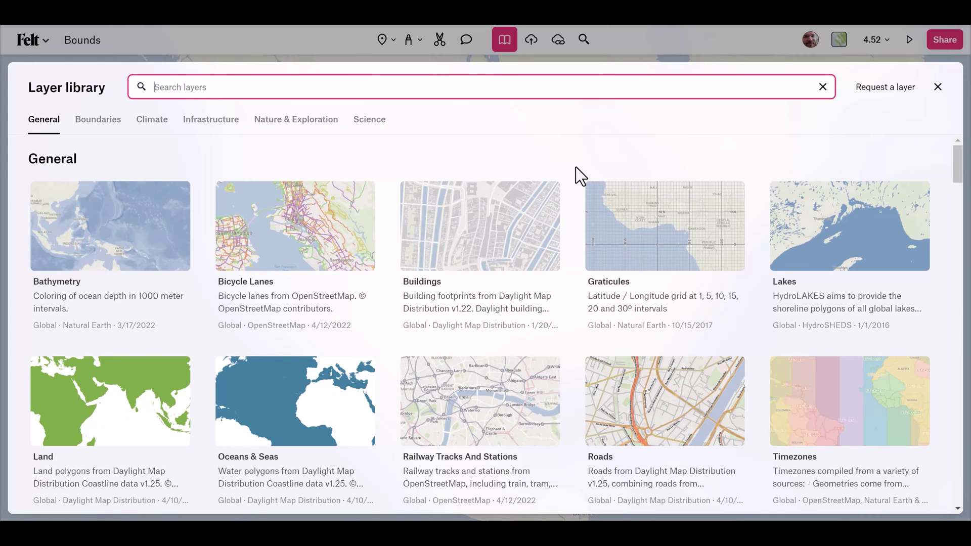
type("birds")
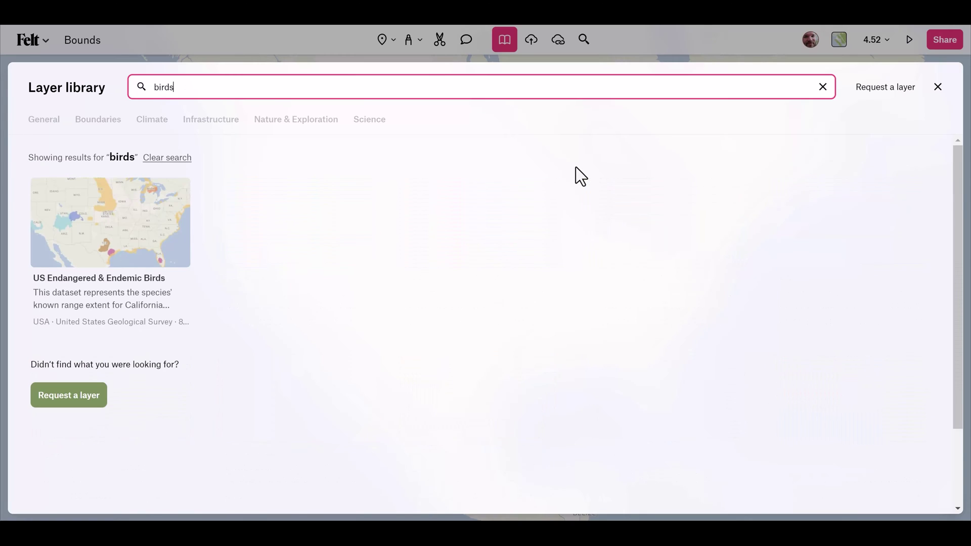
mouse_move(117, 249)
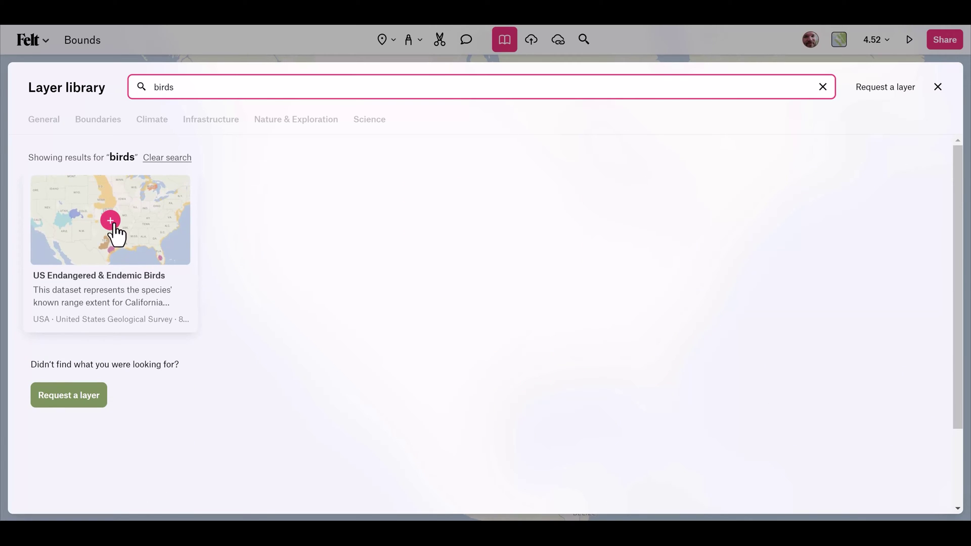
left_click(111, 221)
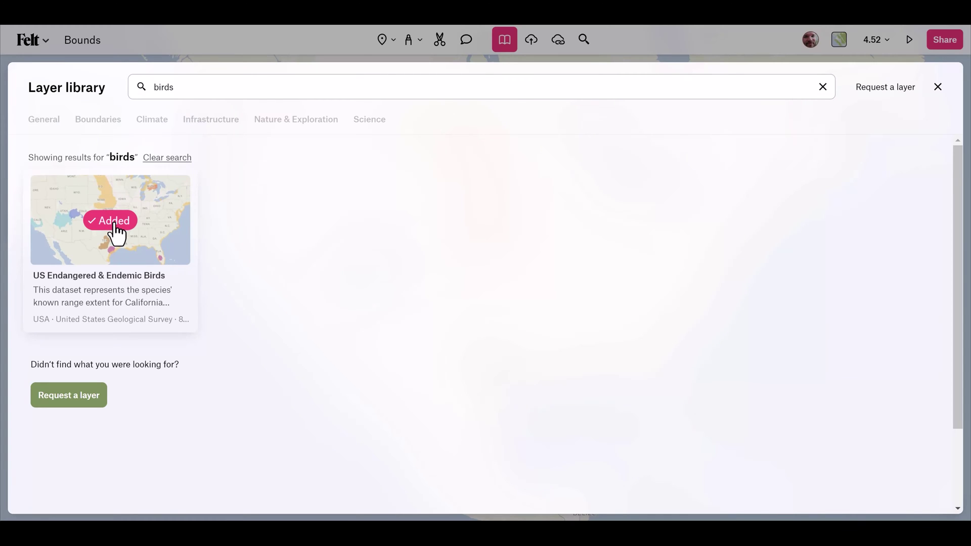
left_click(937, 88)
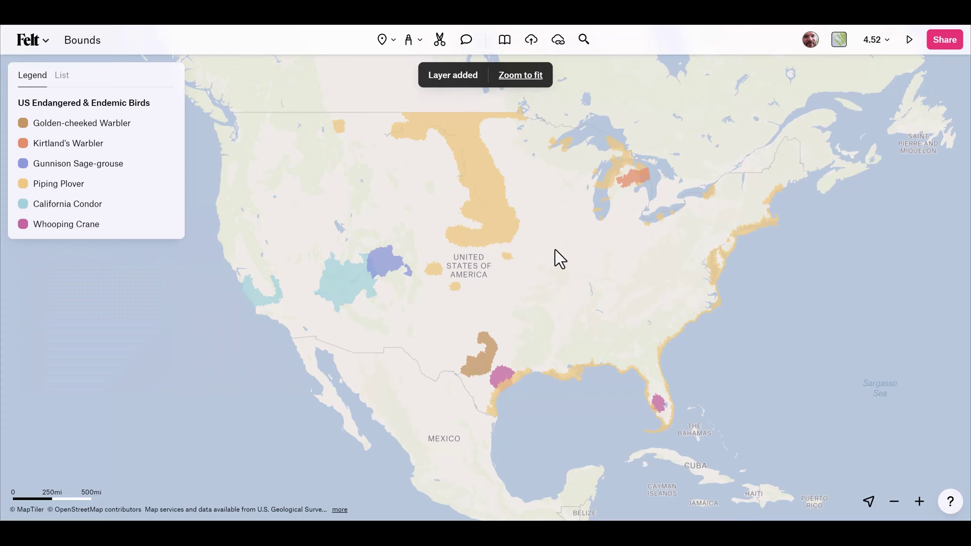
- On the bird layer, set the spatial transform type to Bounds
left_click(95, 107)
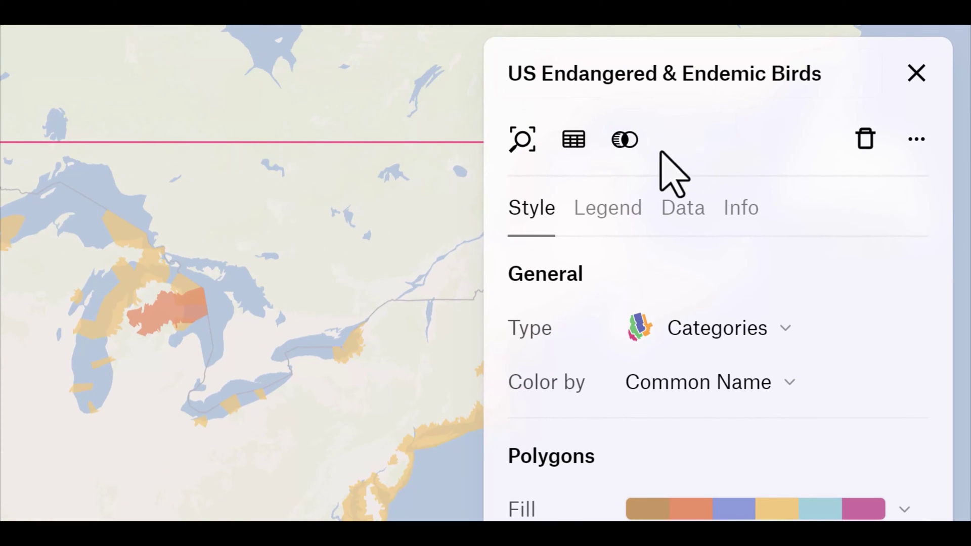
left_click(626, 143)
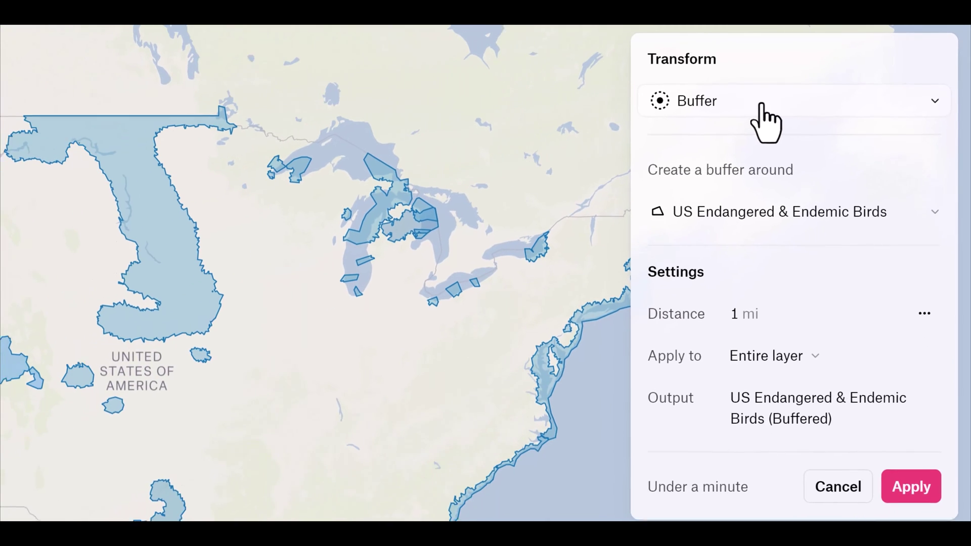
left_click(783, 104)
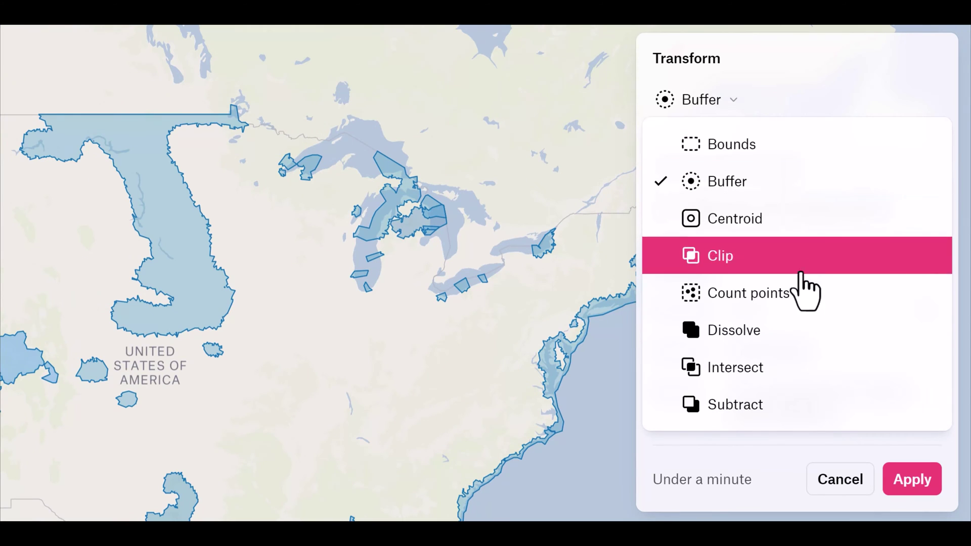
left_click(750, 145)
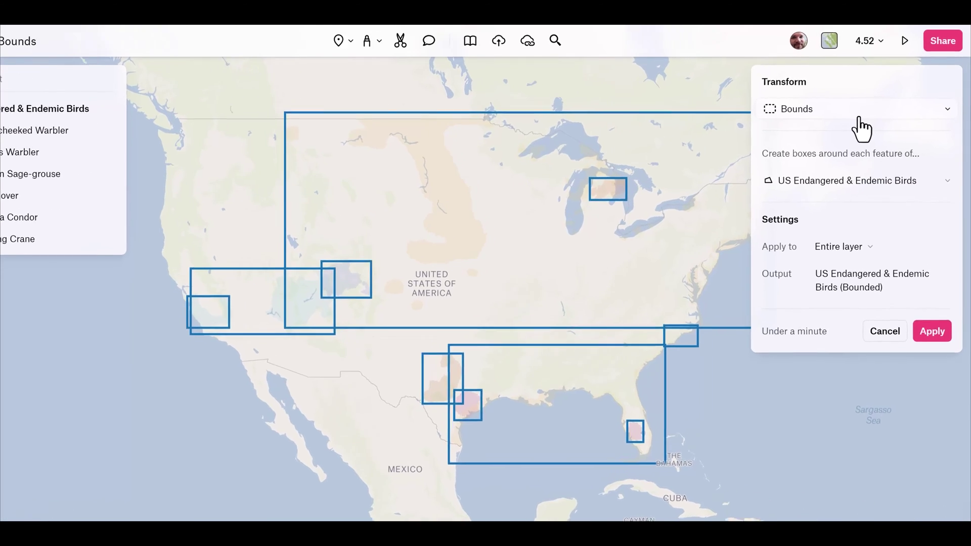
- Keep the bird layer as input and Entire layer as scope, then apply the Bounds transform
left_click(878, 170)
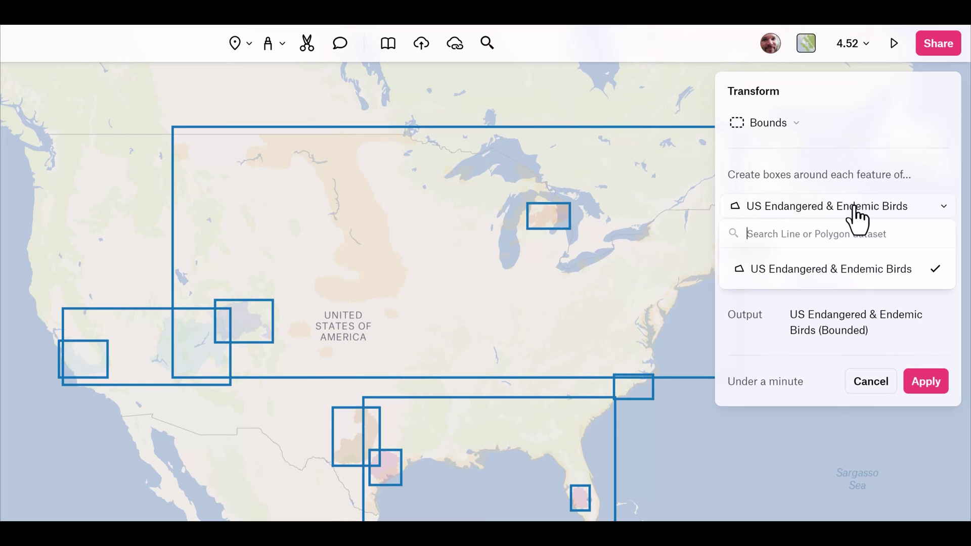
left_click(832, 179)
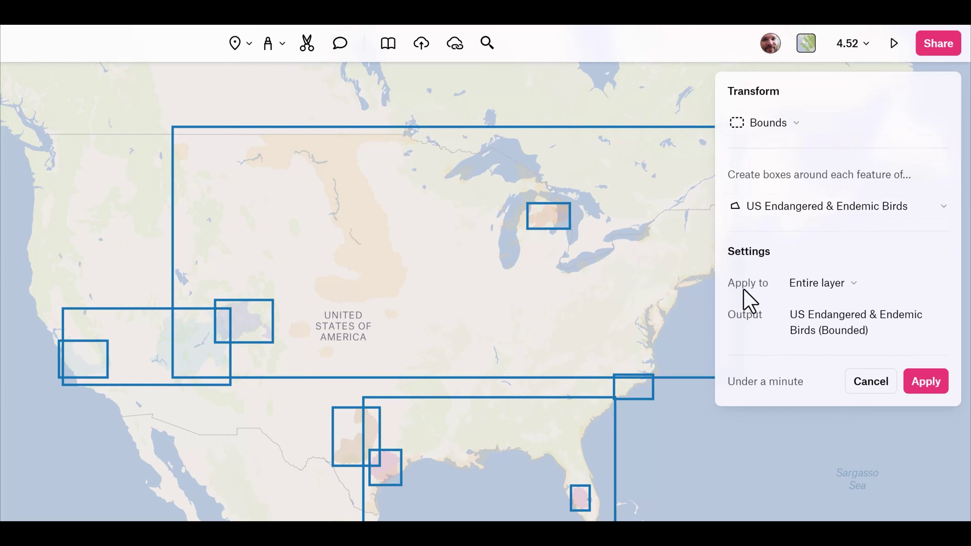
left_click(816, 291)
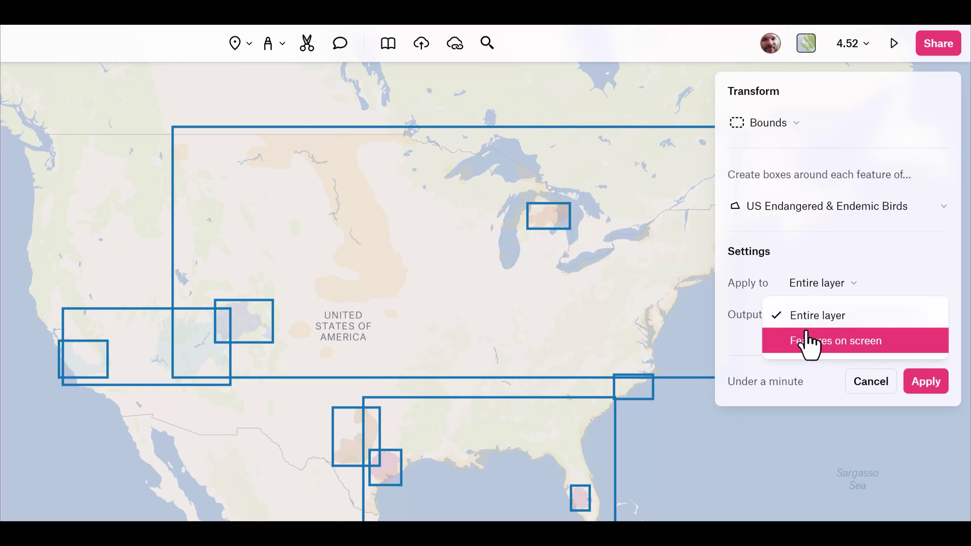
left_click(747, 338)
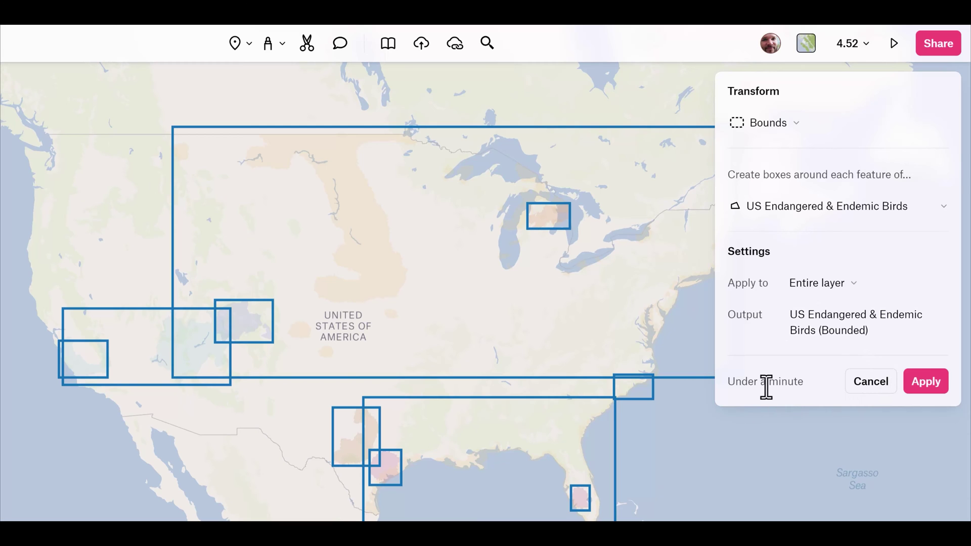
left_click(929, 384)
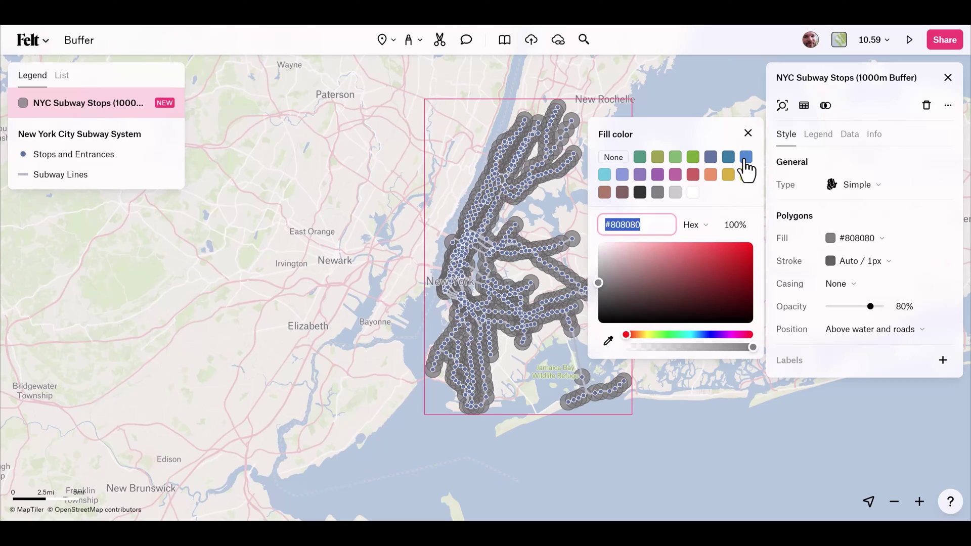
- Give the subway buffers fill #4E8BD4 and lower their opacity to 22%
left_click(743, 166)
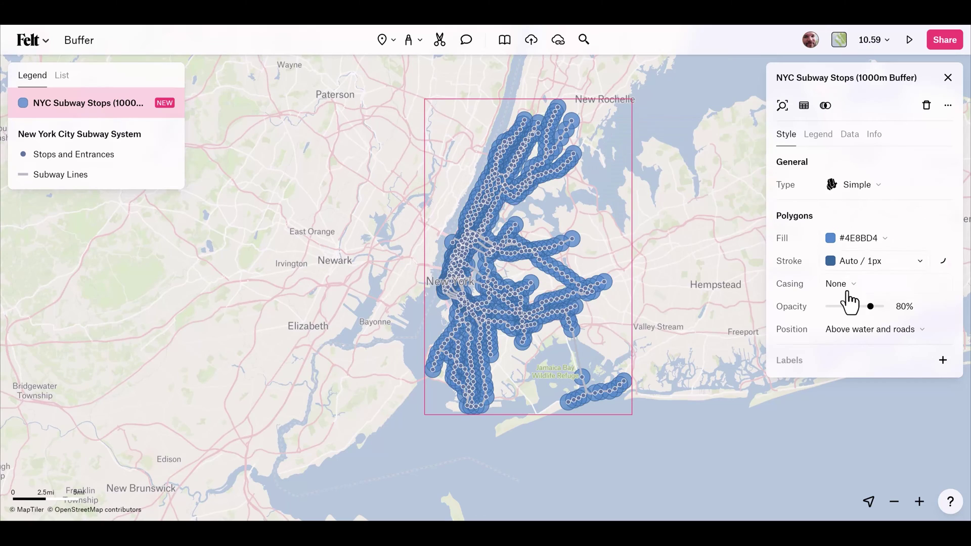
left_click_drag(871, 306, 842, 307)
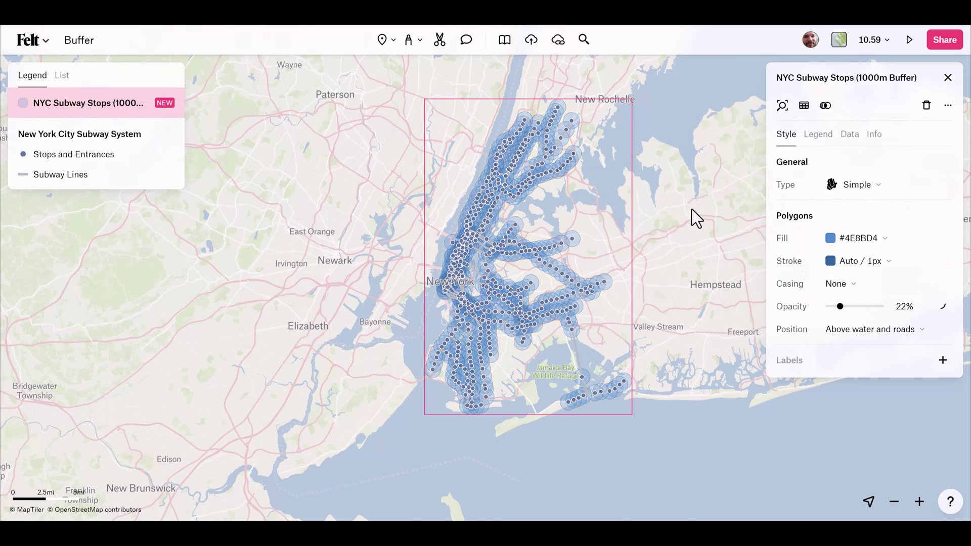
scroll(691, 208, "up", 3)
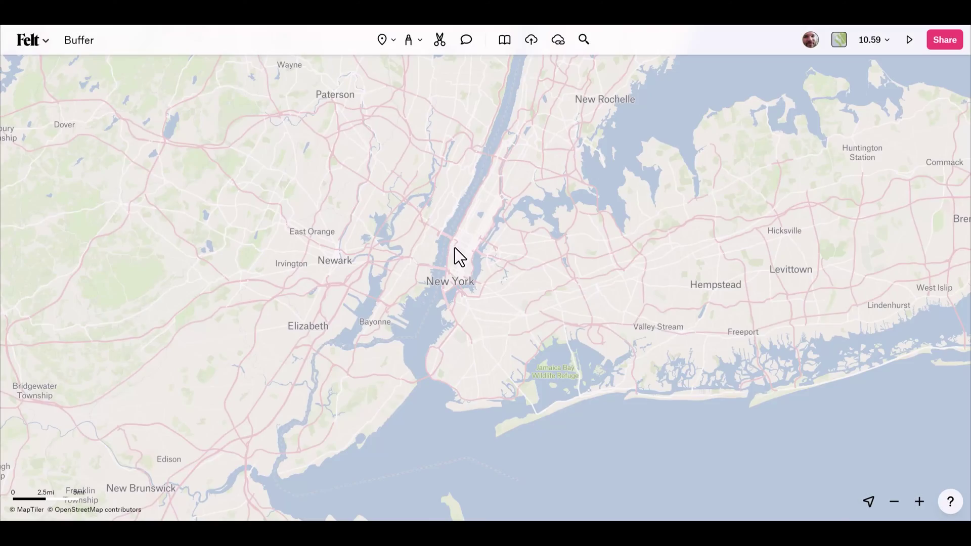
- Search the library for 'new york' and add the New York City Subway System layer
left_click(506, 46)
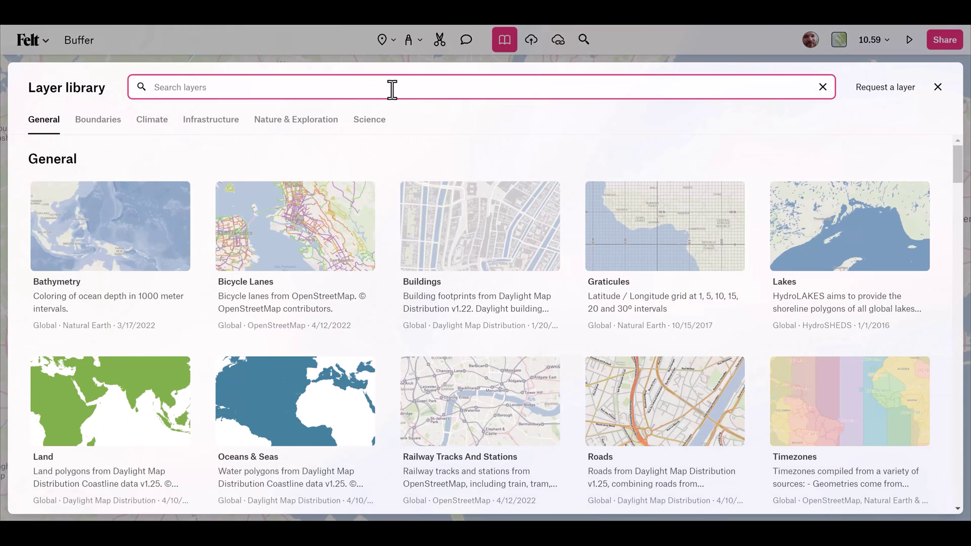
type("new york")
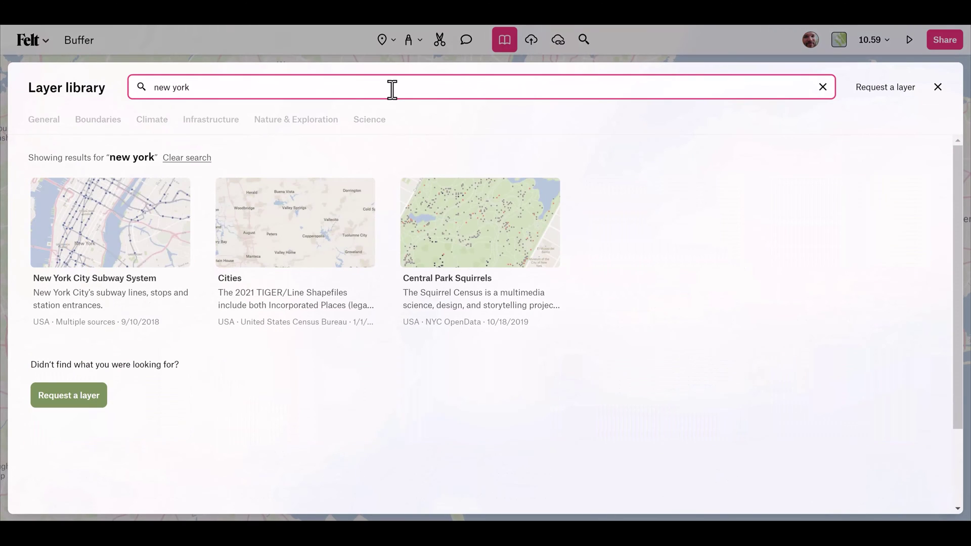
mouse_move(93, 257)
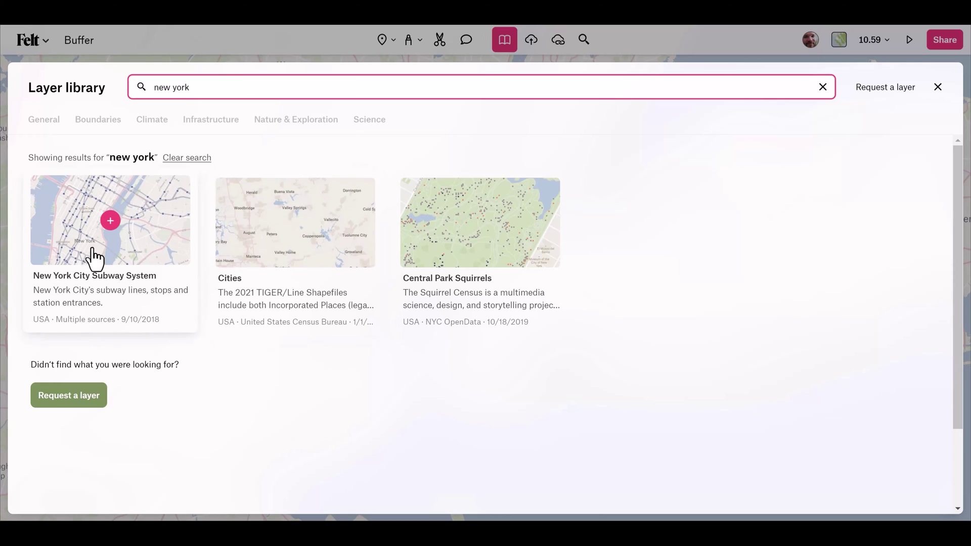
left_click(110, 222)
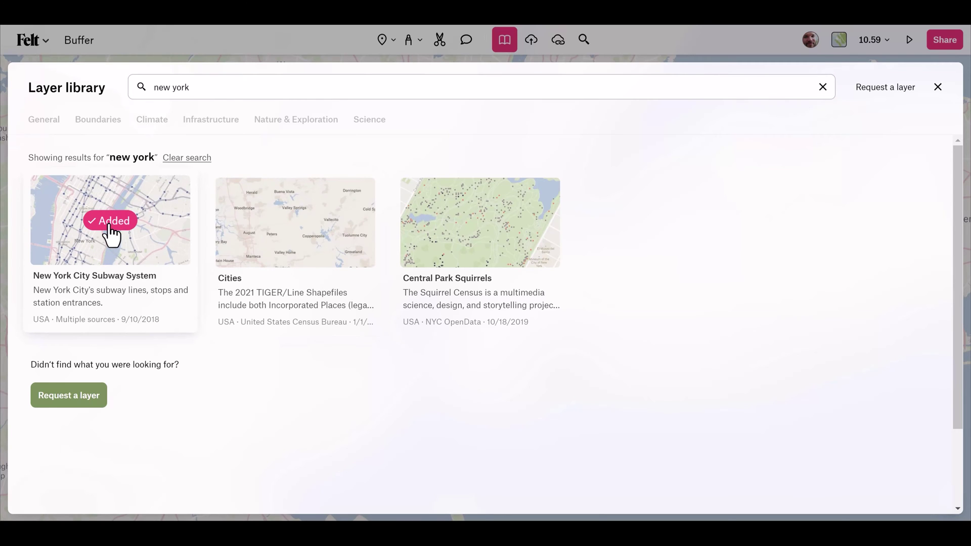
left_click(937, 86)
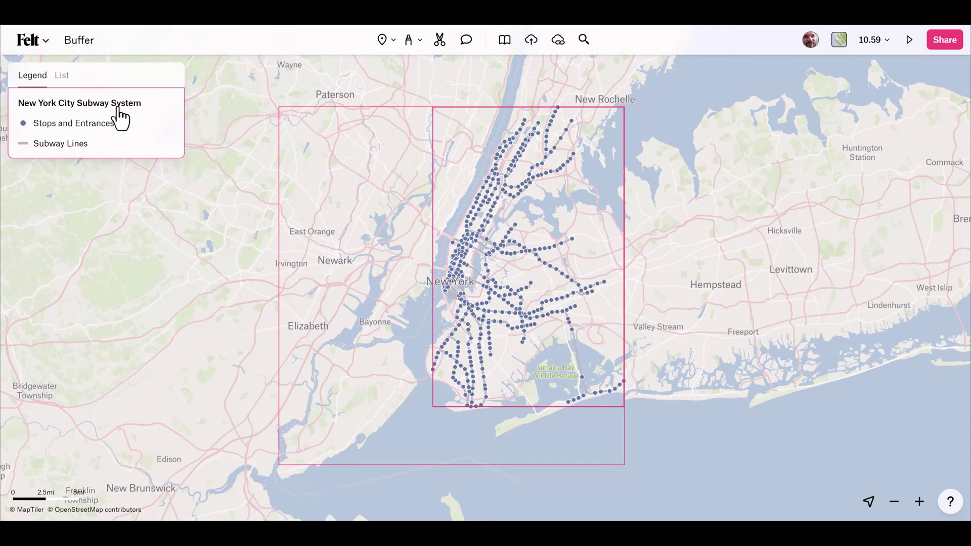
- Run a 1000 m Buffer on NYC Subway Stops, outputting NYC Subway Stops (1000m Buffer)
left_click(81, 104)
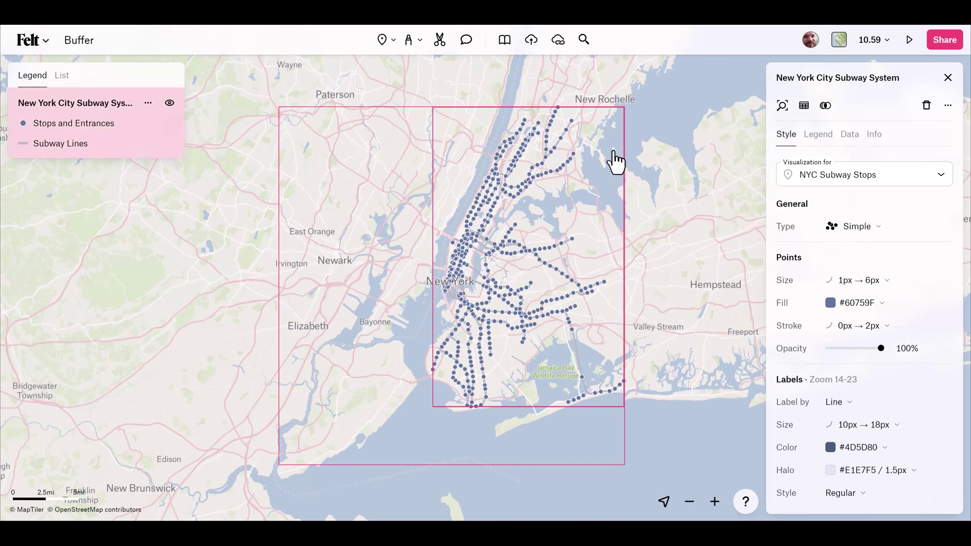
left_click(914, 181)
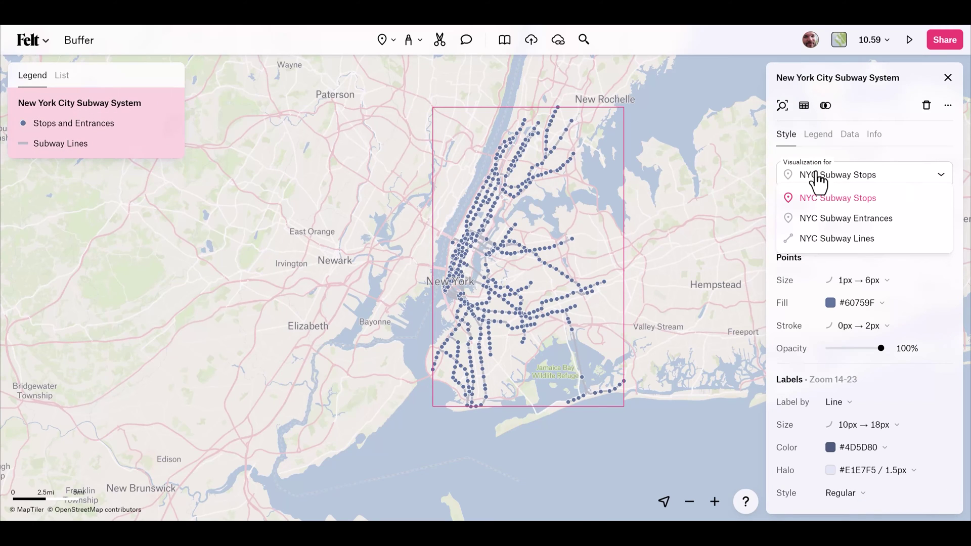
left_click(853, 202)
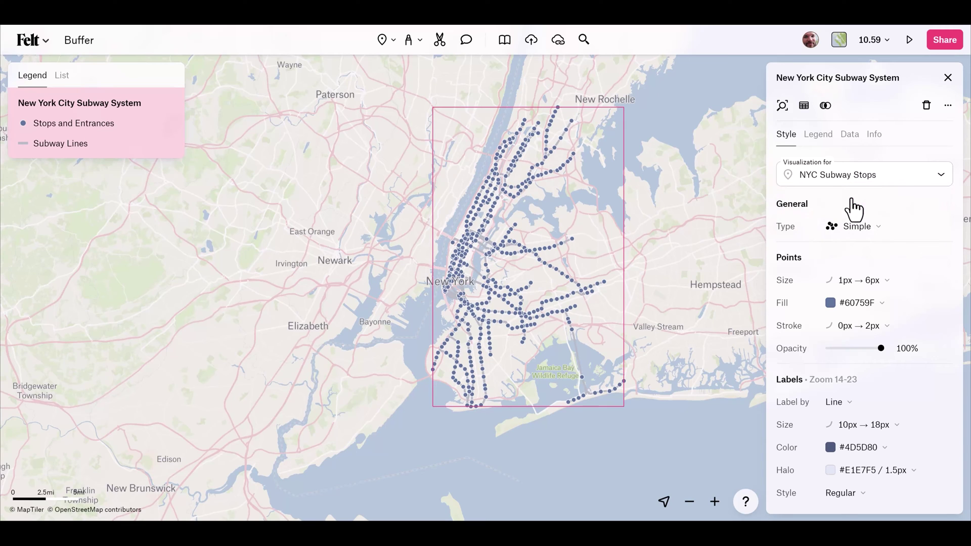
left_click(825, 107)
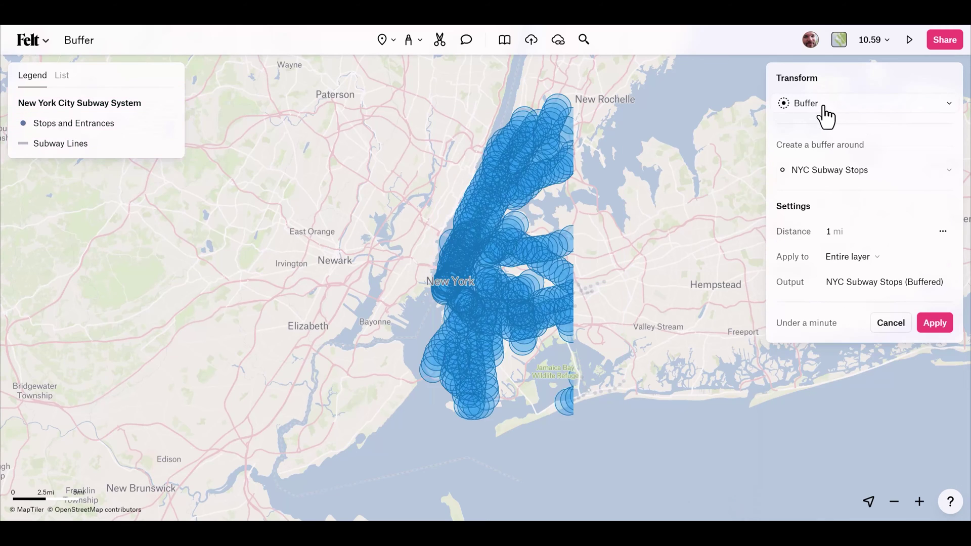
left_click(824, 108)
left_click(830, 155)
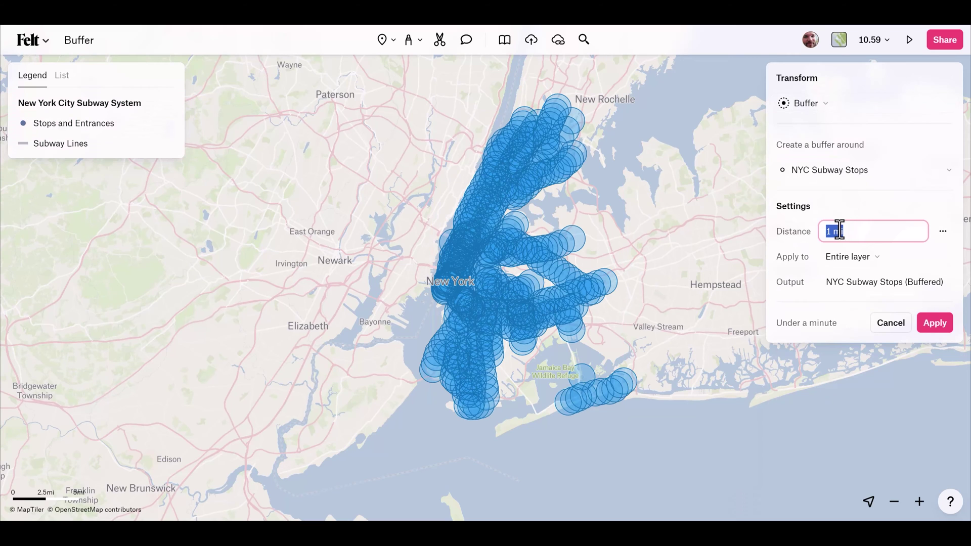
type("1000m")
key("Tab")
type("10")
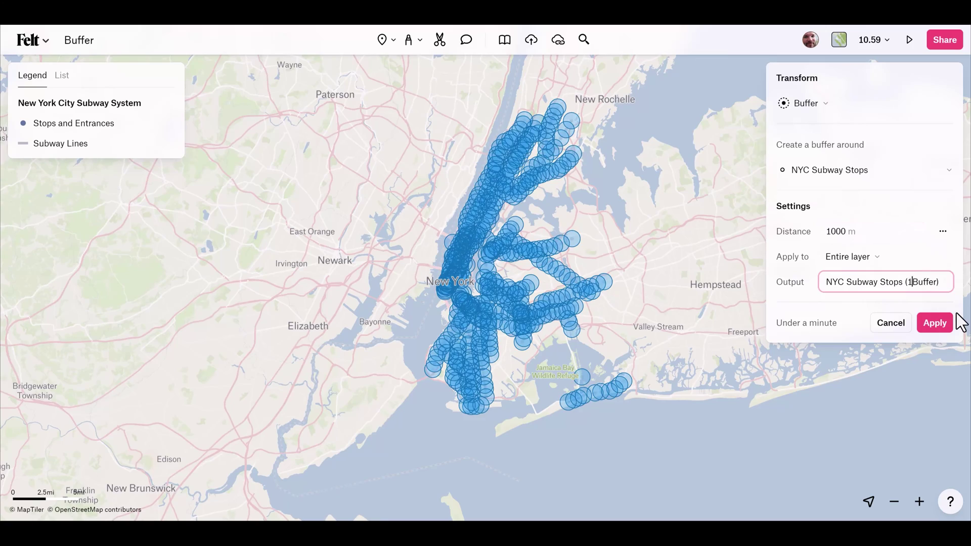
type("00m")
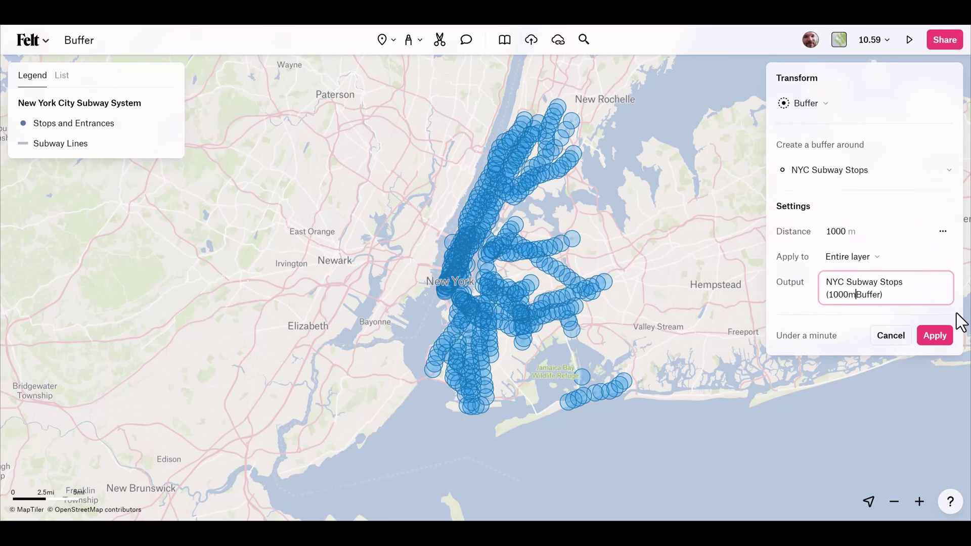
left_click(935, 337)
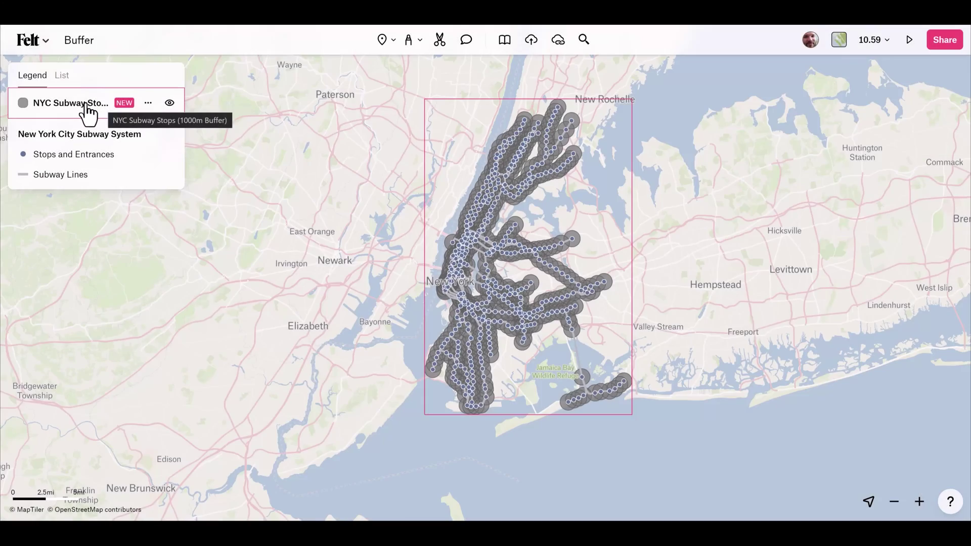
- Style the buffer layer with #4E8BD4 fill at about 22% opacity
left_click(87, 109)
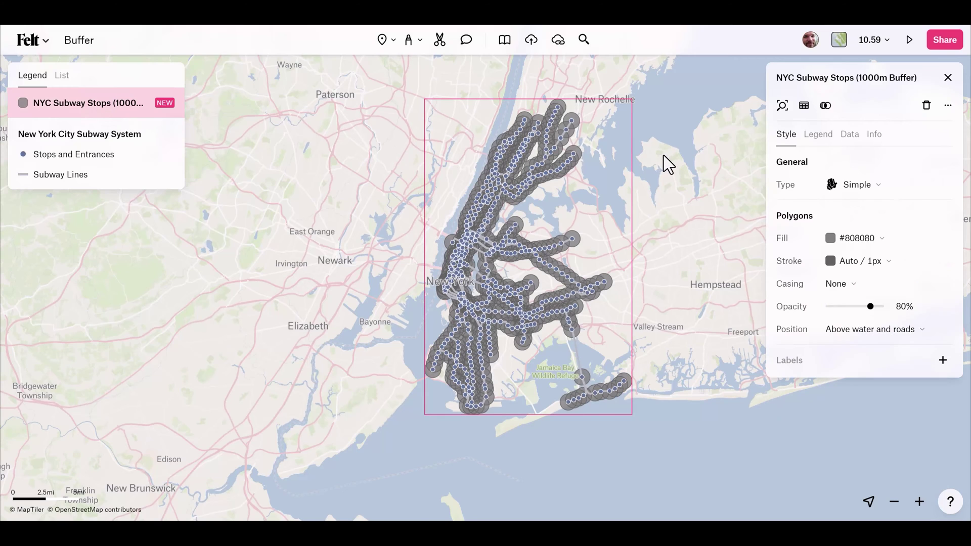
left_click(876, 239)
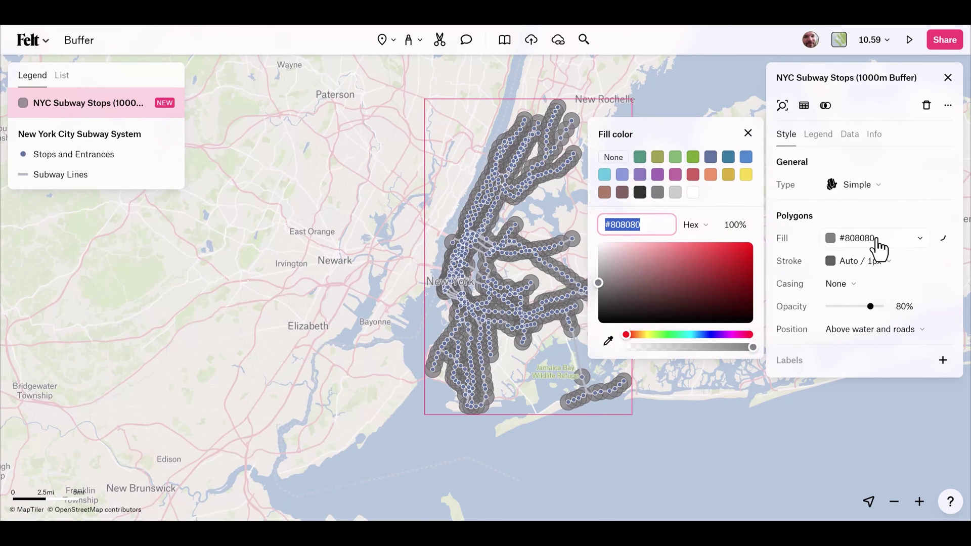
left_click(746, 157)
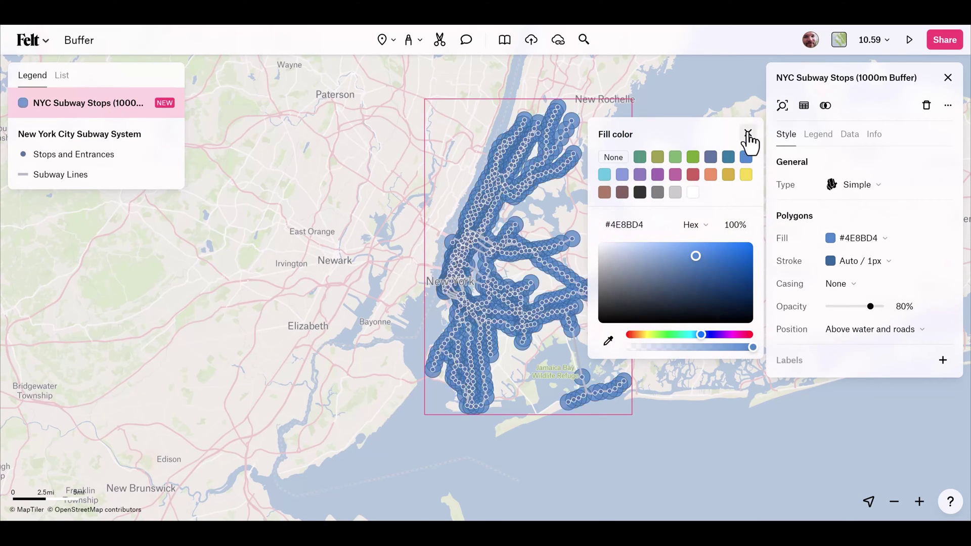
left_click(748, 133)
left_click_drag(871, 307, 841, 307)
scroll(675, 198, "up", 5)
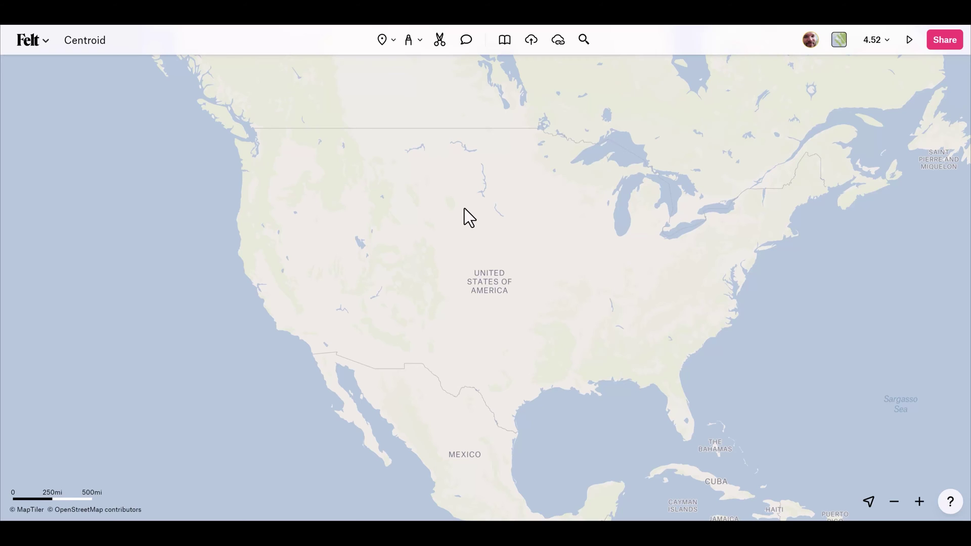
- Add the US Forest Service layer from a 'forest' library search and select it in the legend
key("shift+l")
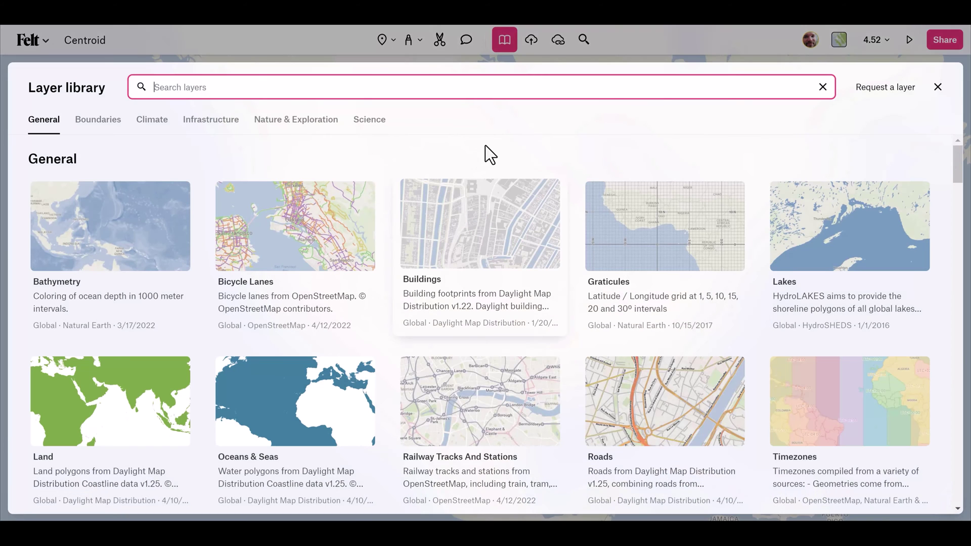
type("forest")
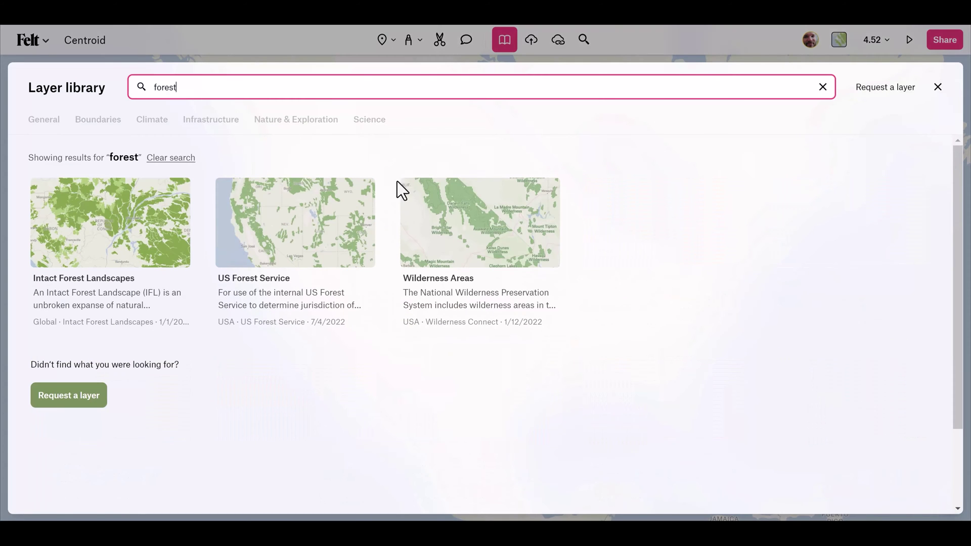
mouse_move(288, 288)
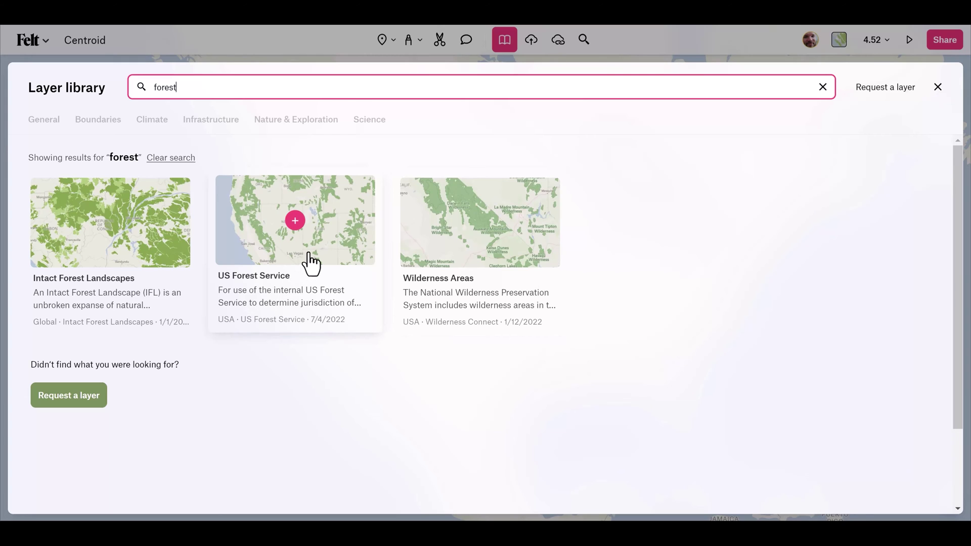
left_click(296, 222)
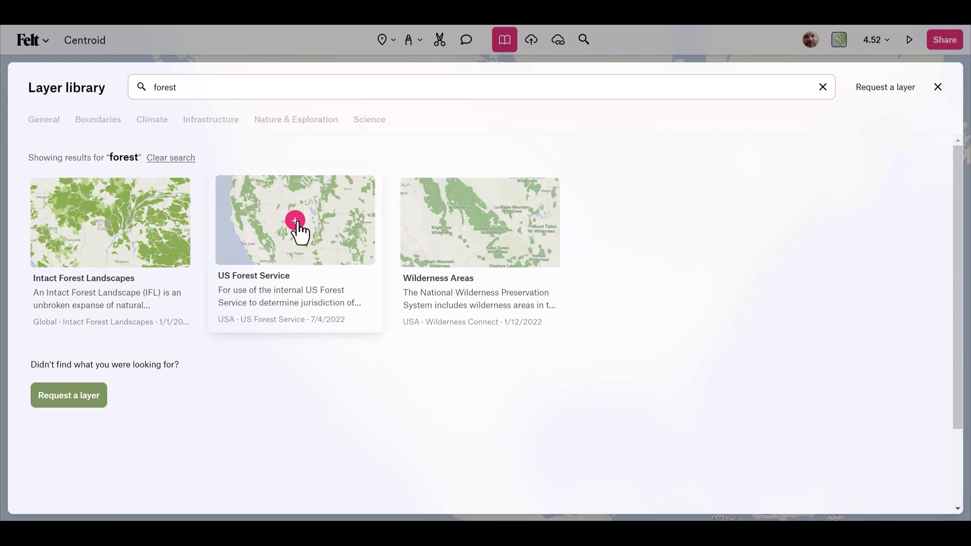
left_click(938, 88)
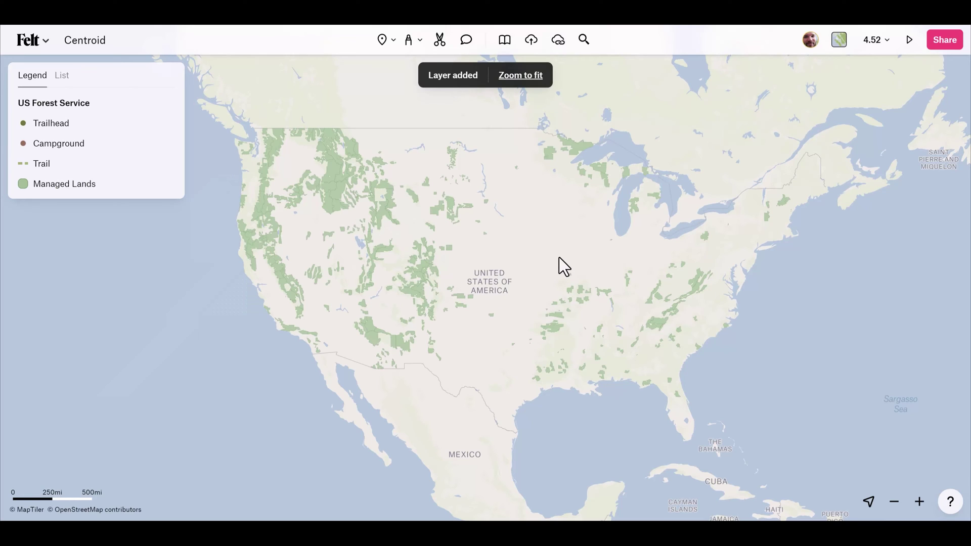
left_click(70, 104)
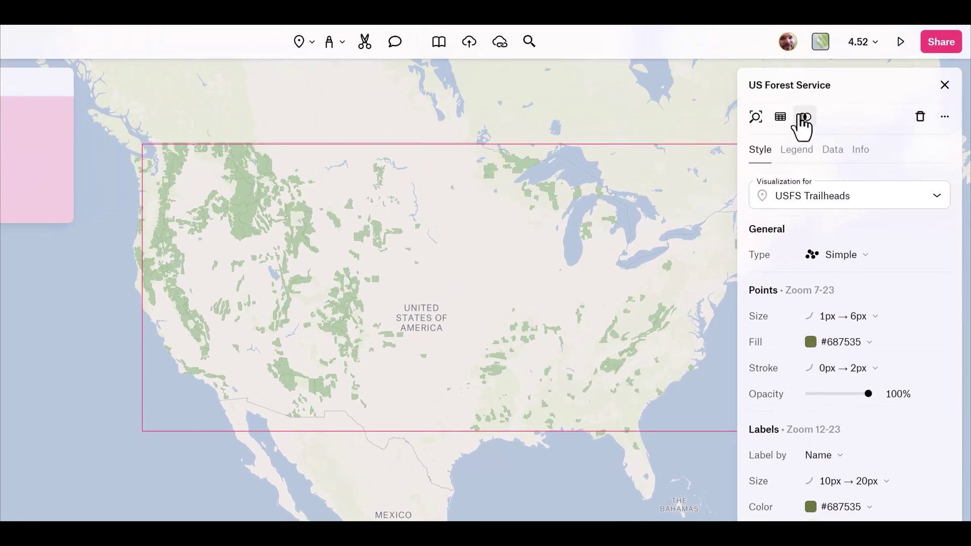
- Apply a Centroid transform to USFS Forests, then select the resulting centroids layer
left_click(803, 117)
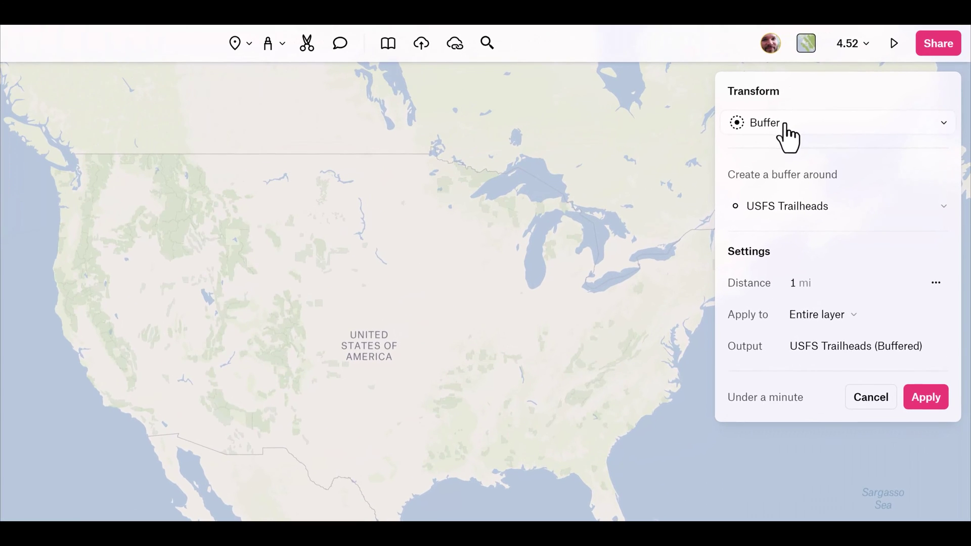
left_click(821, 117)
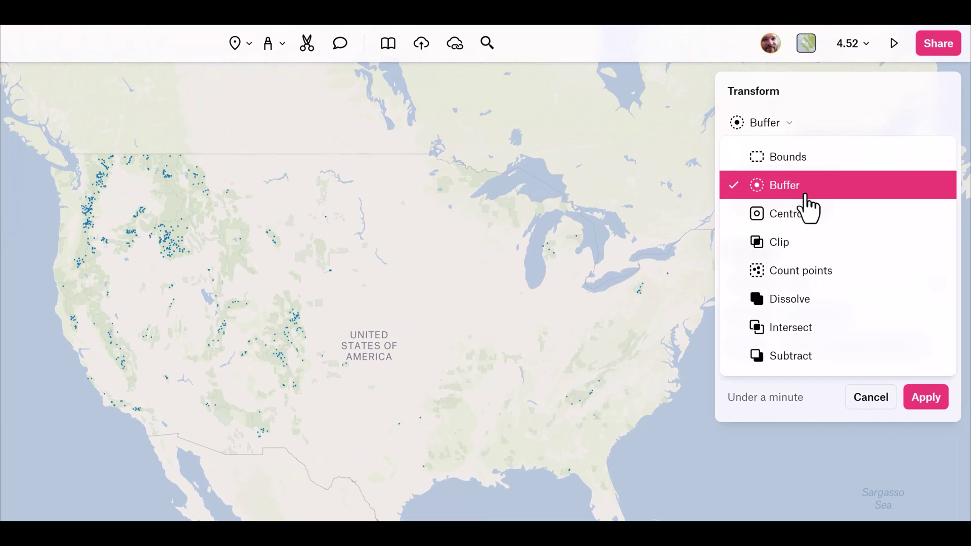
left_click(841, 215)
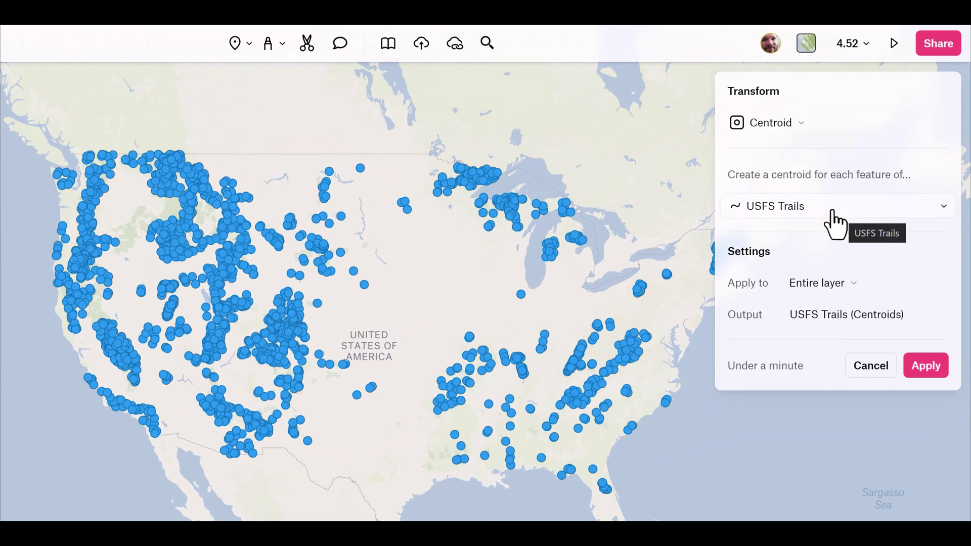
left_click(837, 209)
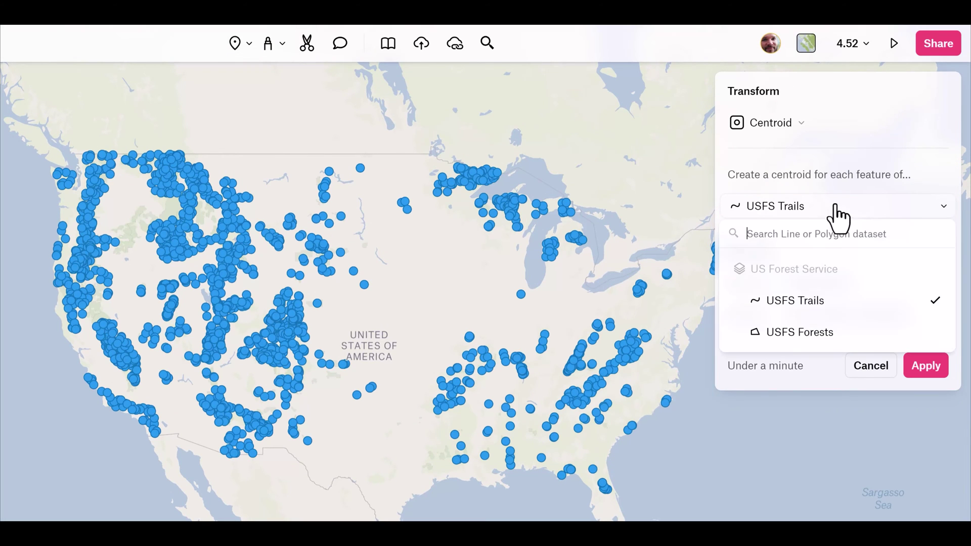
left_click(804, 334)
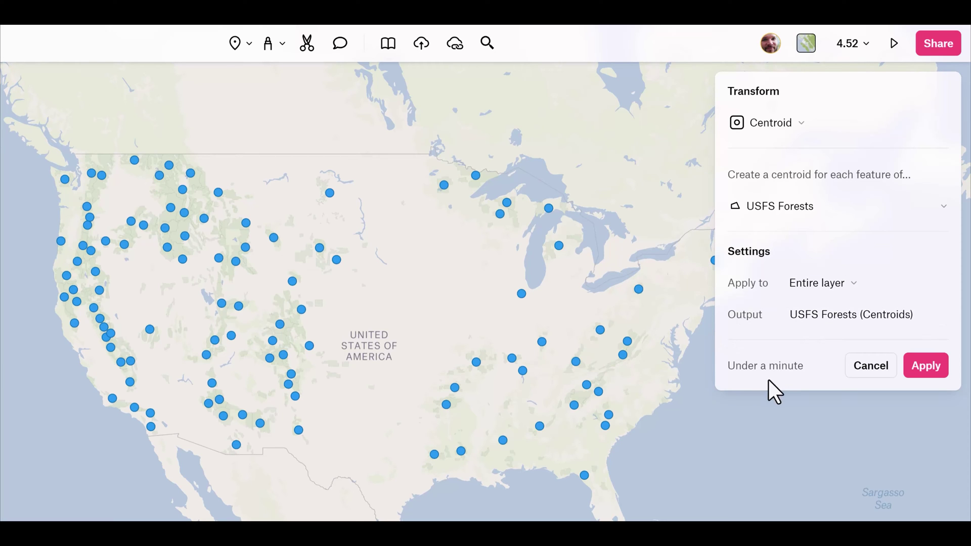
left_click(932, 369)
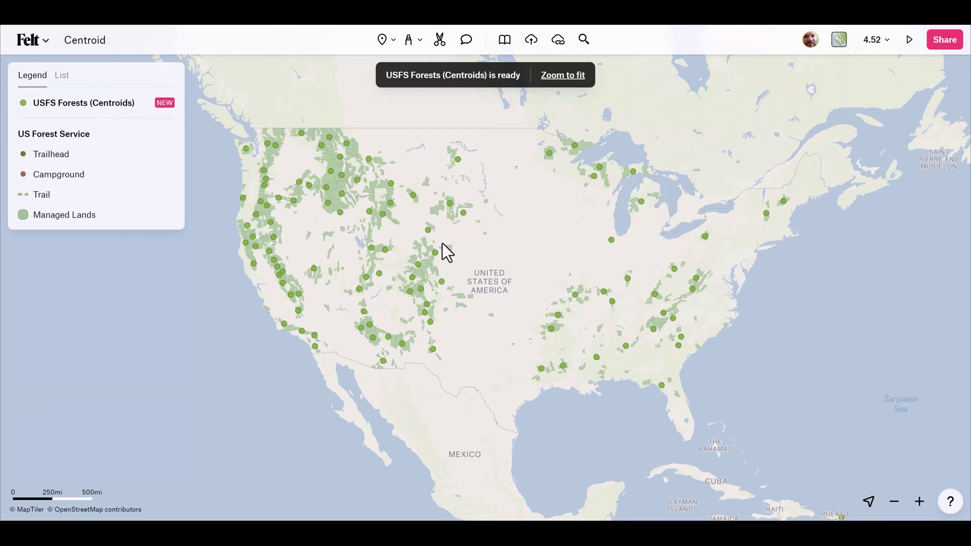
left_click(90, 108)
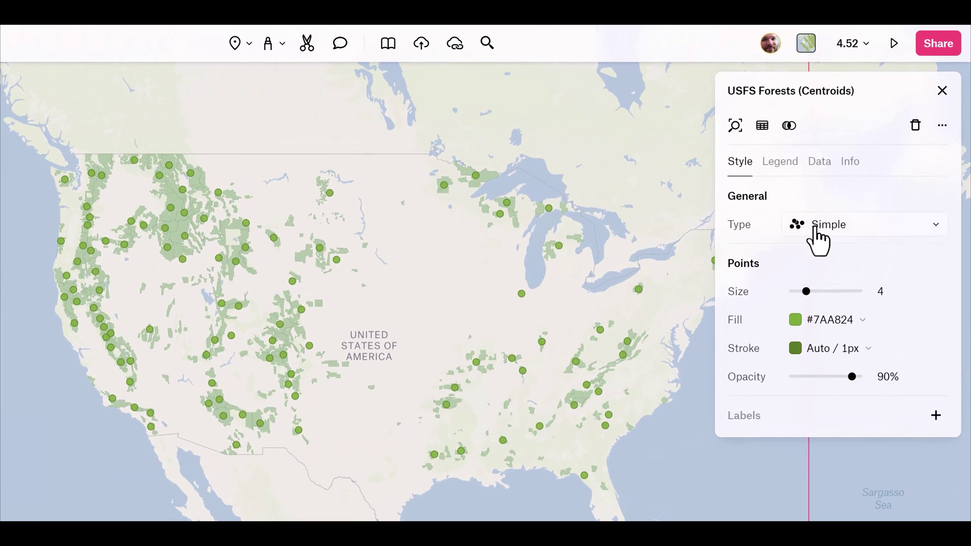
- Style the USFS Forests centroid circles as a Size range scaled by GIS_ACRES
left_click(816, 228)
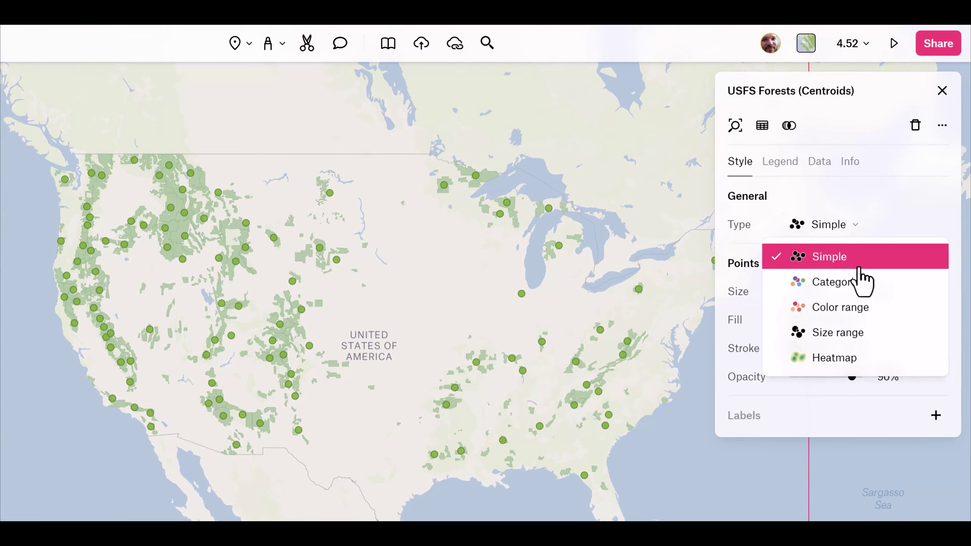
left_click(888, 332)
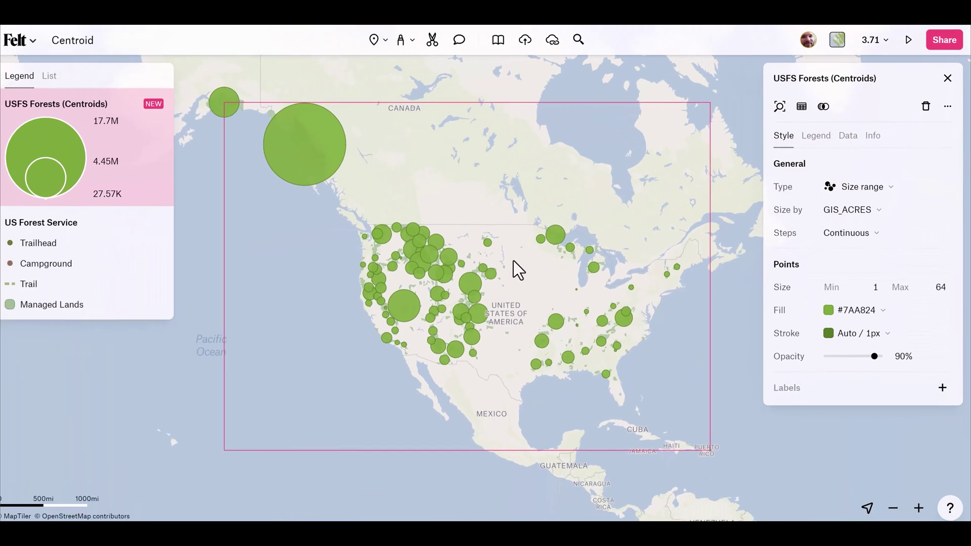
scroll(489, 288, "up", 2)
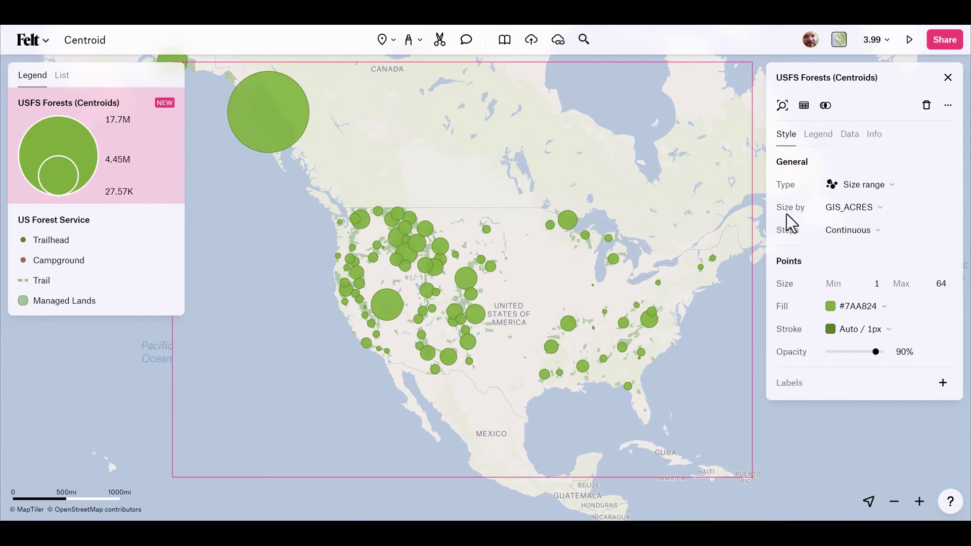
left_click(851, 213)
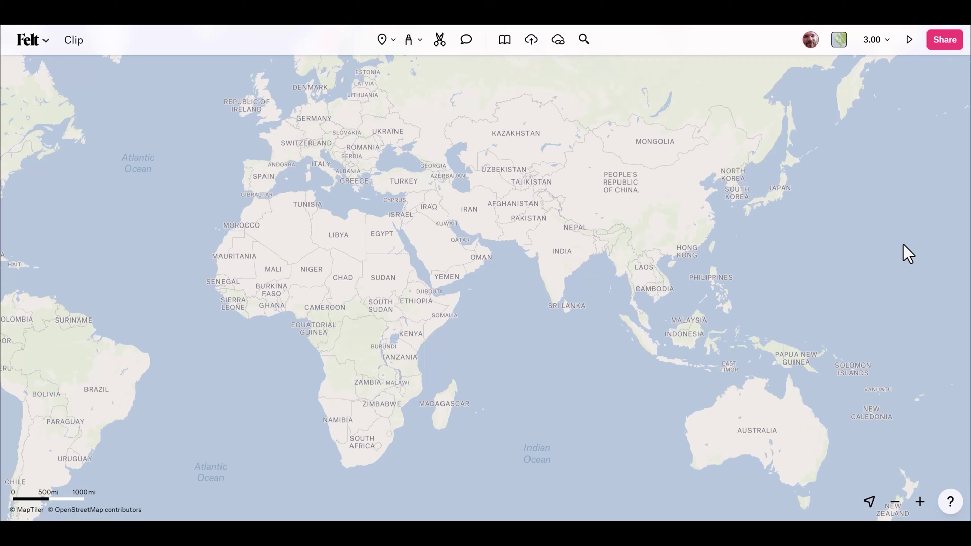
- Find 'power pl' in the Layer library and add the Global Power Plant Database
key("shift+l")
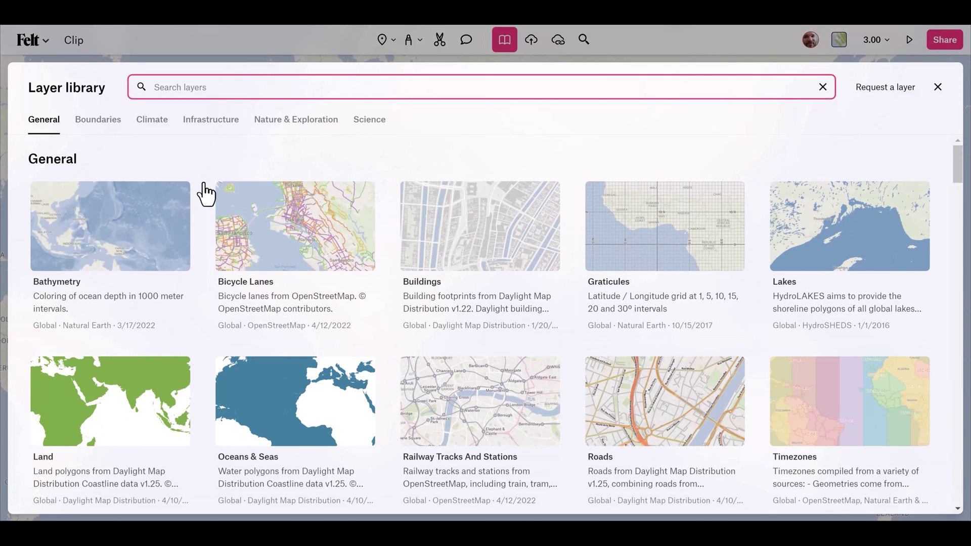
type("power pl")
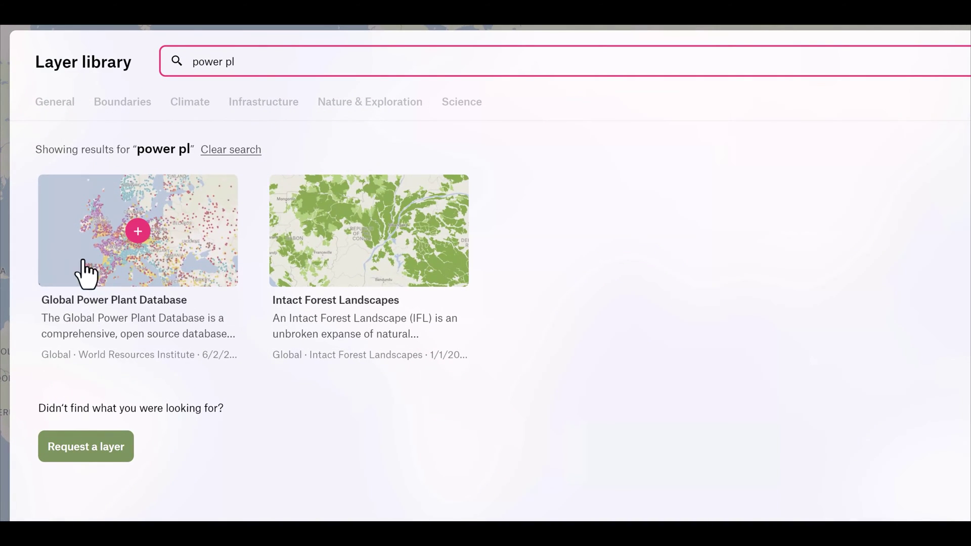
left_click(138, 228)
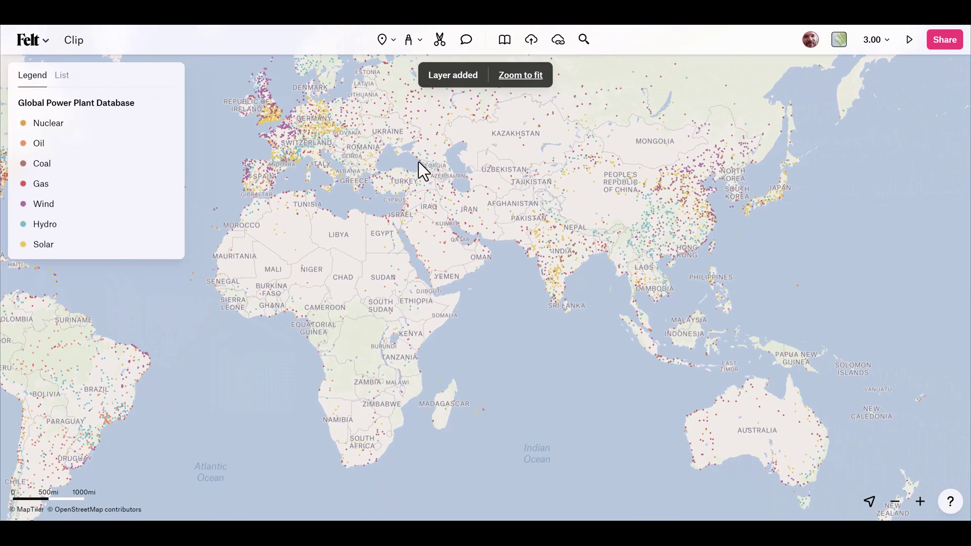
- Zoom to Australia and extract its country boundary as a map element
left_click_drag(760, 299, 614, 274)
scroll(654, 423, "up", 2)
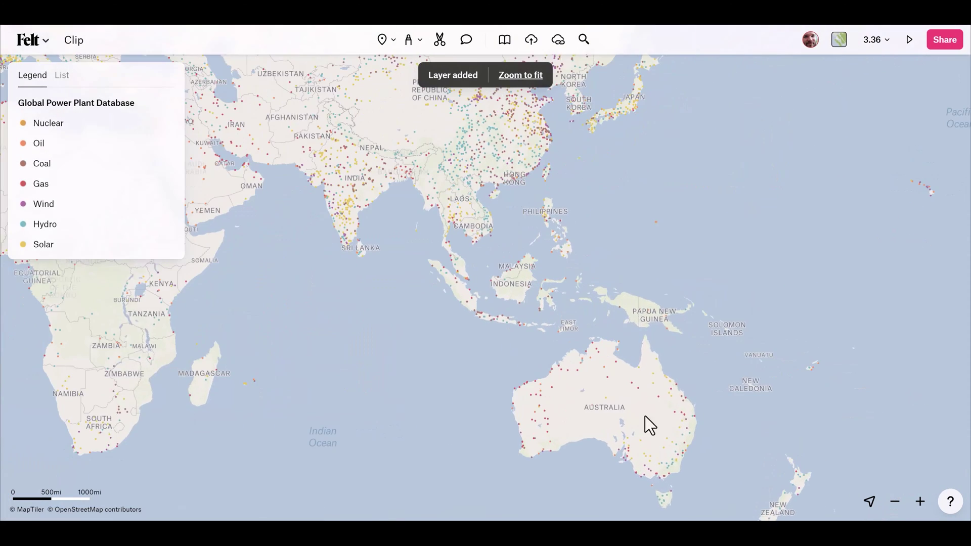
left_click_drag(645, 416, 531, 330)
scroll(528, 343, "up", 3)
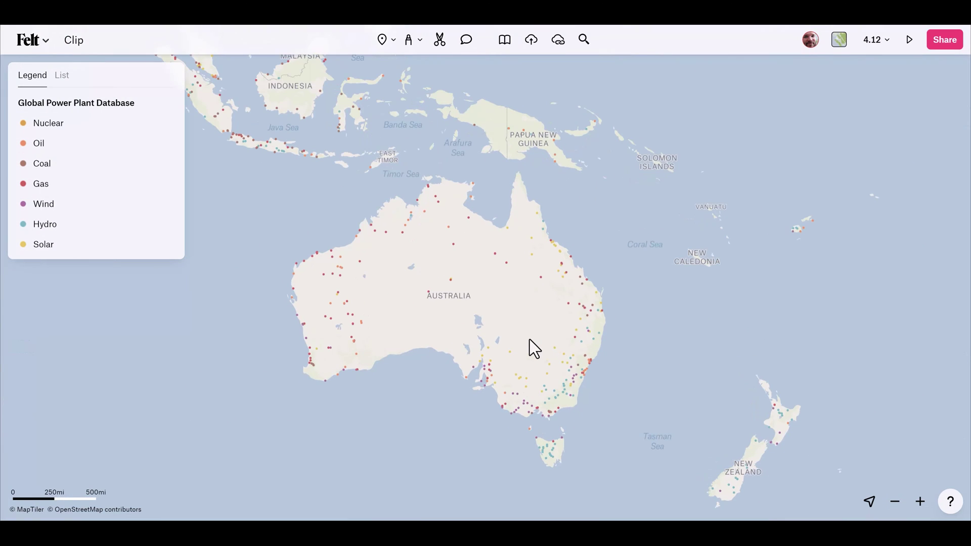
left_click(440, 46)
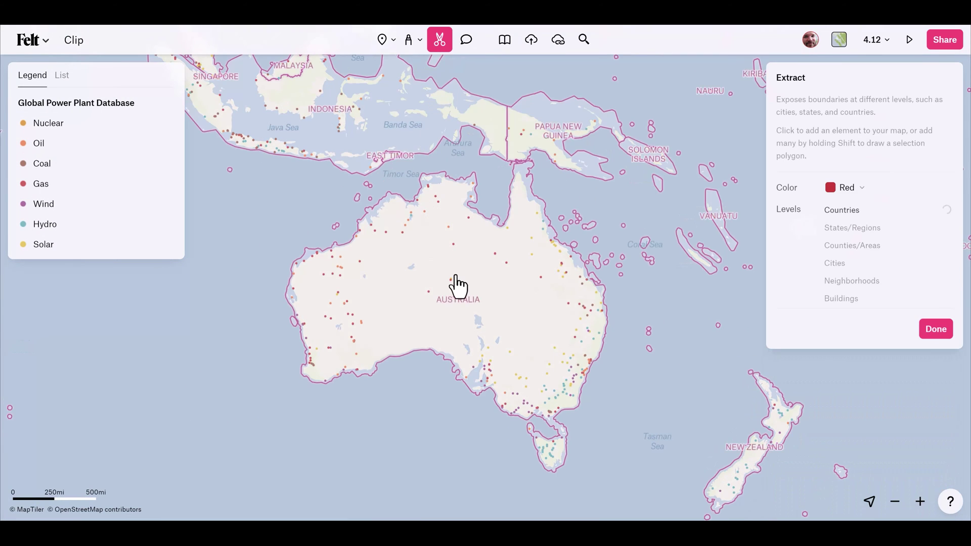
left_click(486, 288)
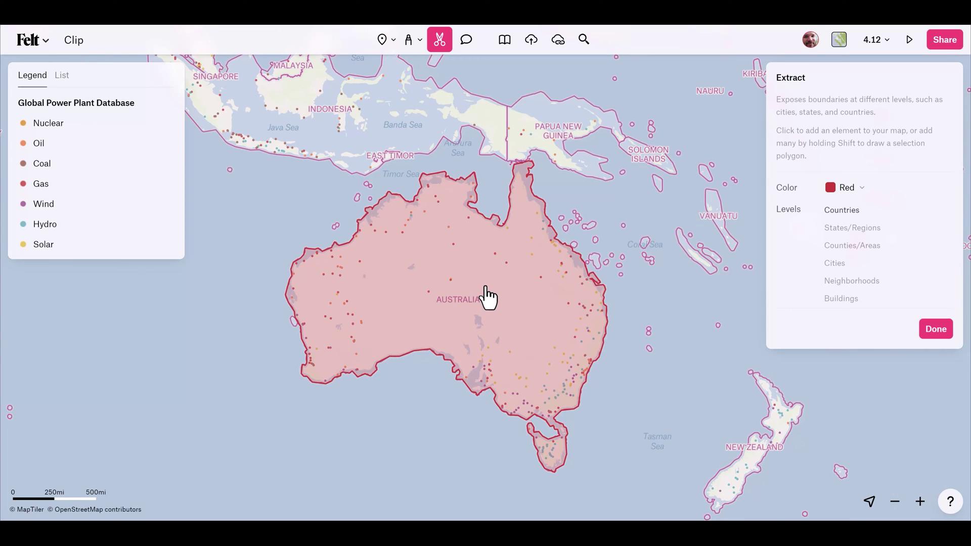
- Convert the Australia element into a layer named Australia
left_click(63, 77)
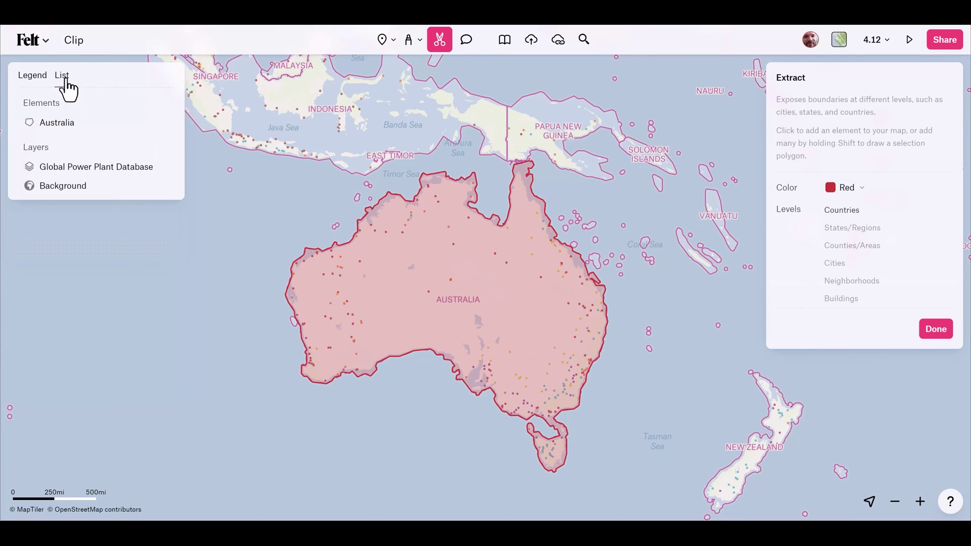
left_click(50, 126)
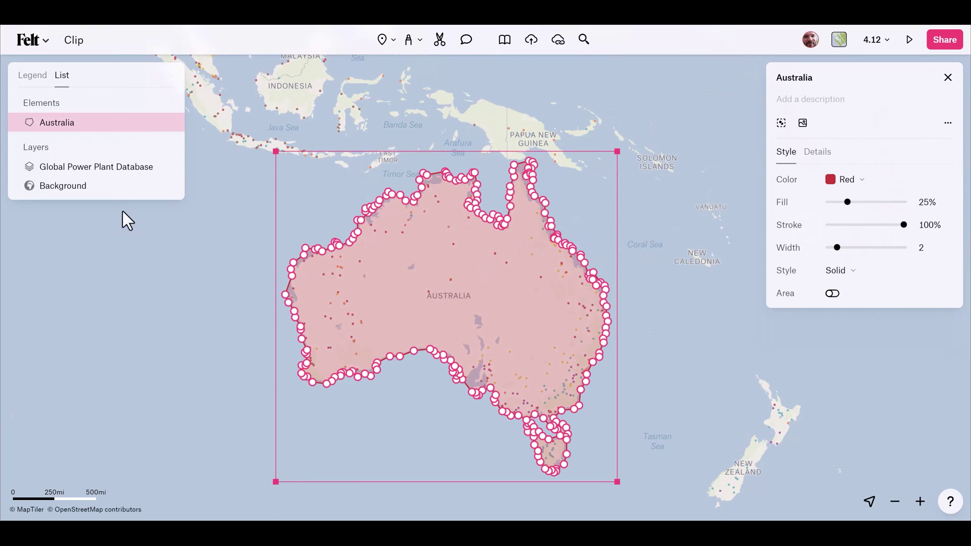
right_click(86, 129)
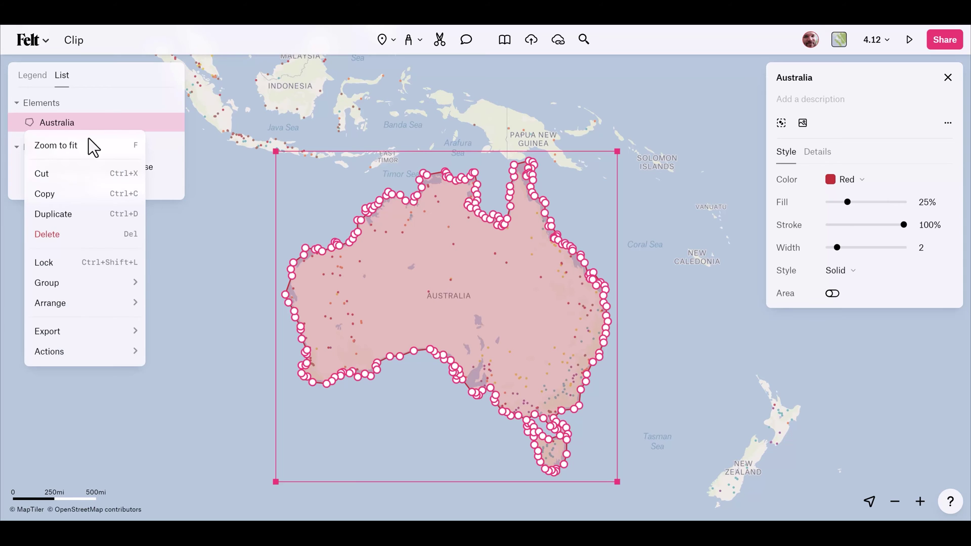
mouse_move(109, 358)
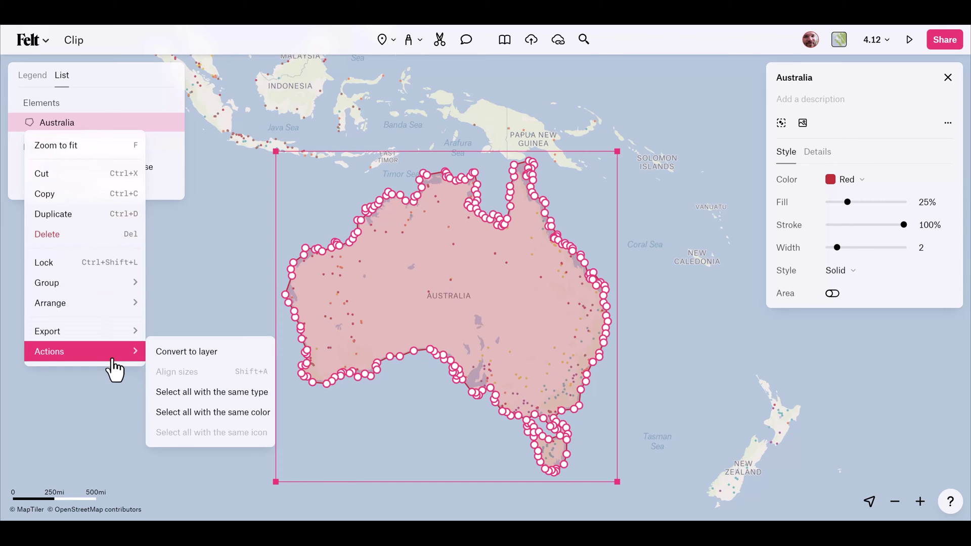
left_click(215, 353)
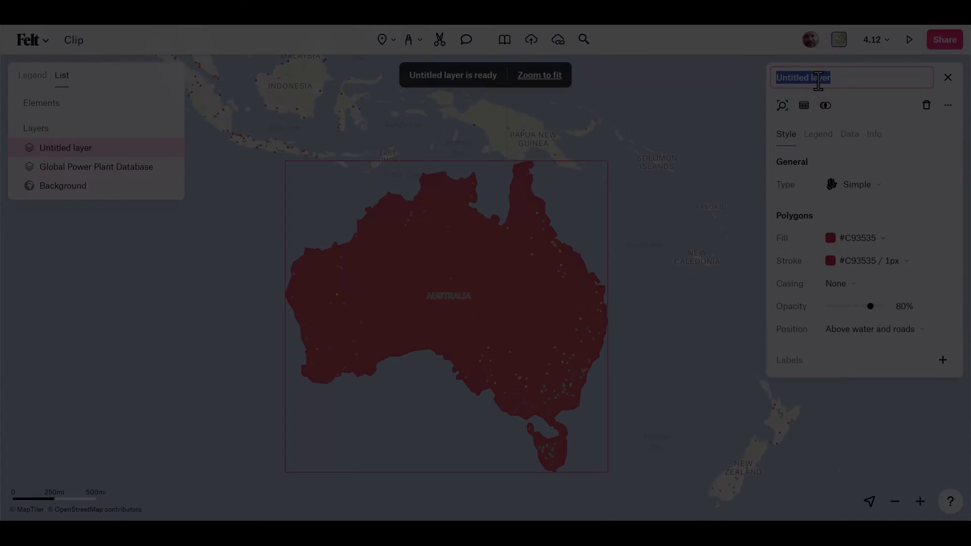
type("A")
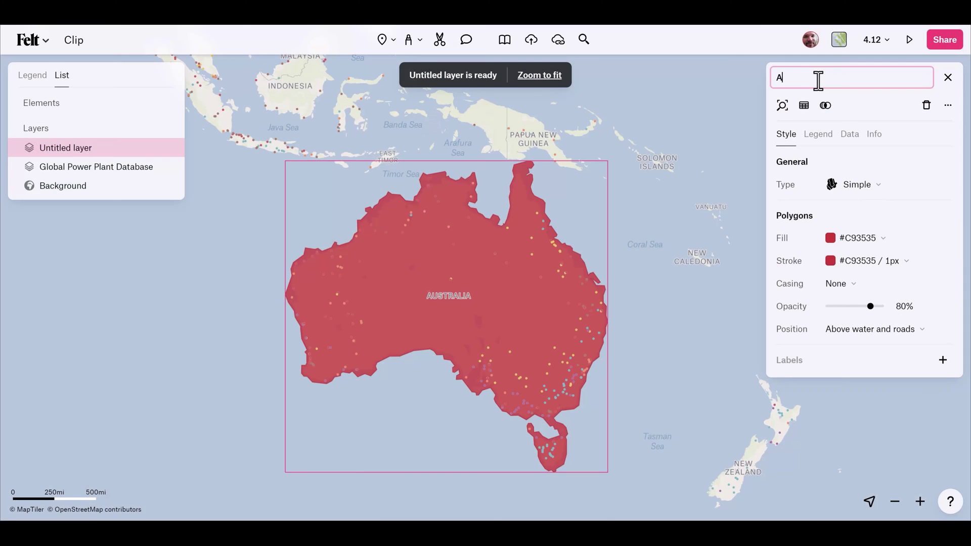
type("ustralia")
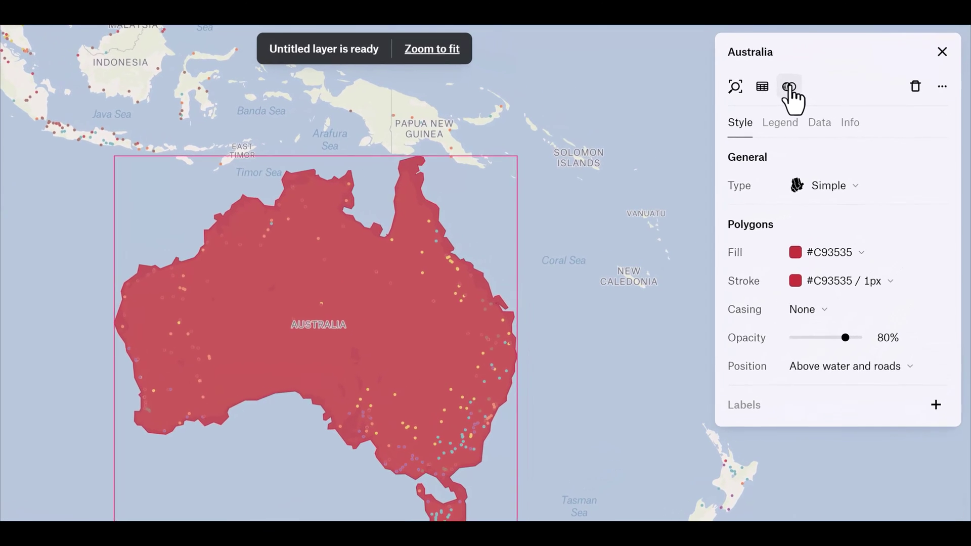
- Clip Global Power Plant Database to Australia, outputting a 'Power Plants in Australia' layer
left_click(826, 105)
left_click(810, 96)
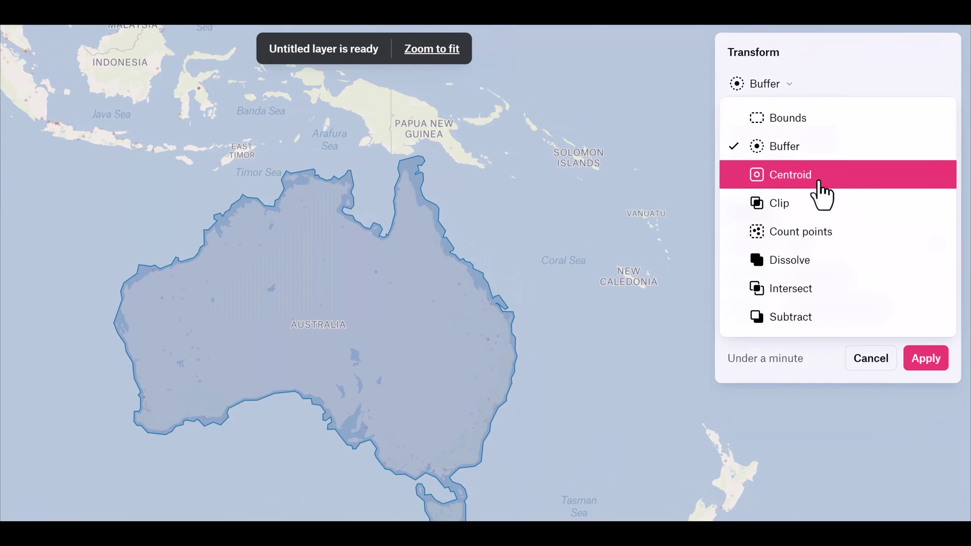
left_click(825, 210)
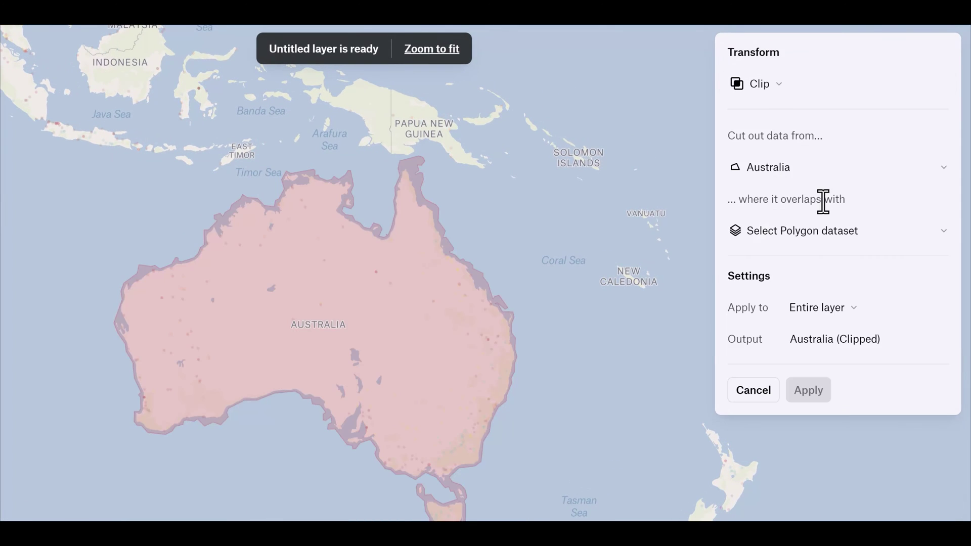
left_click(789, 171)
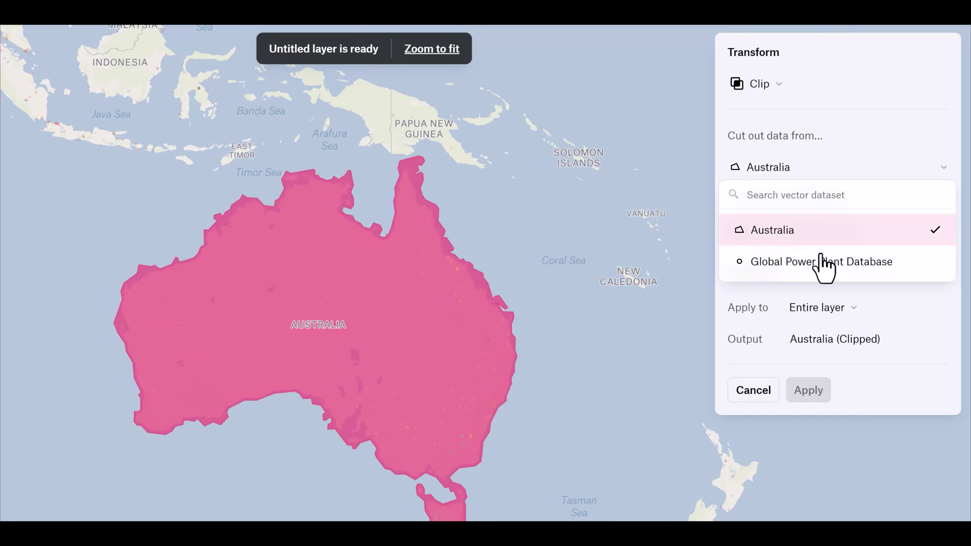
left_click(825, 268)
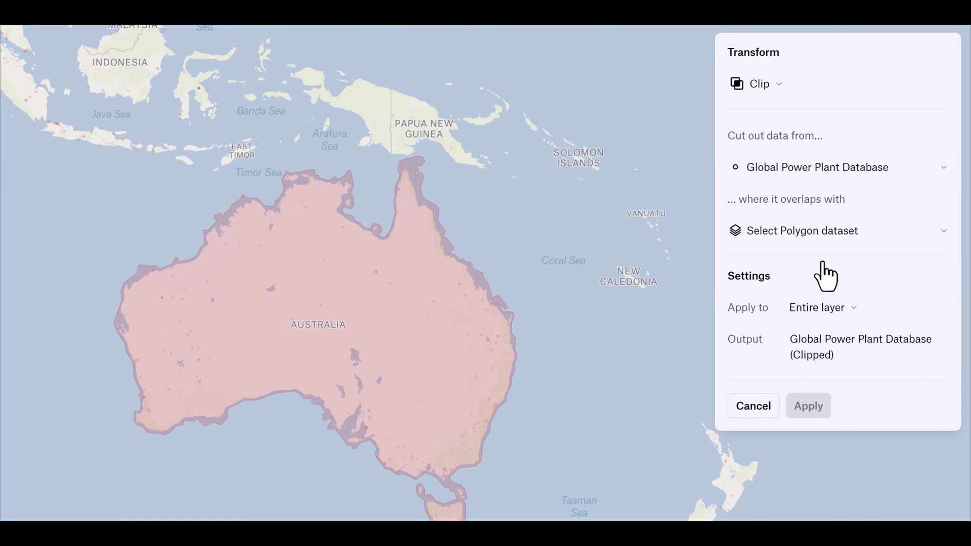
left_click(828, 234)
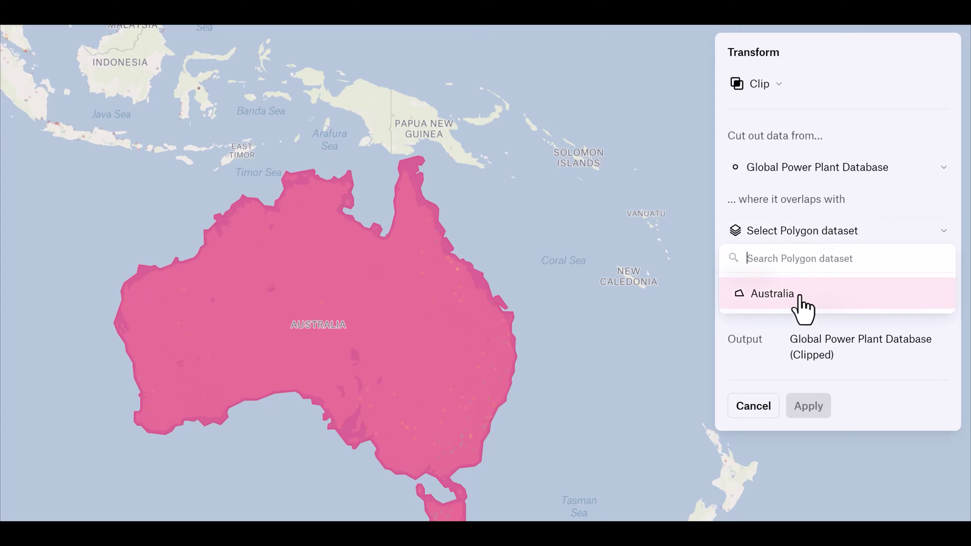
left_click(807, 310)
left_click(851, 364)
type("Power Plants in Australia")
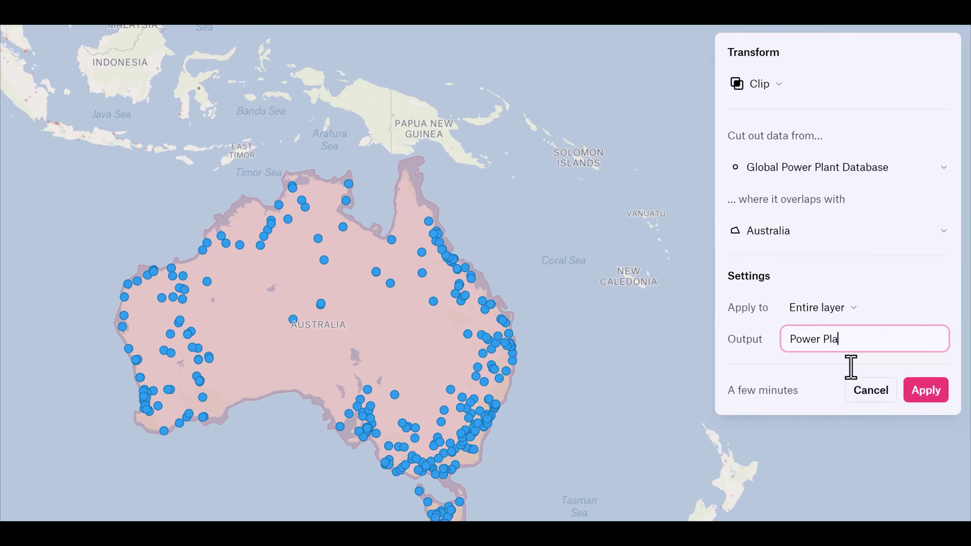
left_click(926, 390)
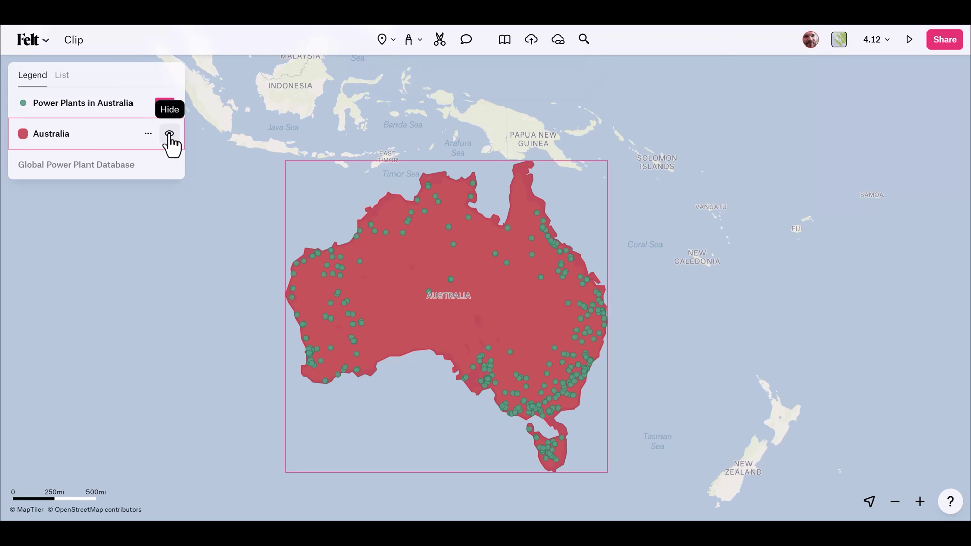
- Hide the Australia layer and switch Power Plants in Australia to Categories styling
left_click(170, 134)
left_click(73, 106)
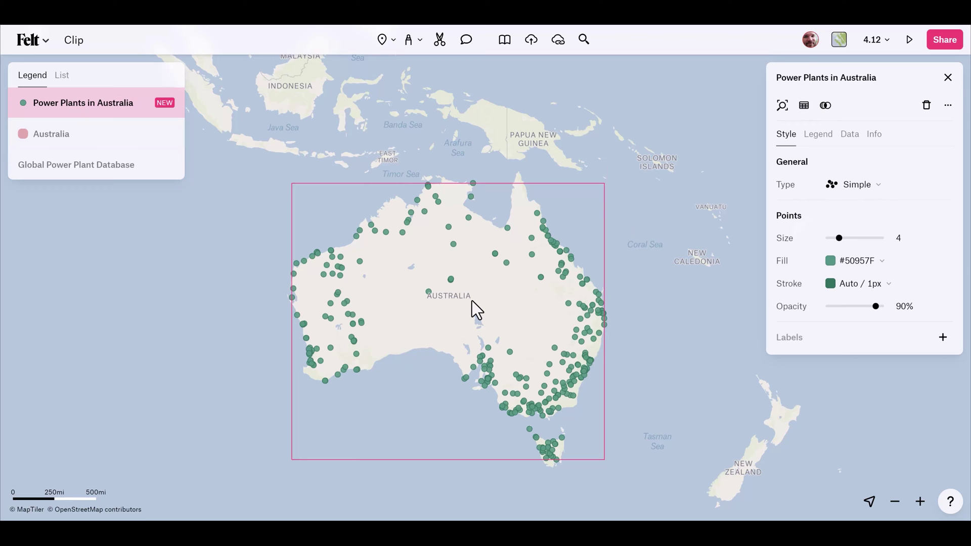
left_click(870, 197)
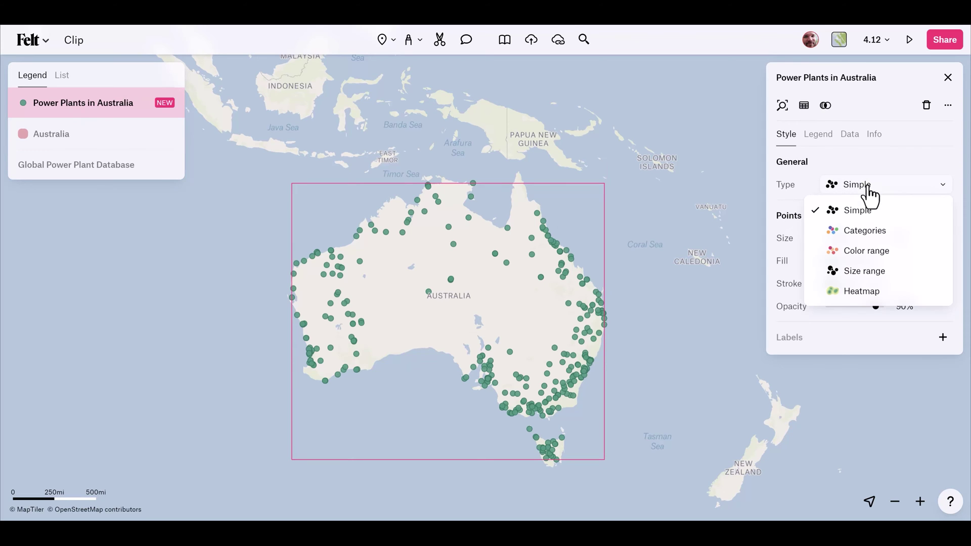
left_click(861, 232)
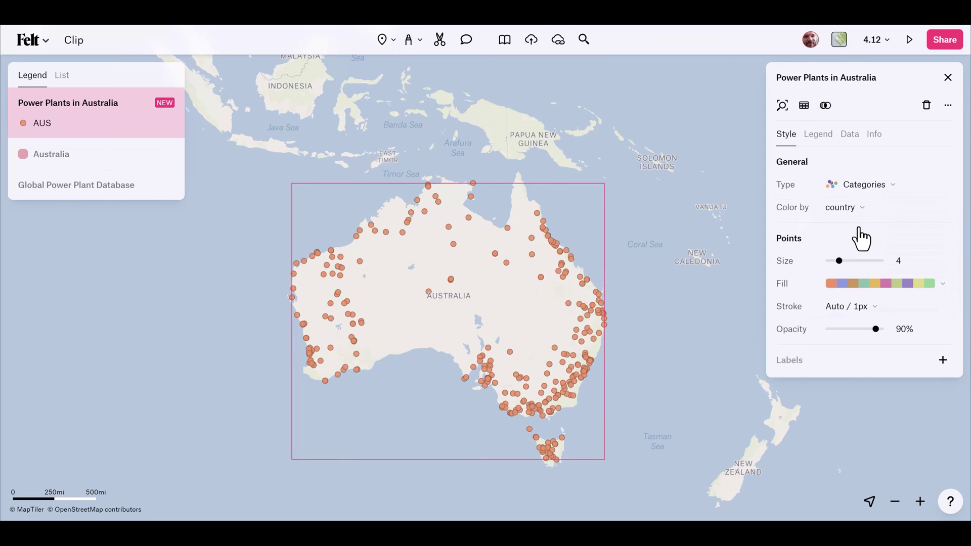
- Colour the plants by primary_fuel using the teal, red and purple fill palette
left_click(856, 209)
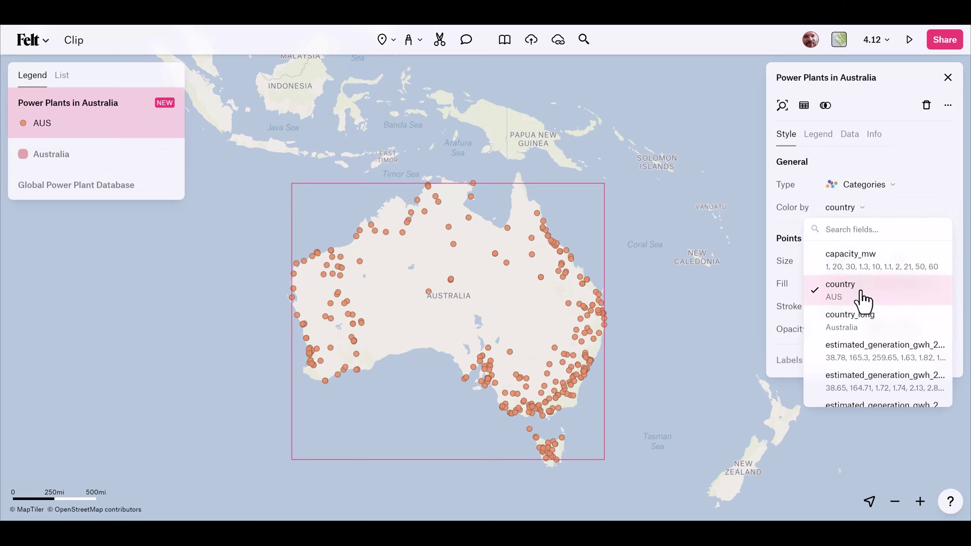
scroll(867, 299, "down", 10)
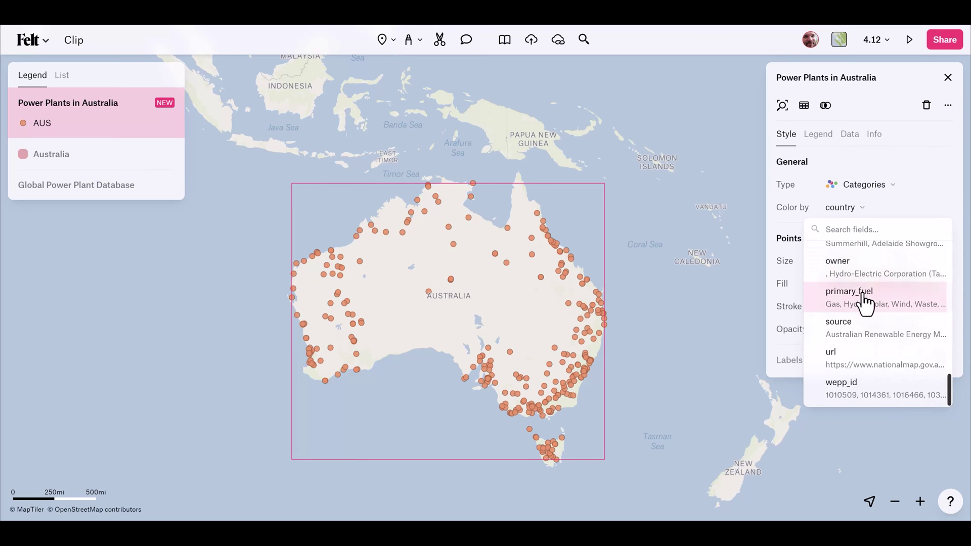
left_click(867, 298)
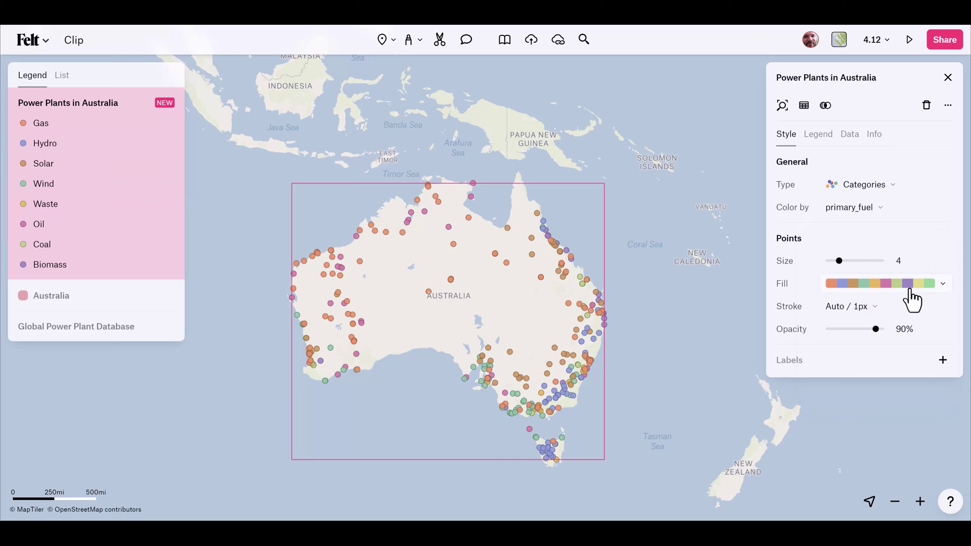
left_click(910, 285)
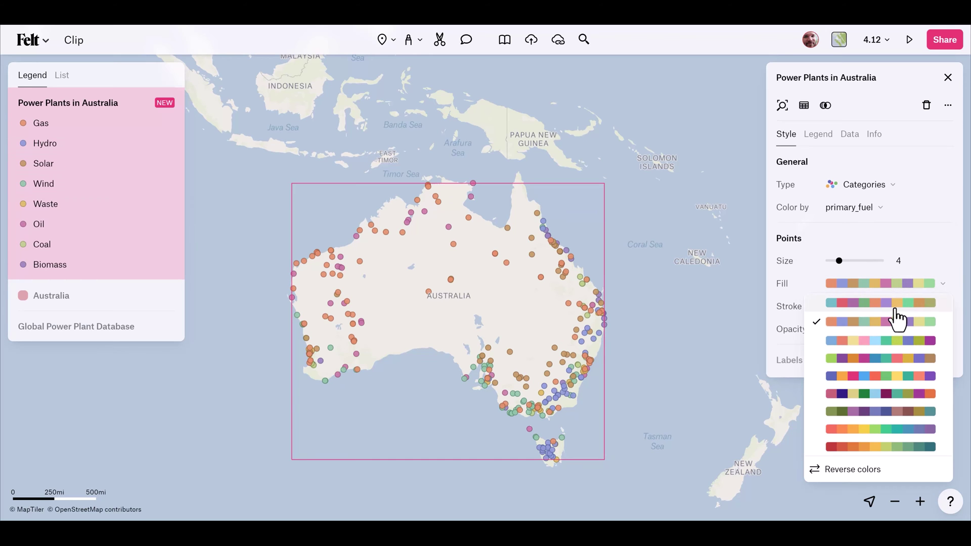
left_click(899, 304)
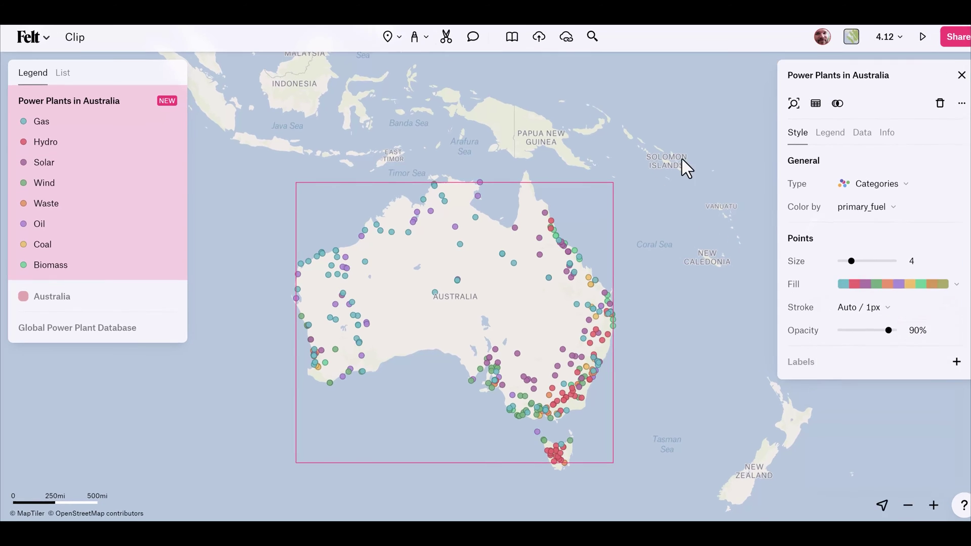
left_click(674, 266)
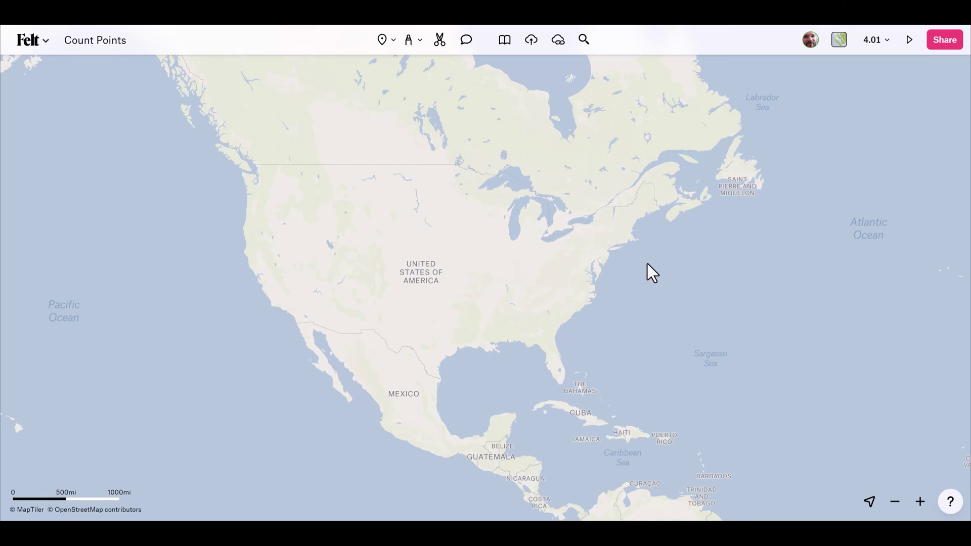
- Search the Layer library for 'states' and add the US States layer
key("shift+l")
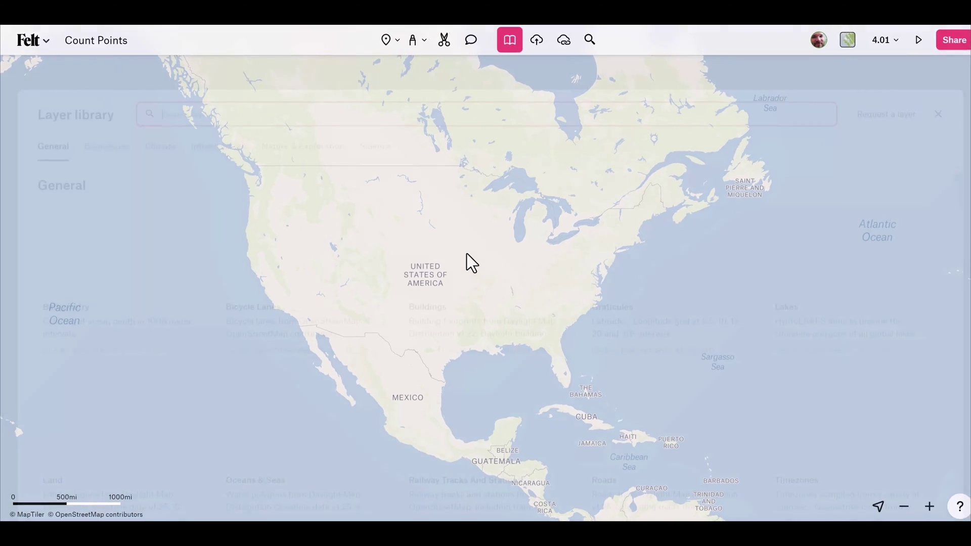
type("states")
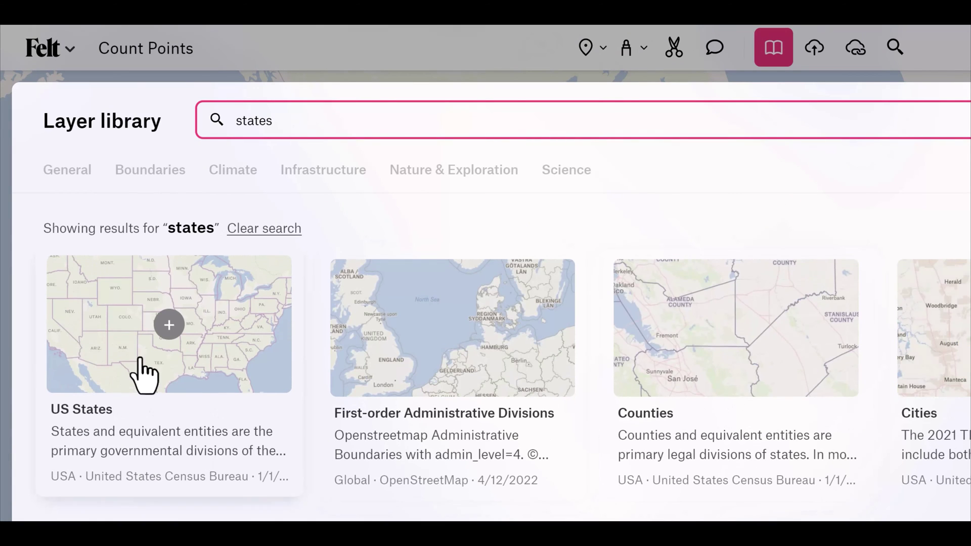
left_click(167, 325)
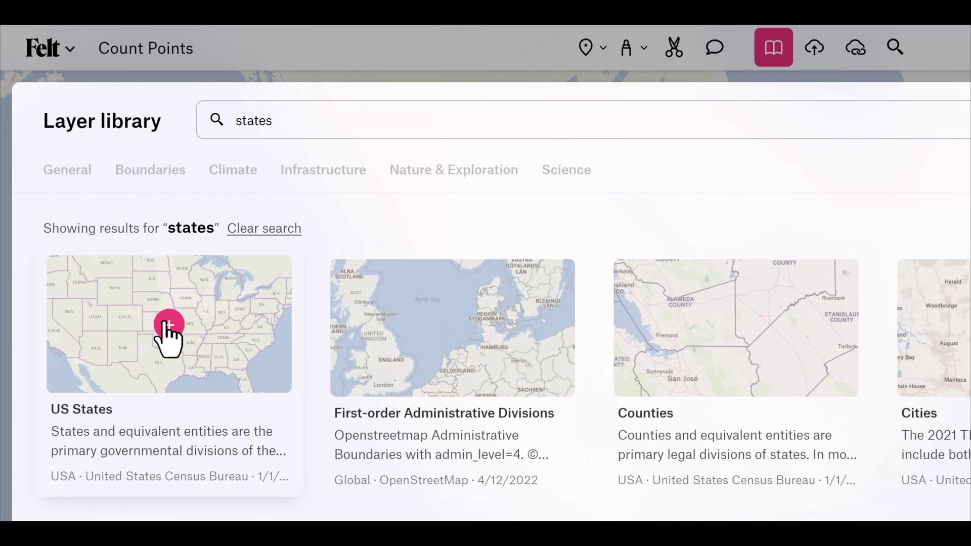
- Search 'libra', add the Libraries layer, and close the library
left_click(289, 119)
type("libra")
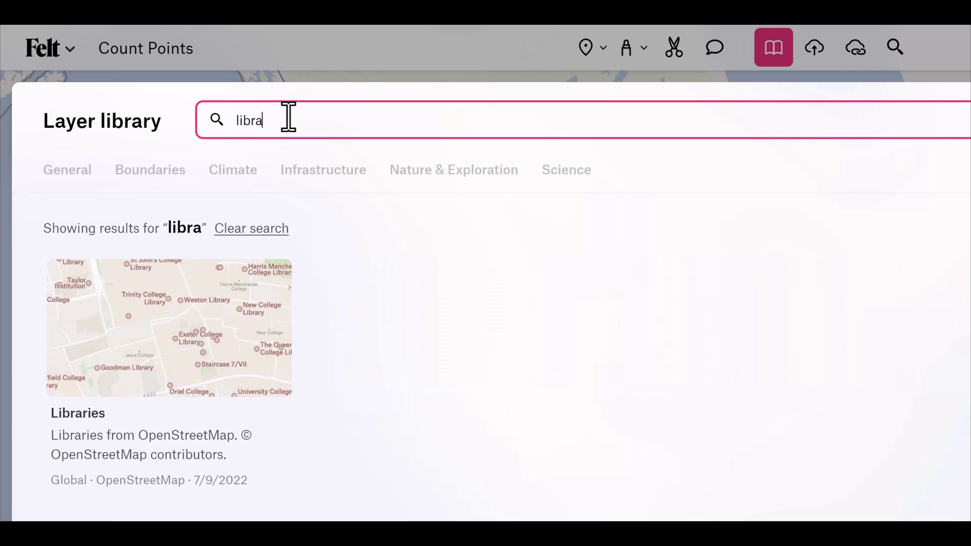
left_click(177, 326)
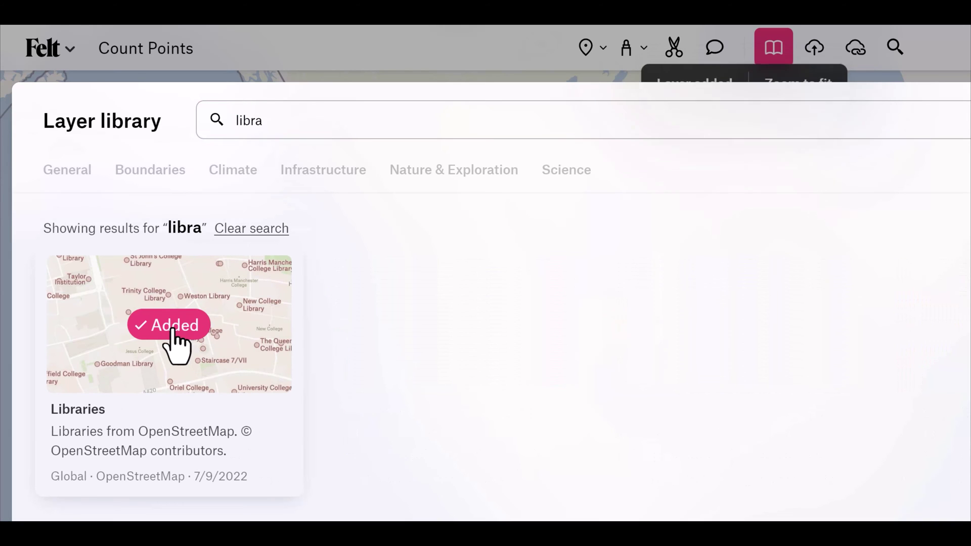
key("Escape")
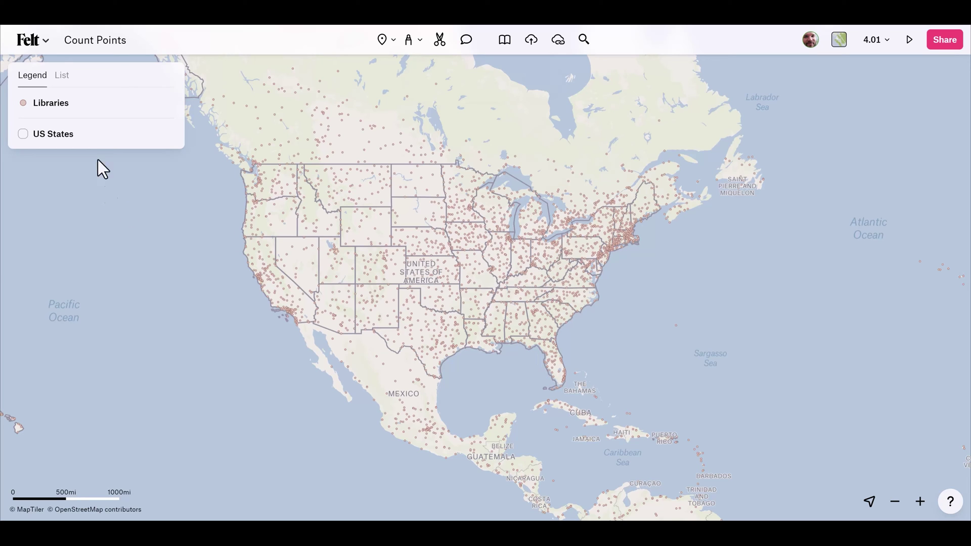
- Run a Count points transform on US States using Libraries as the points
left_click(87, 136)
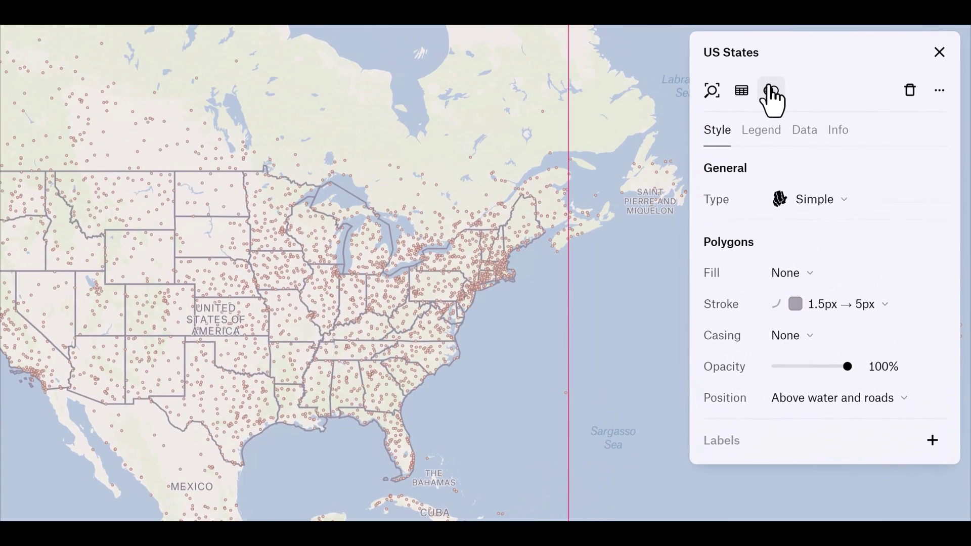
left_click(825, 105)
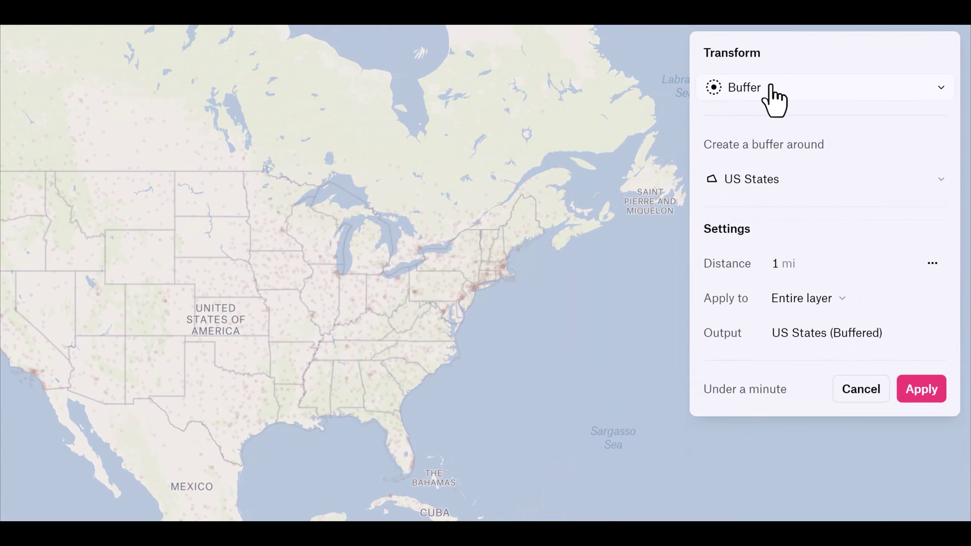
left_click(771, 87)
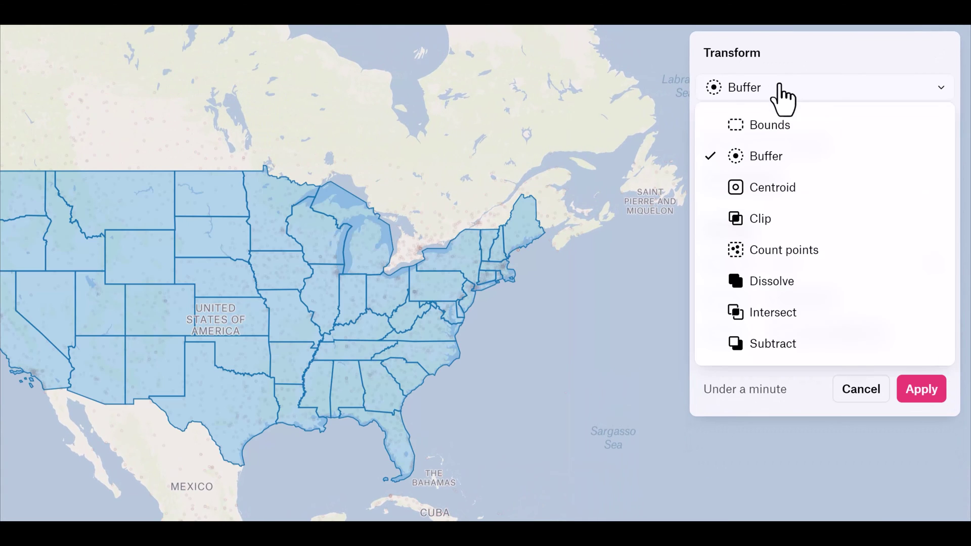
left_click(846, 261)
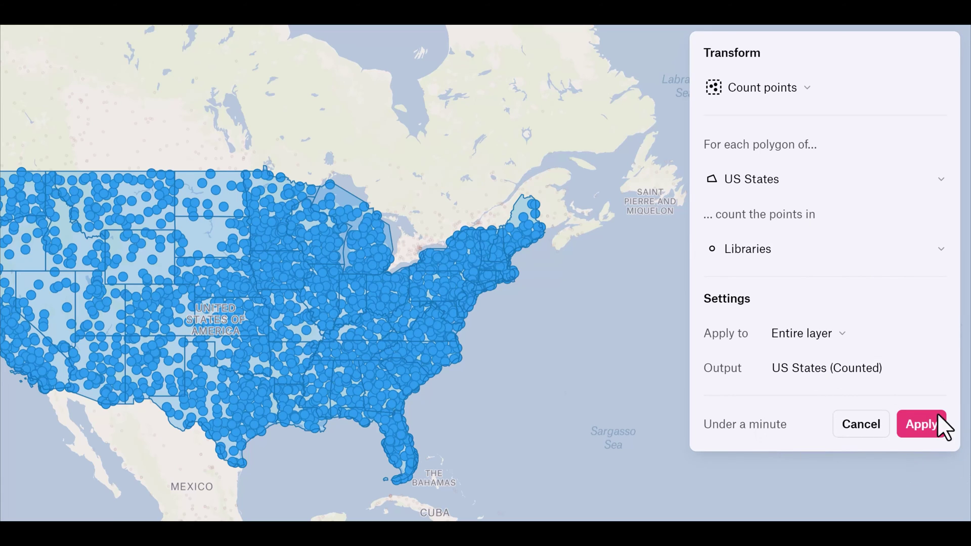
left_click(924, 428)
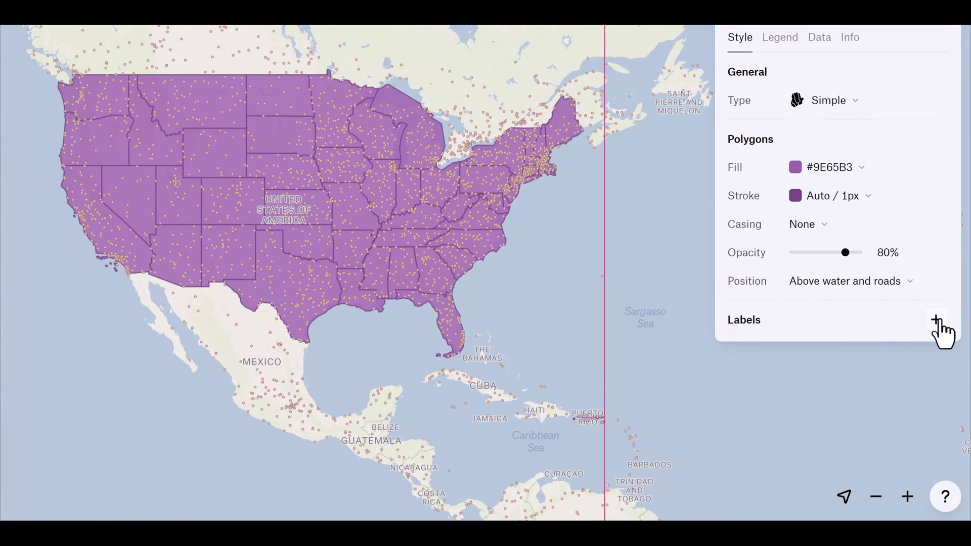
- Label US States (Counted) by points_count and hide the Libraries layer
left_click(936, 324)
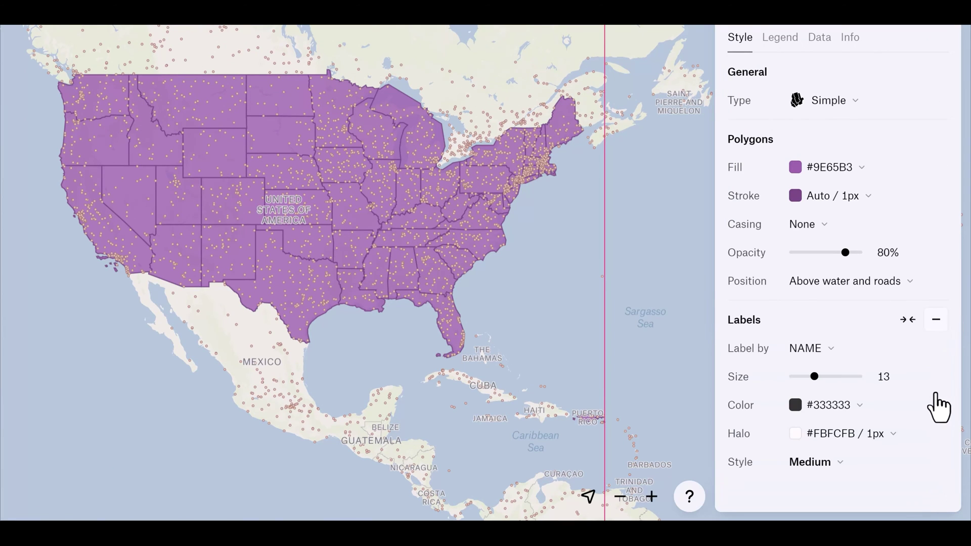
left_click(828, 353)
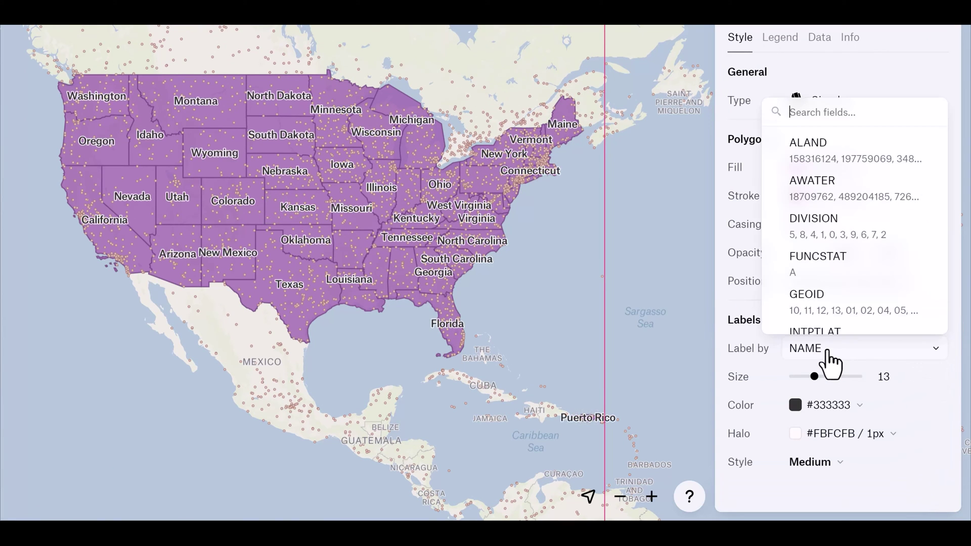
scroll(842, 253, "down", 7)
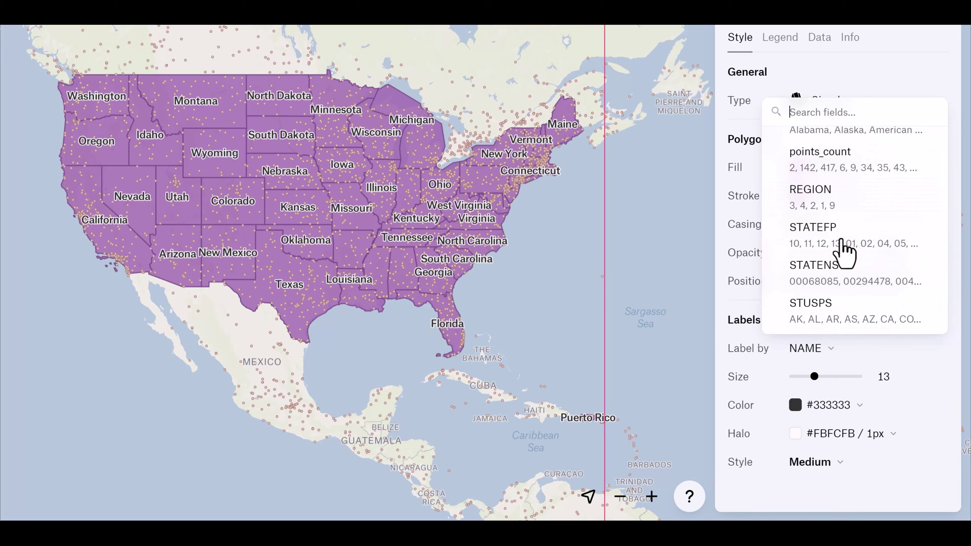
left_click(861, 173)
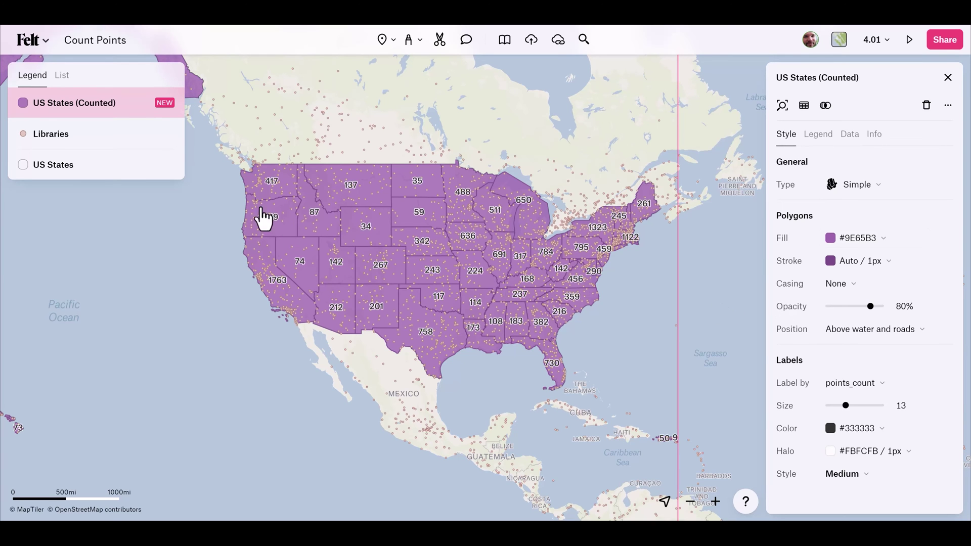
left_click(169, 134)
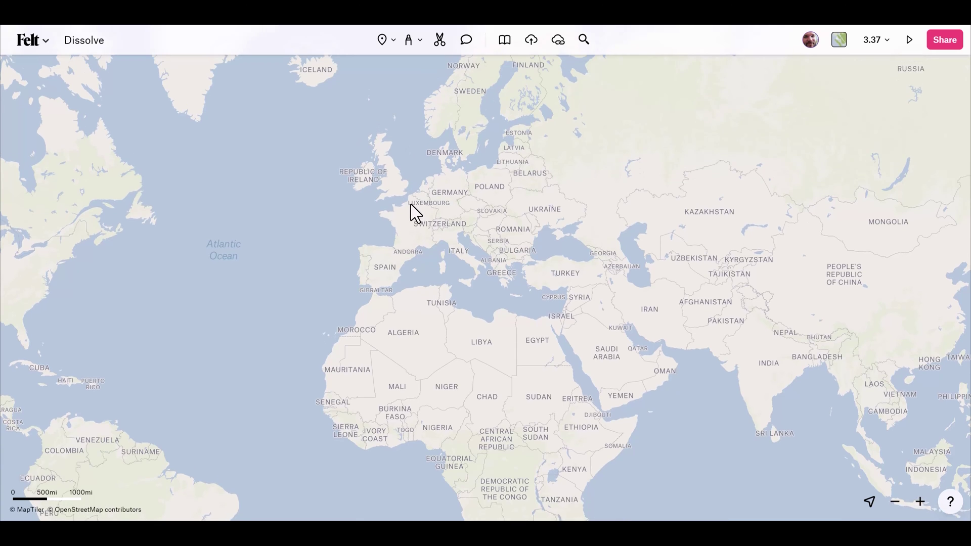
- Zoom to Iceland and add the Glaciers layer from the library via a 'glacier' search
scroll(429, 235, "up", 3)
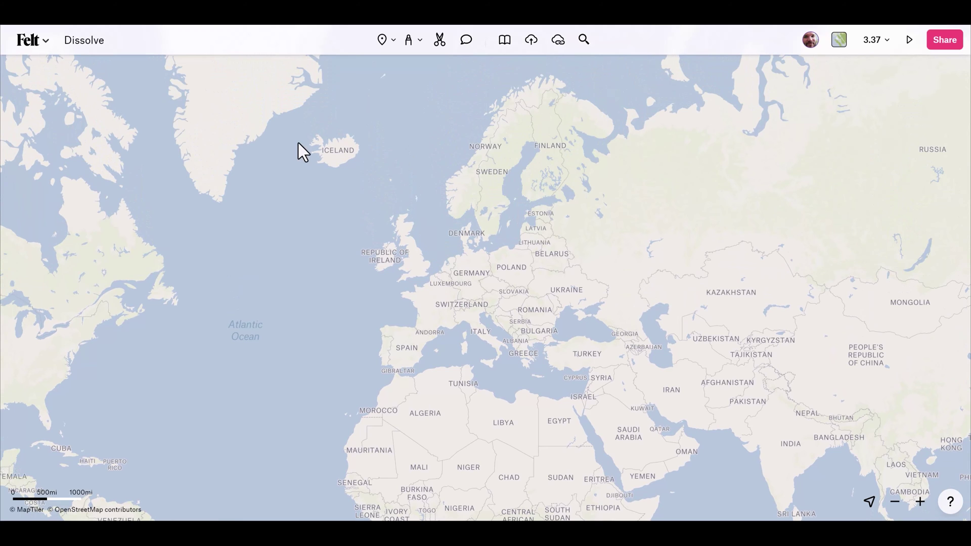
scroll(332, 134, "up", 5)
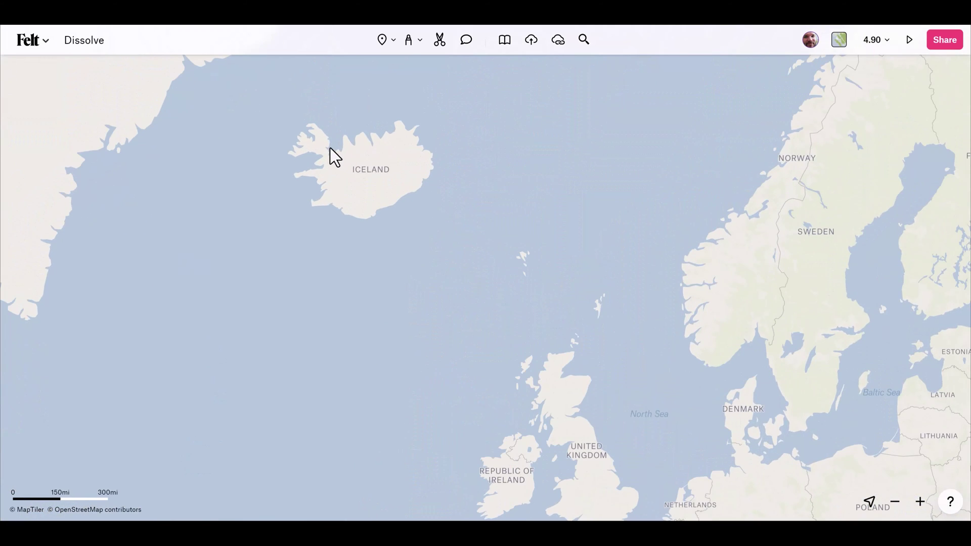
scroll(378, 198, "up", 2)
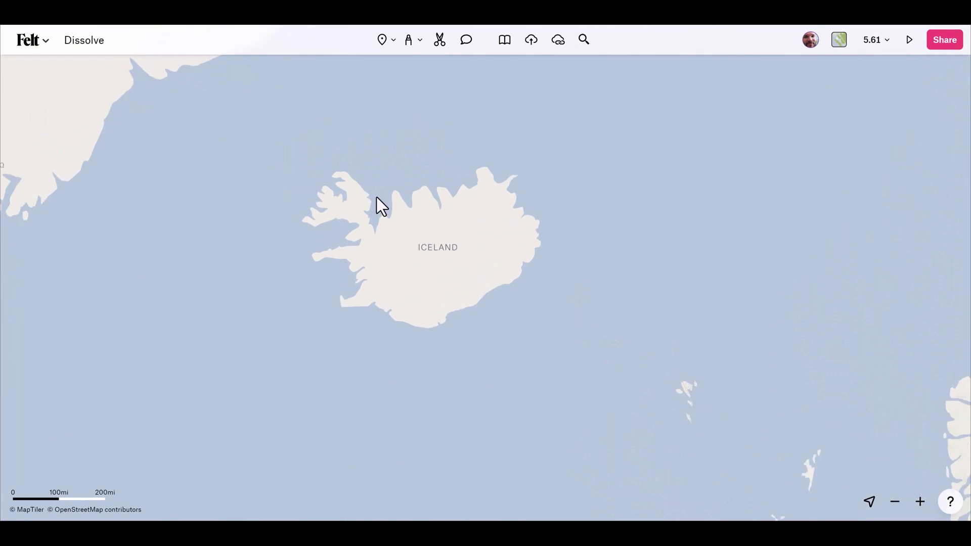
scroll(392, 207, "up", 2)
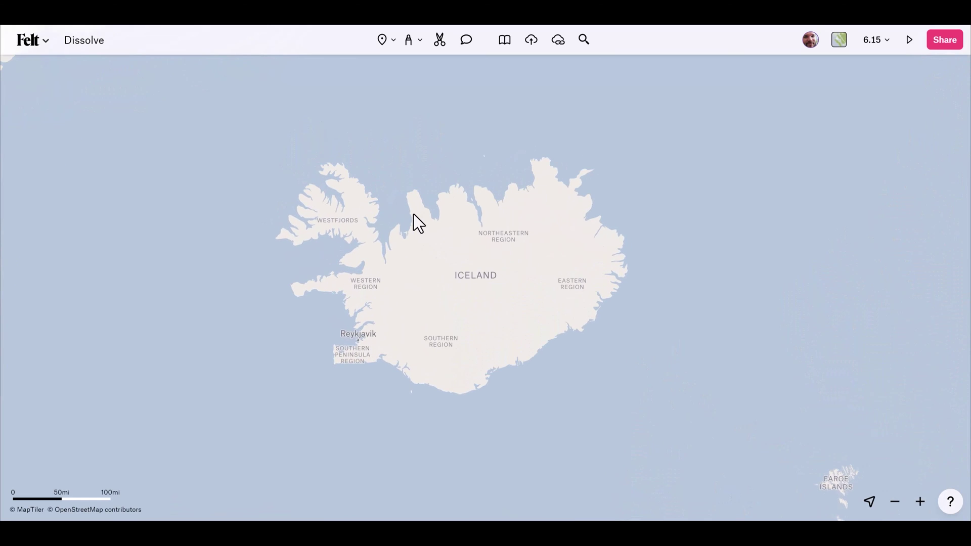
type("lglacier")
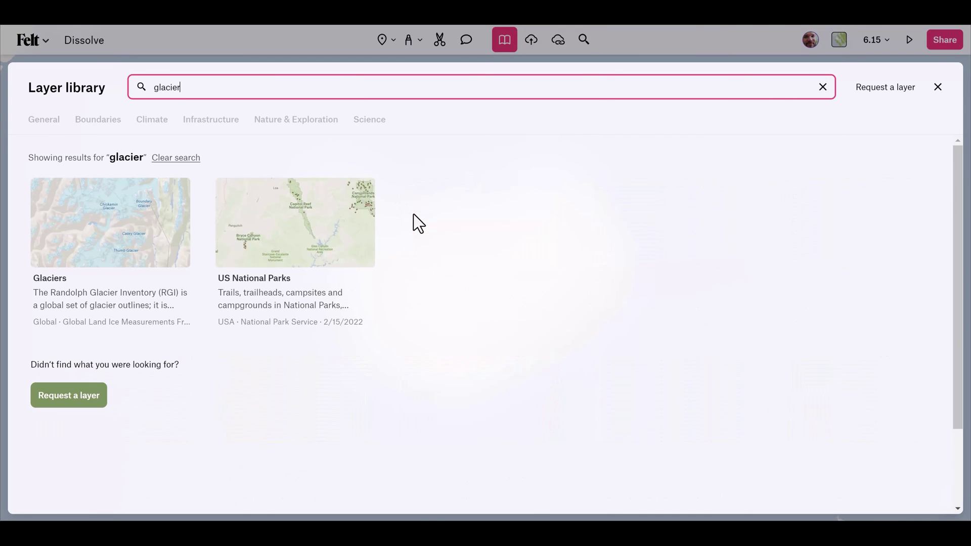
left_click(110, 223)
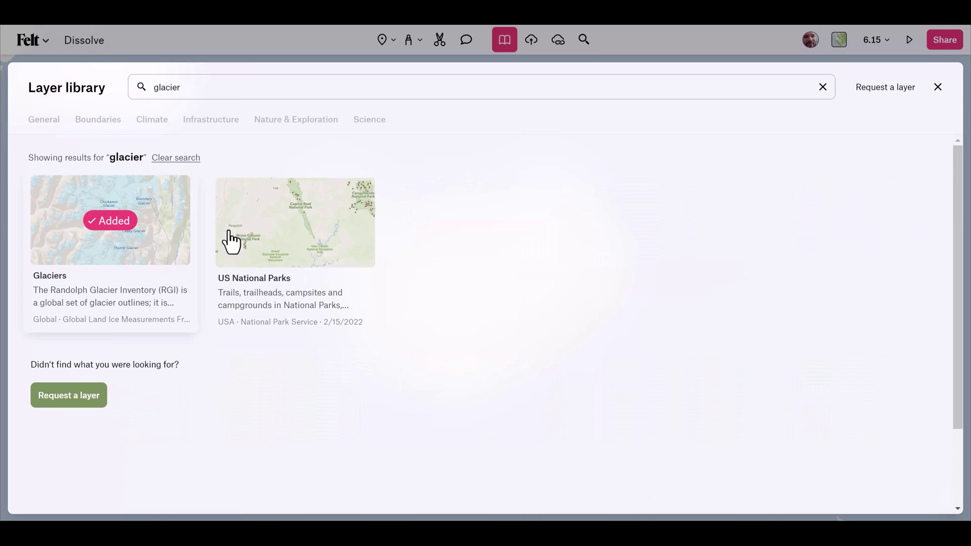
left_click(940, 94)
- Inspect several glaciers' attribute details, including Skeidararjoekull
scroll(541, 323, "up", 2)
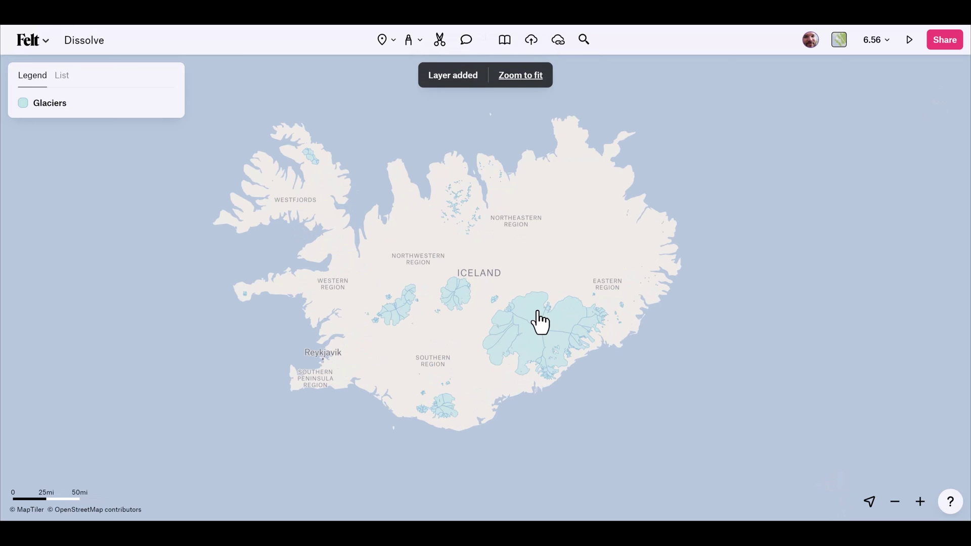
left_click(531, 309)
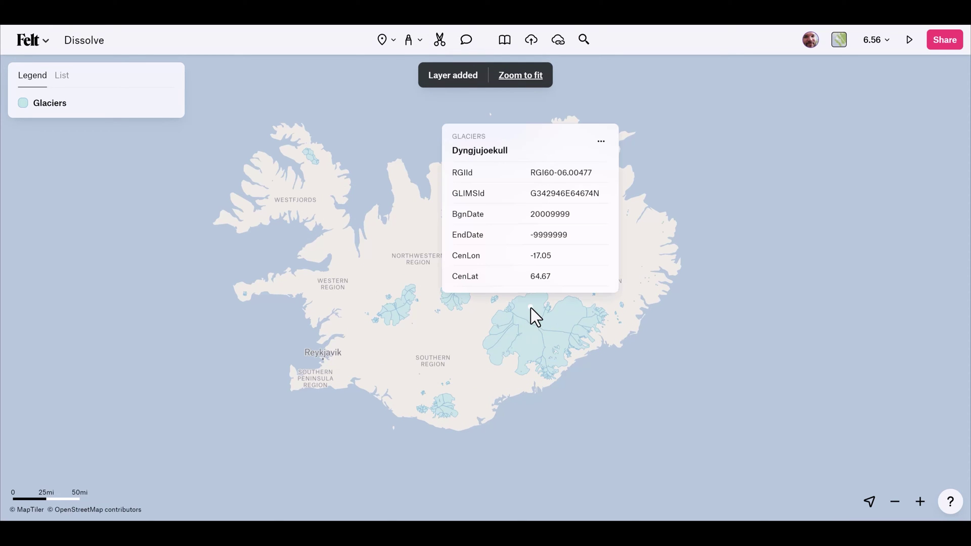
left_click(555, 317)
left_click(527, 345)
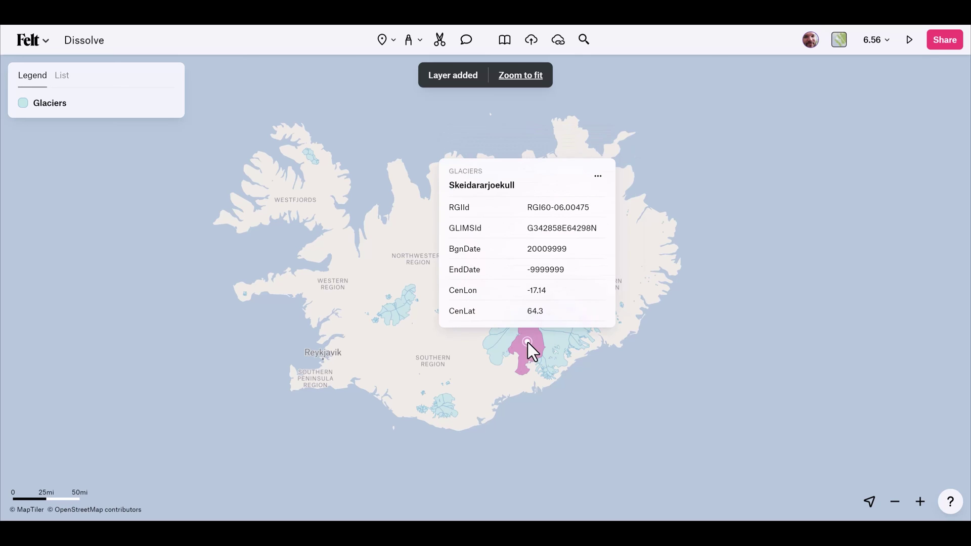
key("Escape")
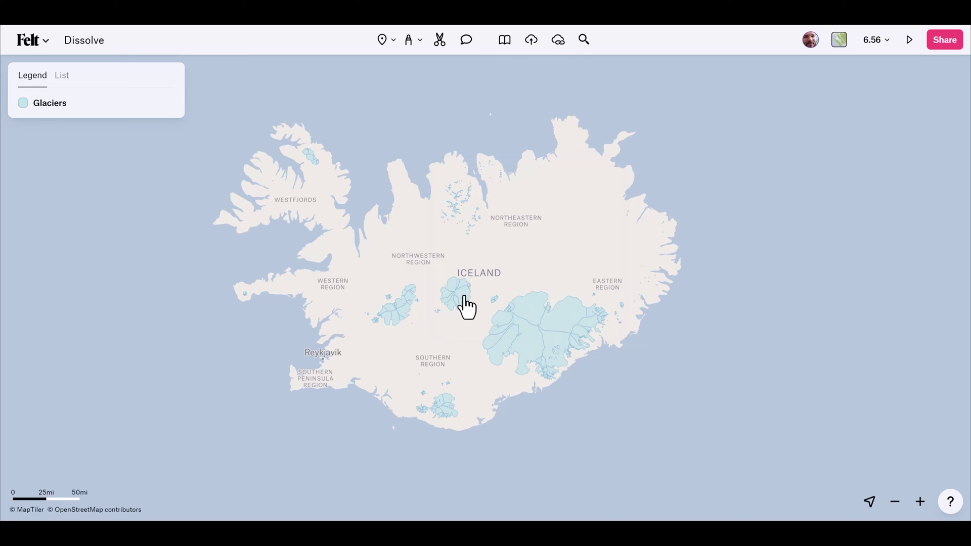
- Dissolve the on-screen Glaciers features into a new 'Glaciers in Iceland' layer
left_click(46, 106)
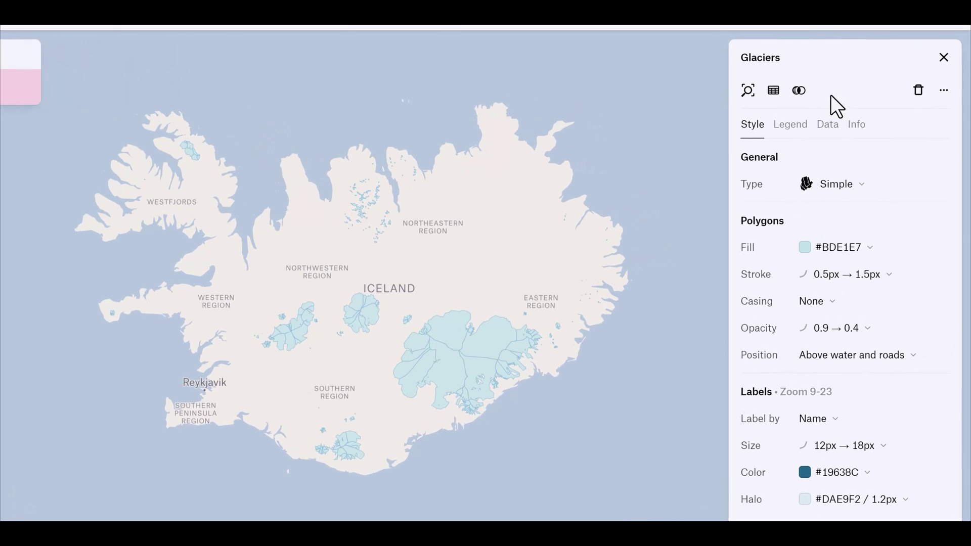
left_click(799, 91)
left_click(869, 95)
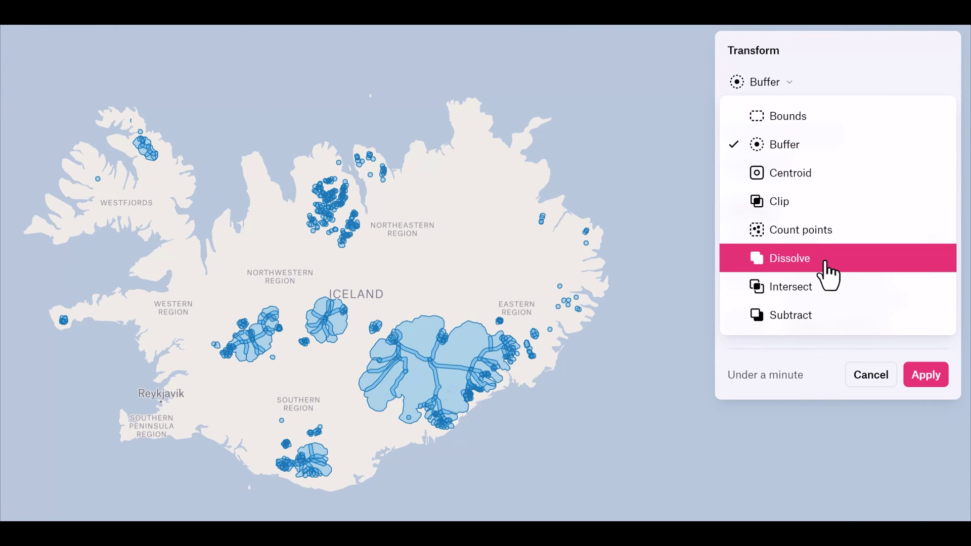
left_click(828, 276)
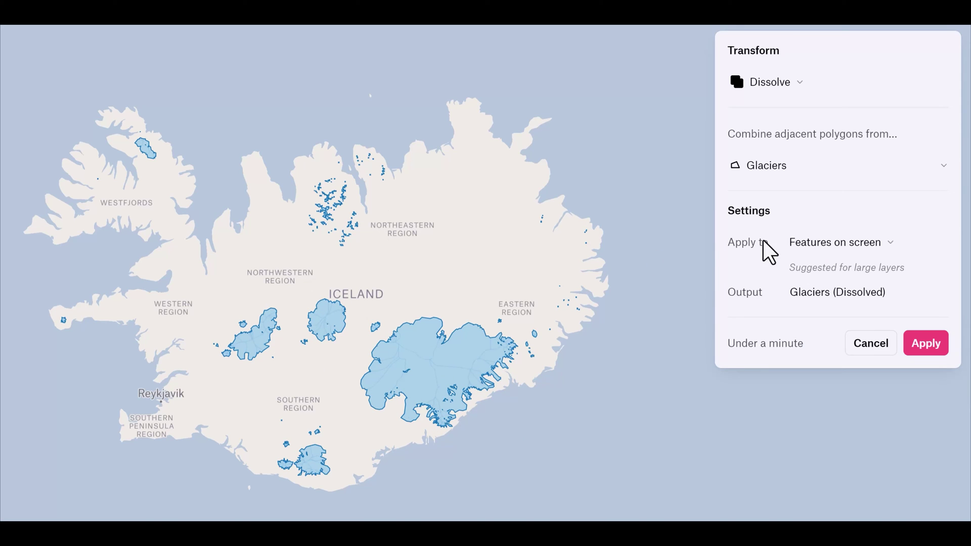
left_click(893, 245)
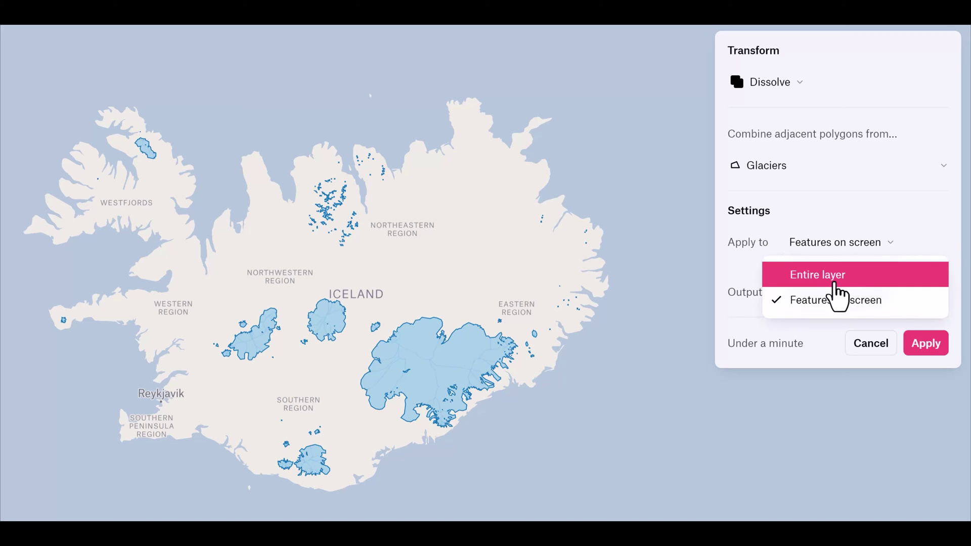
left_click(746, 265)
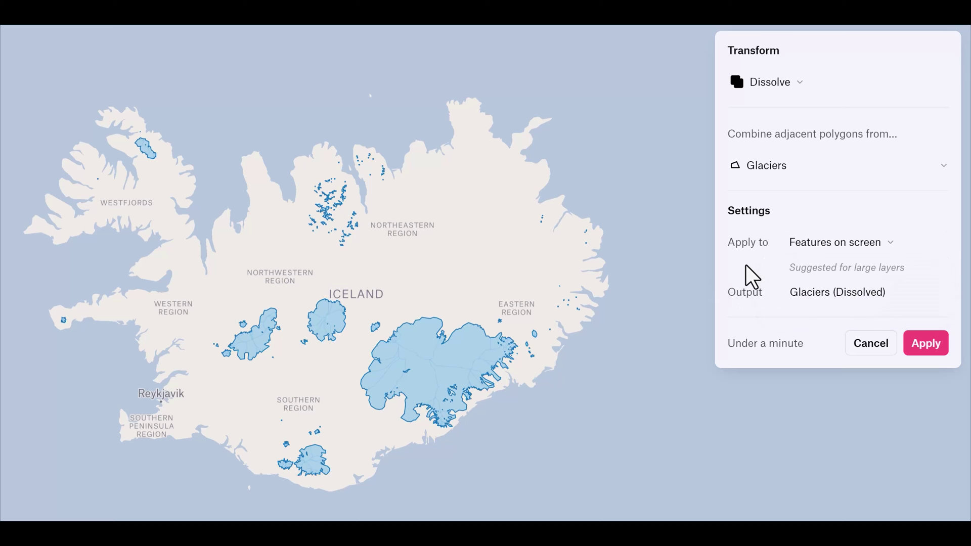
left_click(815, 293)
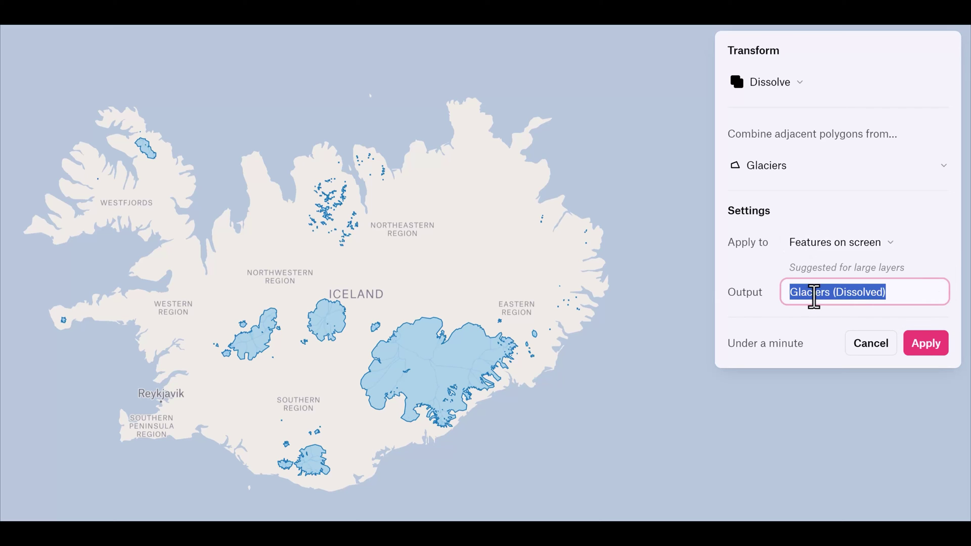
left_click(894, 294)
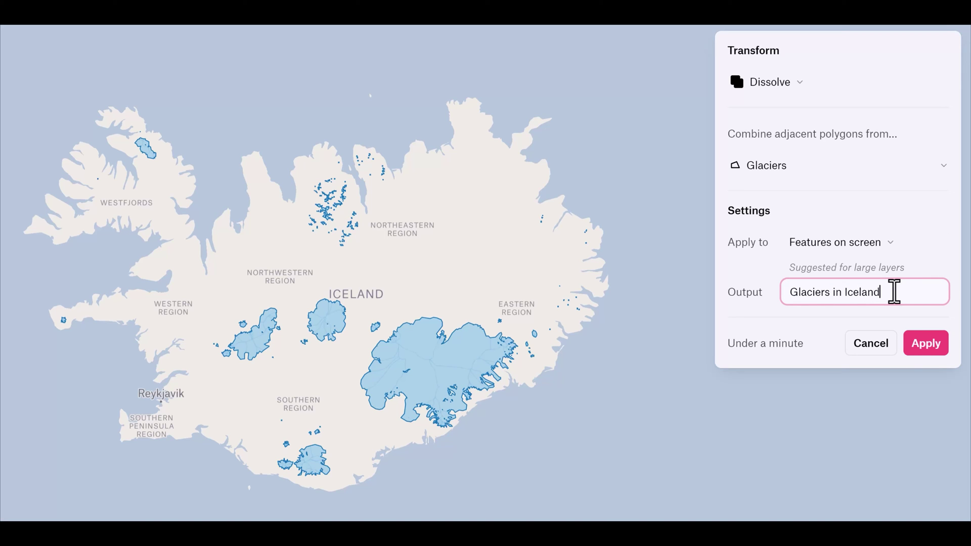
left_click_drag(803, 343, 767, 345)
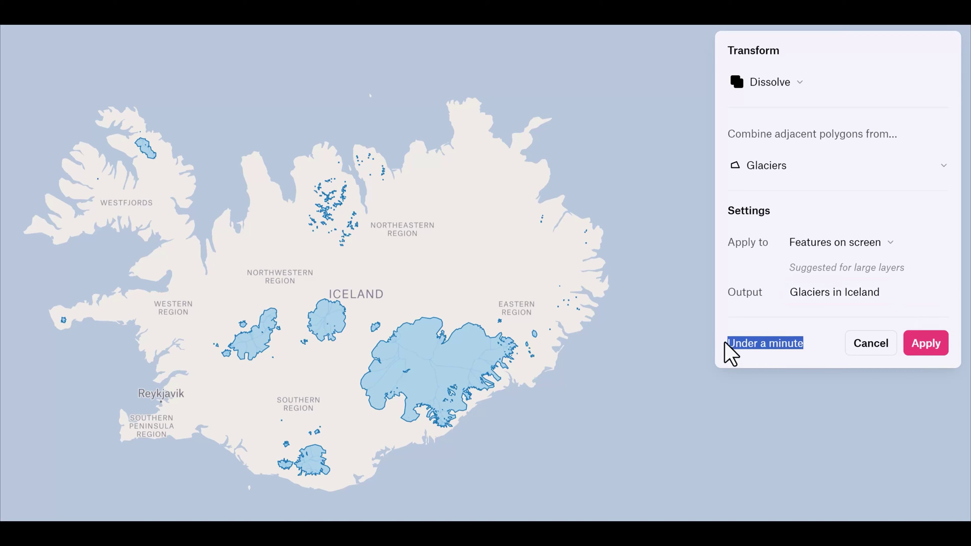
left_click(950, 344)
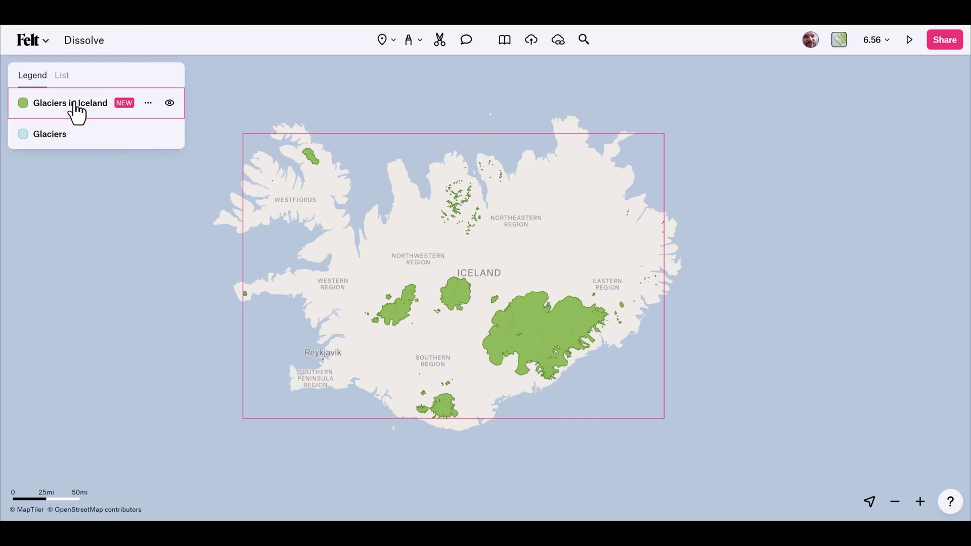
- Change the Glaciers in Iceland layer's fill colour to blue #4E8BD4
left_click(76, 106)
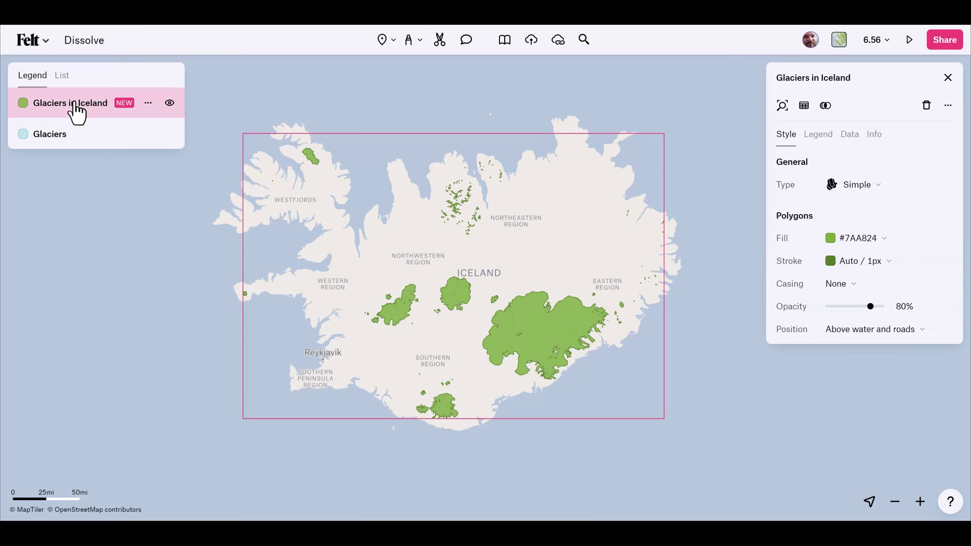
left_click(852, 243)
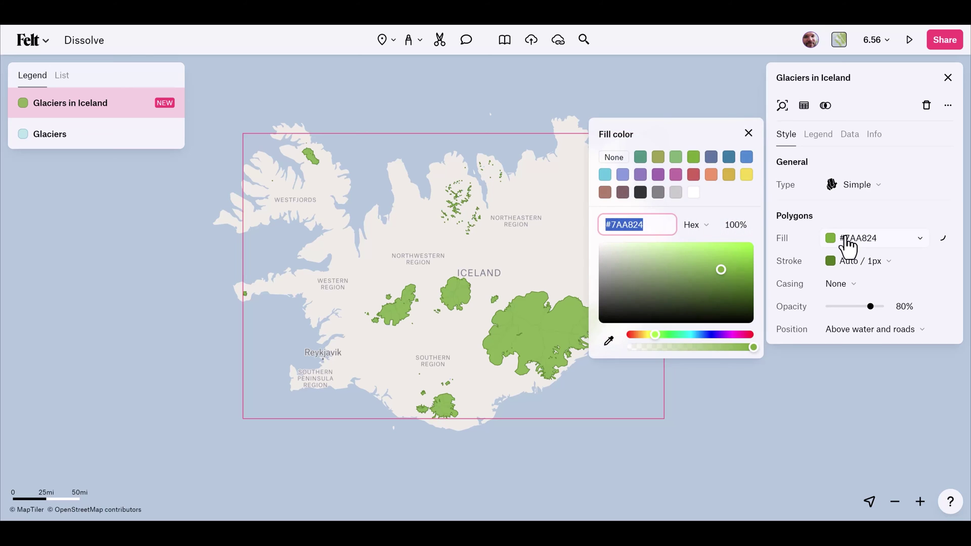
left_click(746, 157)
left_click(749, 133)
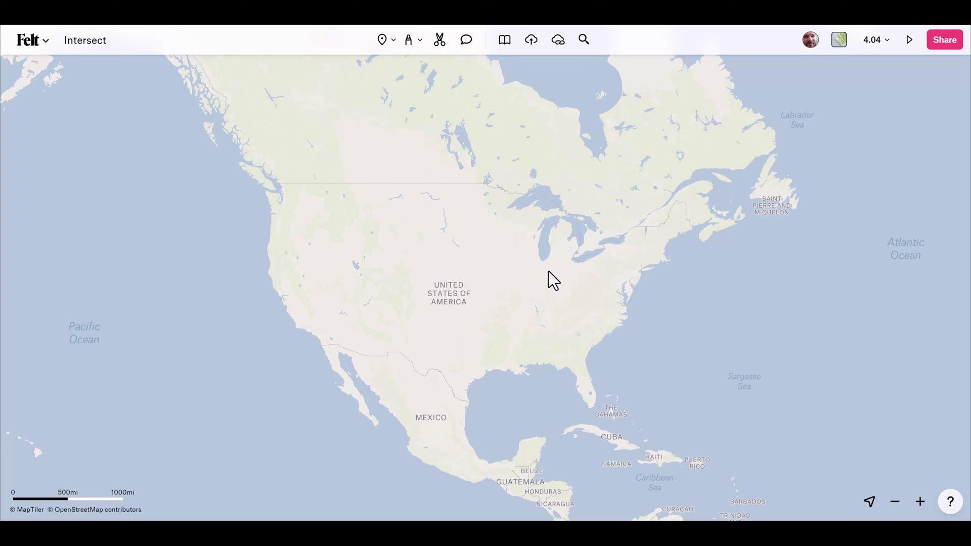
- Add Peaks and Summits and US National Parks from the layer library, searching 'peak' then 'national'
key("l")
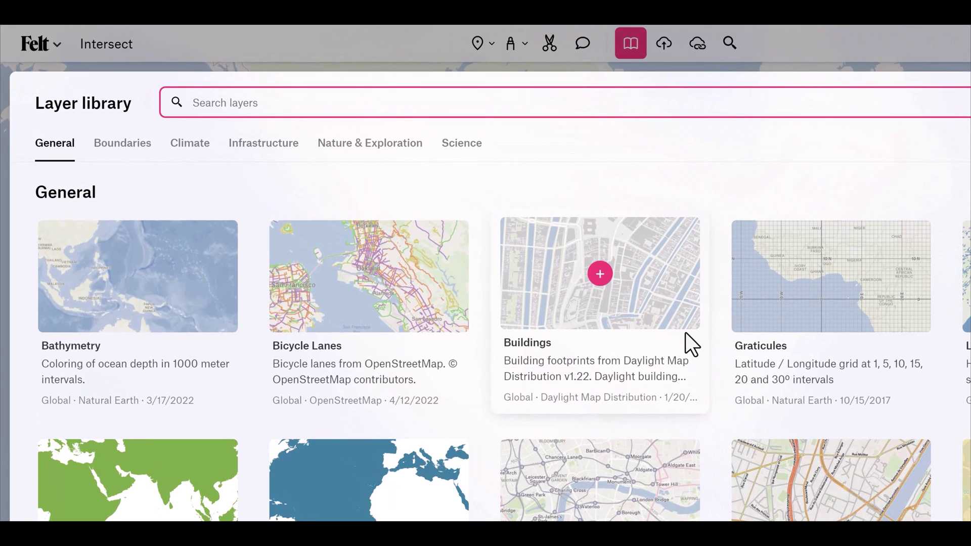
type("peak")
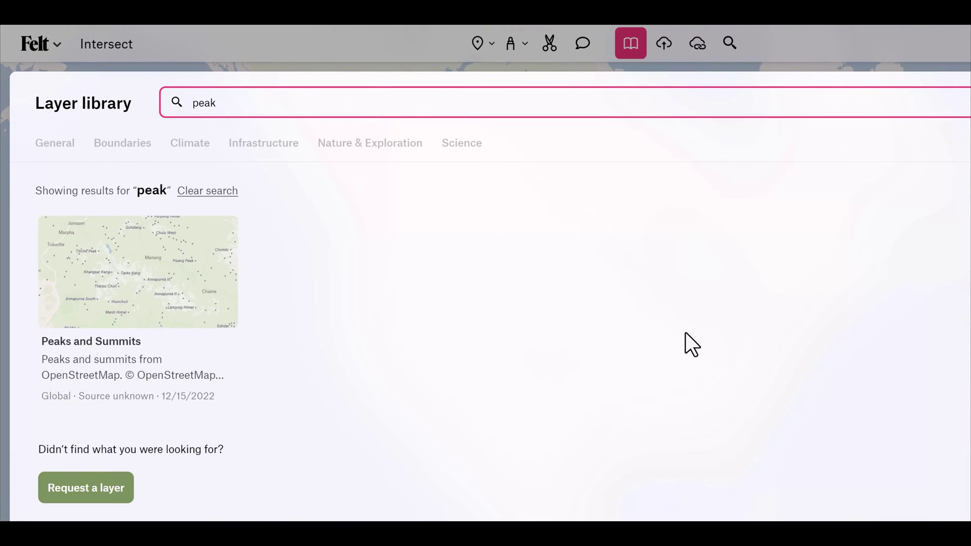
mouse_move(152, 331)
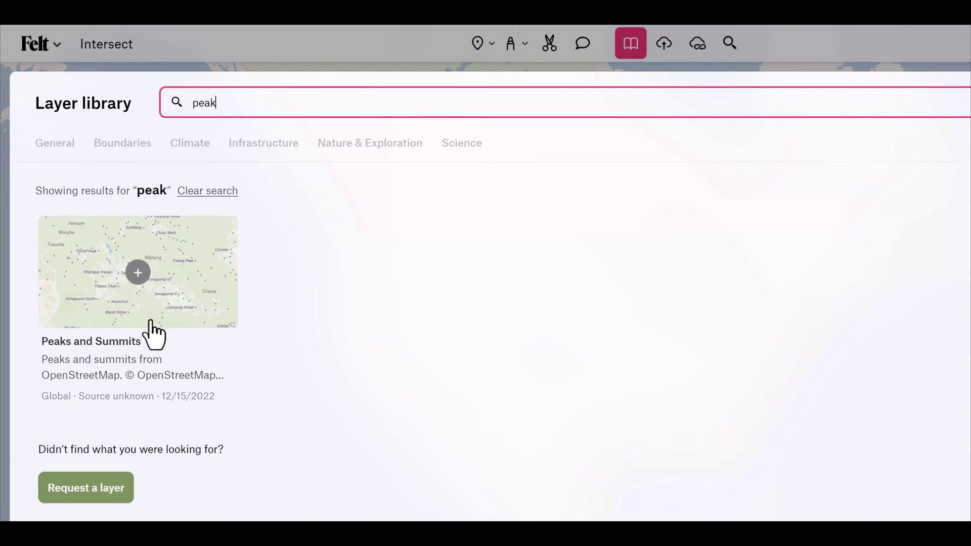
left_click(140, 273)
triple_click(243, 93)
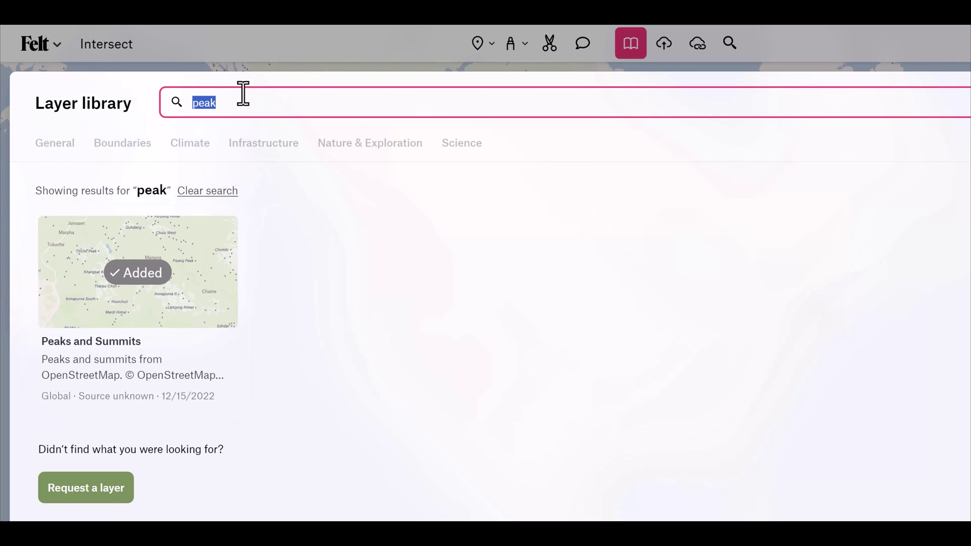
type("national")
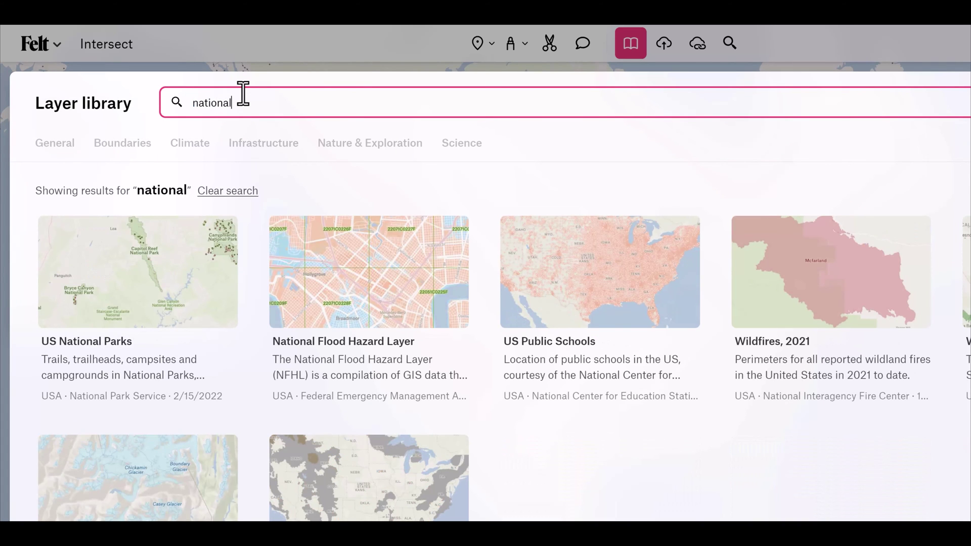
left_click(138, 273)
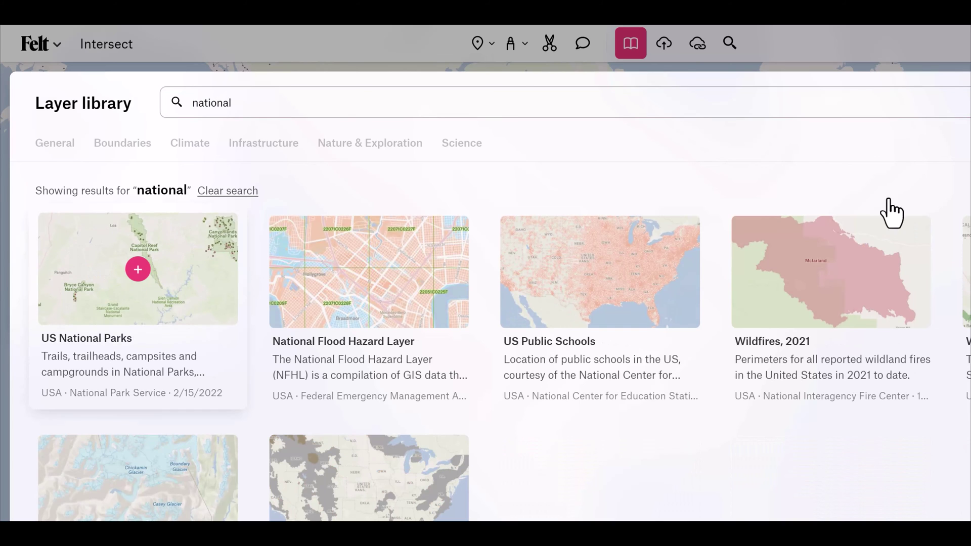
key("Escape")
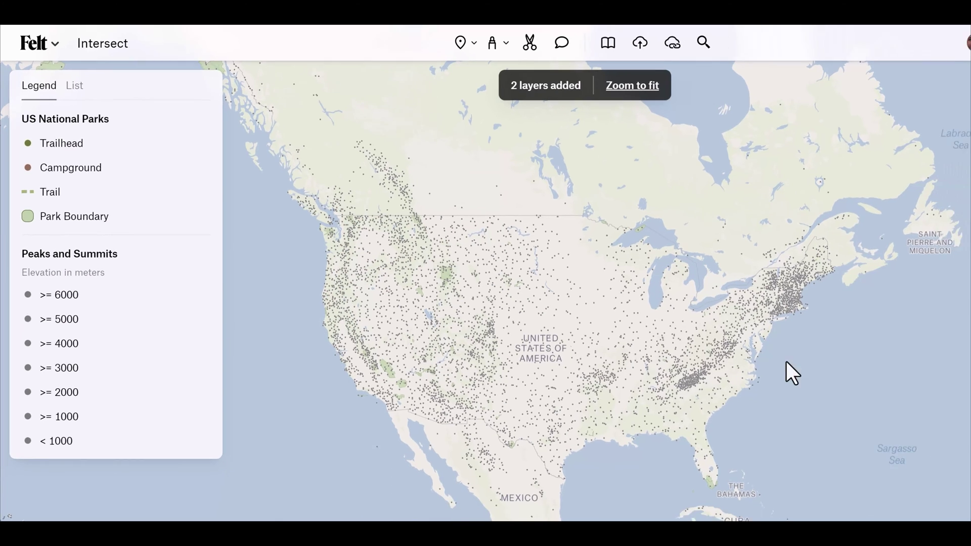
scroll(551, 369, "down", 2)
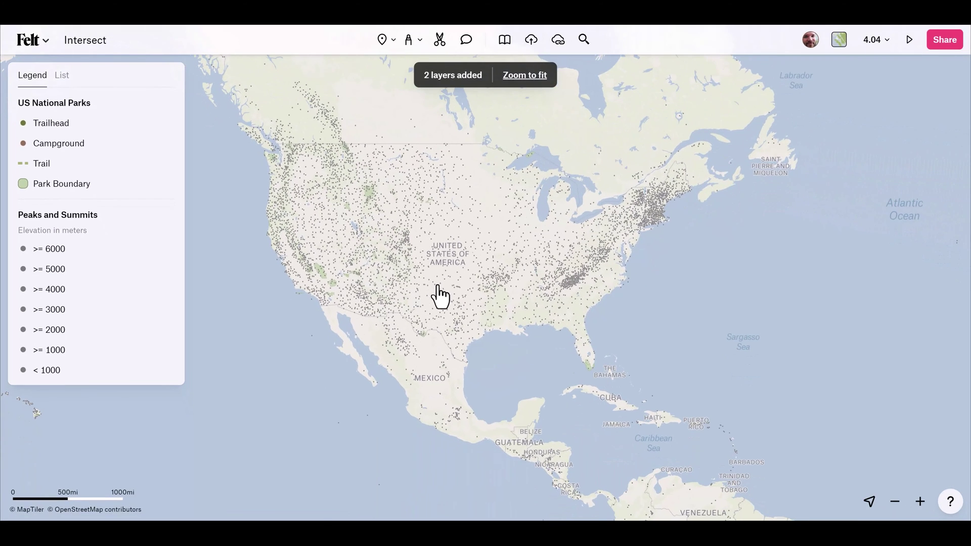
- Intersect Peaks and Summits with NPS Boundaries into a layer named 'Peaks and Summits in National Parks'
left_click(48, 114)
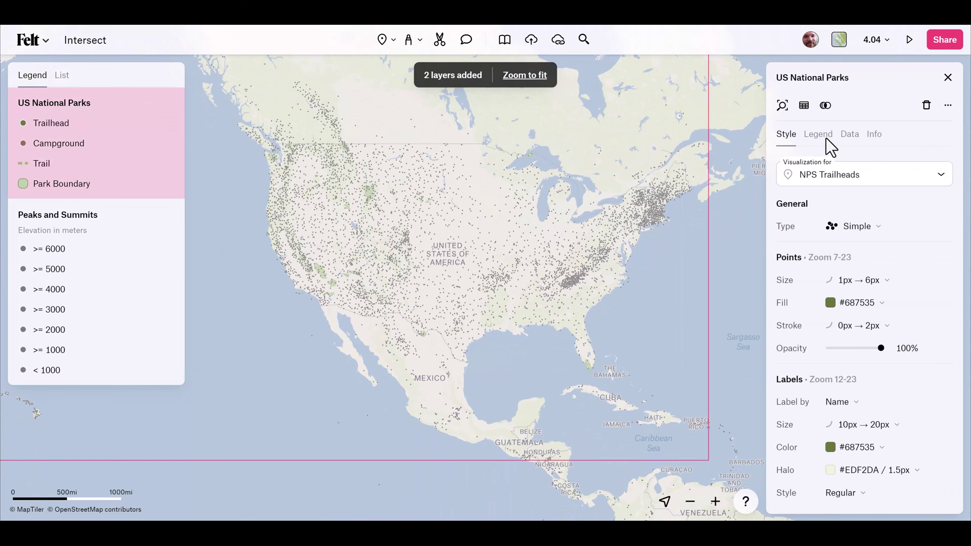
left_click(826, 106)
left_click(861, 107)
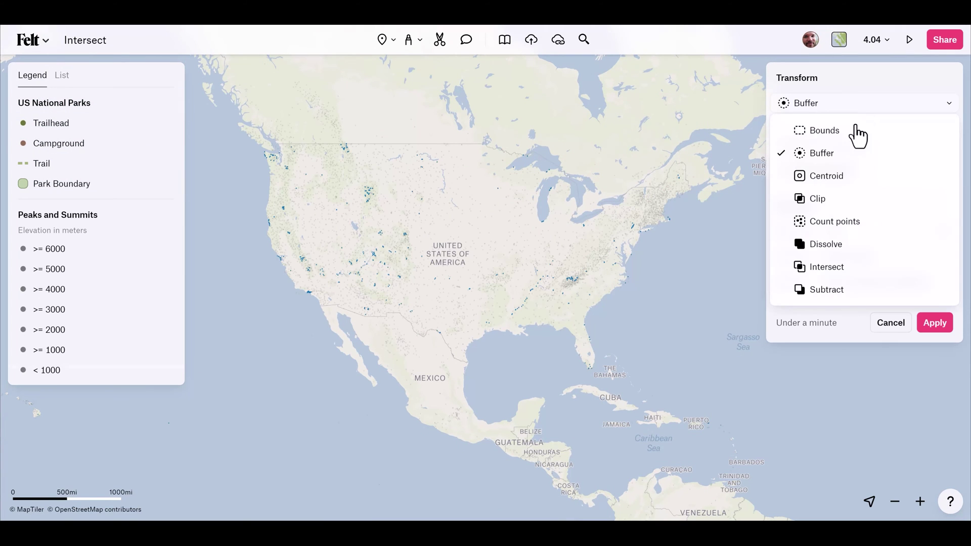
left_click(832, 266)
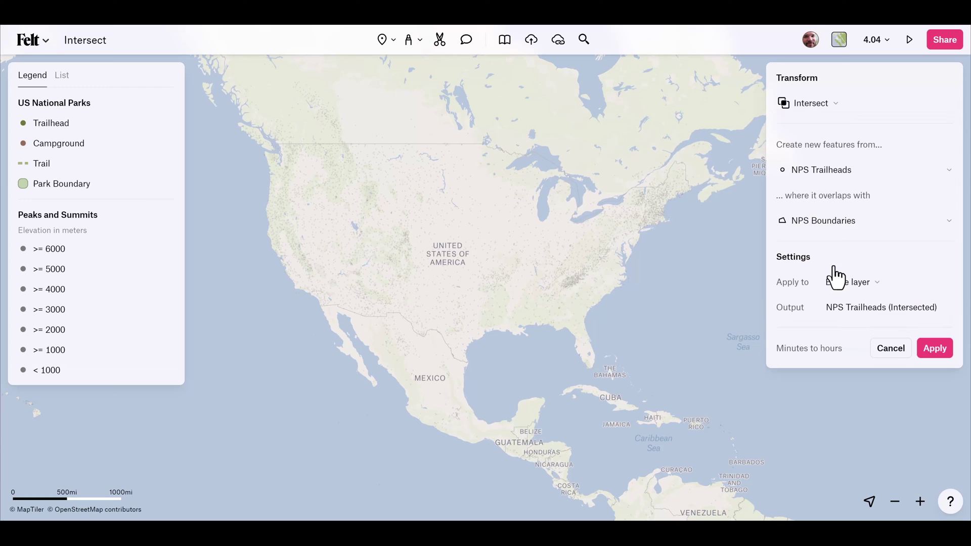
left_click(846, 182)
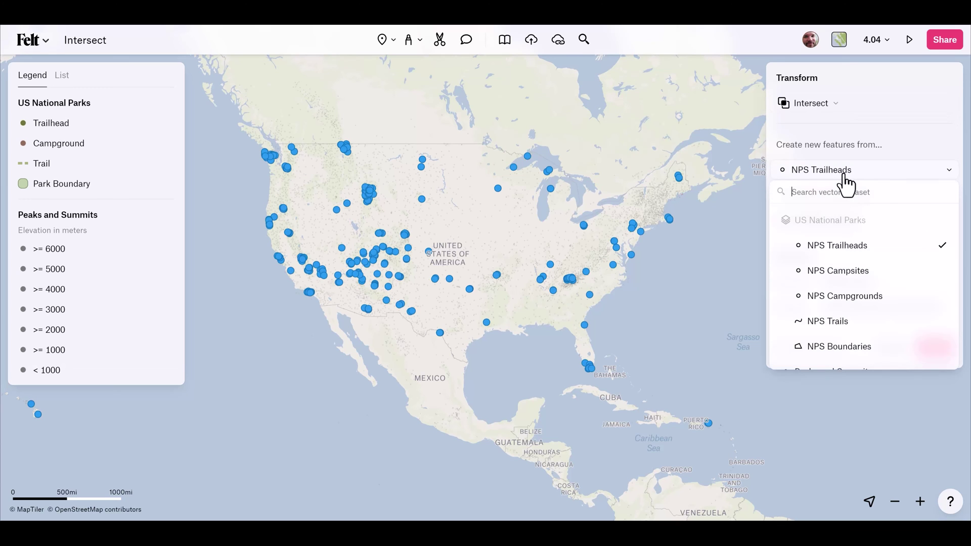
left_click(837, 365)
left_click(837, 226)
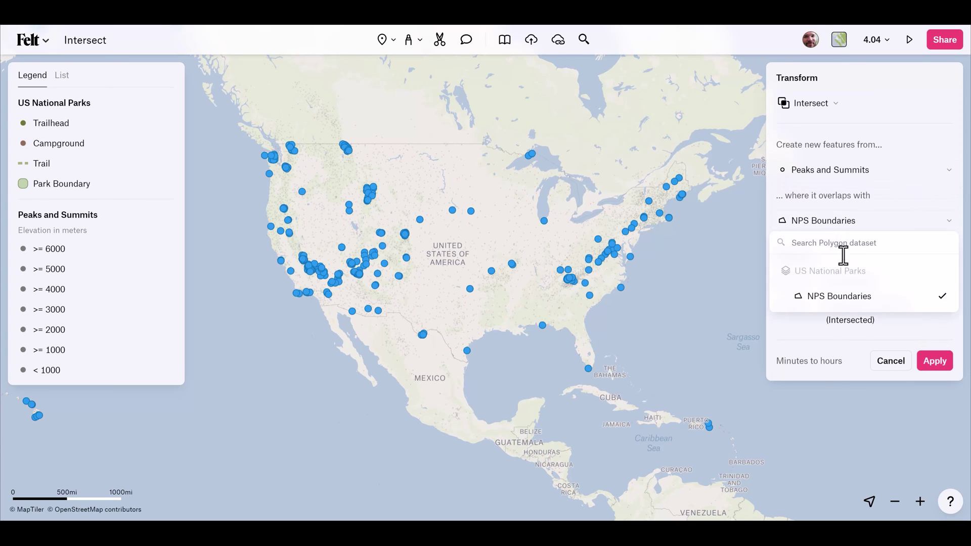
left_click(844, 301)
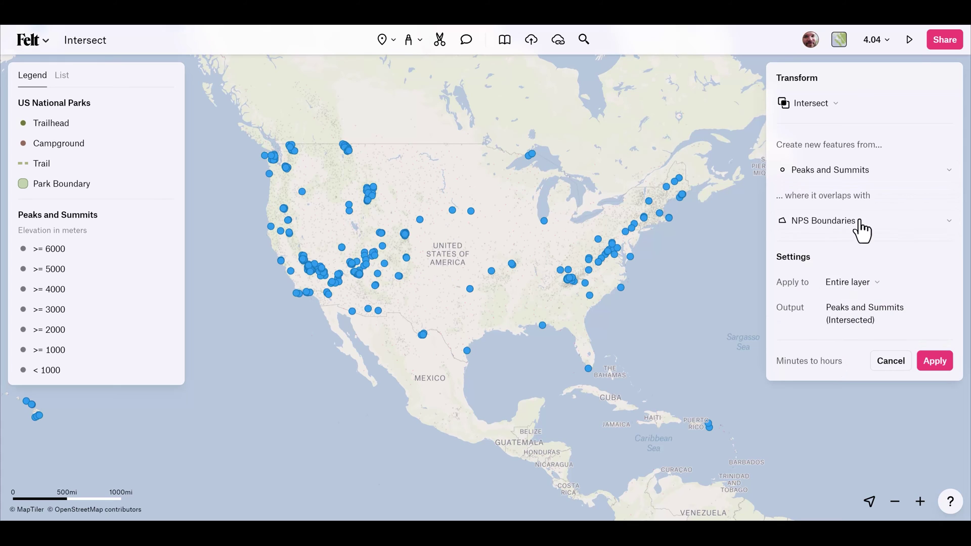
left_click(881, 320)
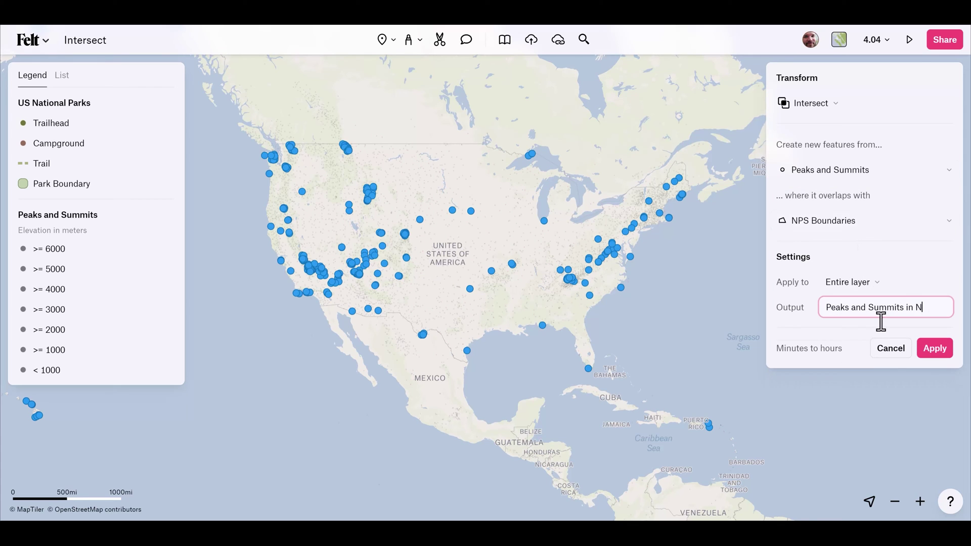
type("in National Parks")
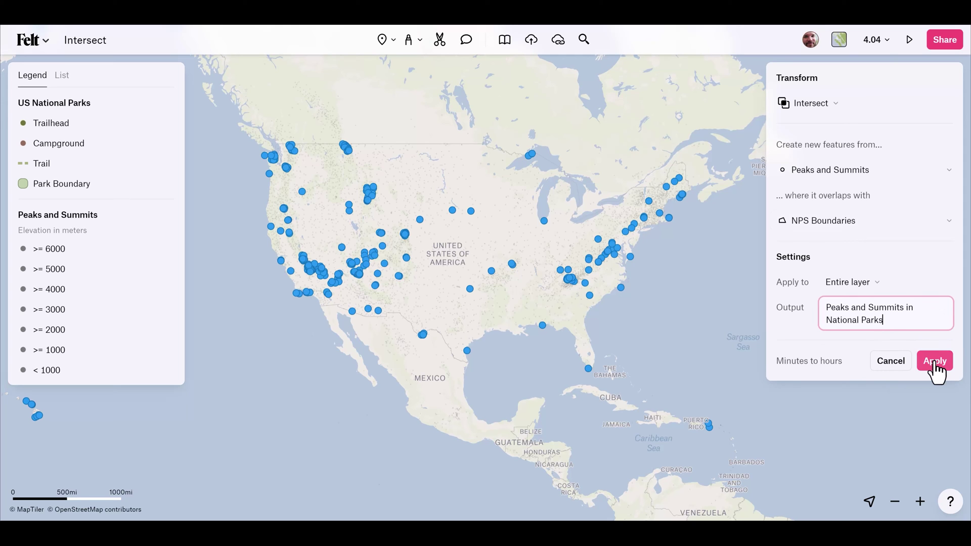
left_click(936, 364)
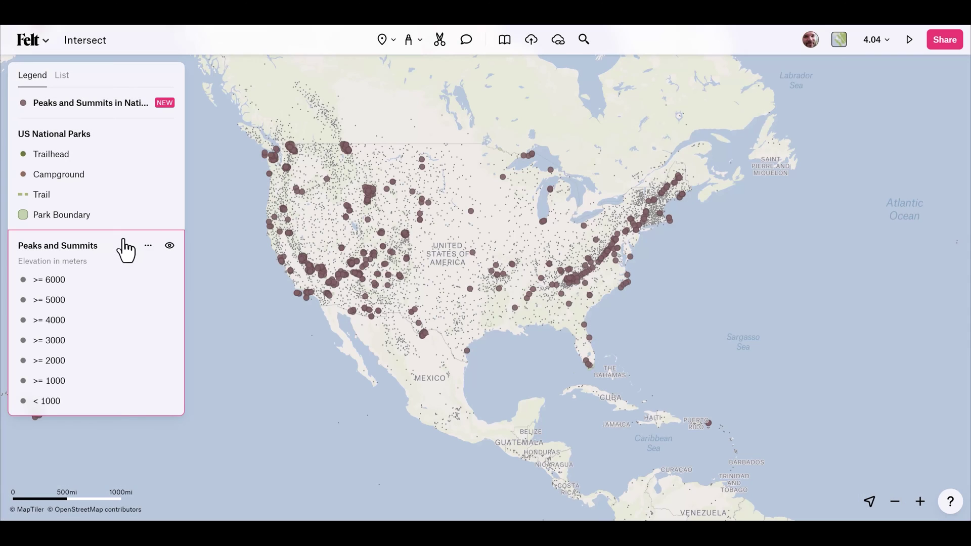
- Hide Peaks and Summits and style the in-park peaks as Categories coloured by UNIT_NAME
left_click(170, 247)
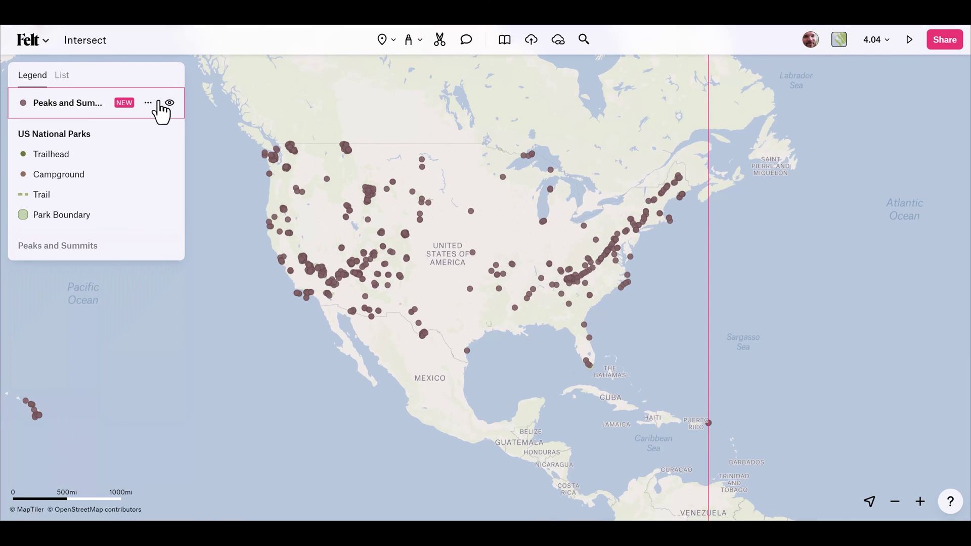
left_click(71, 105)
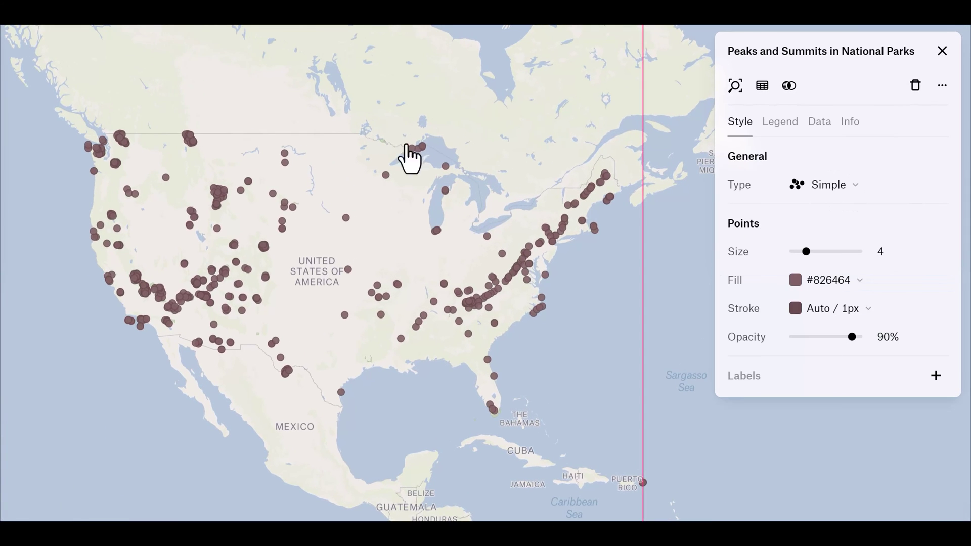
left_click(841, 199)
left_click(854, 242)
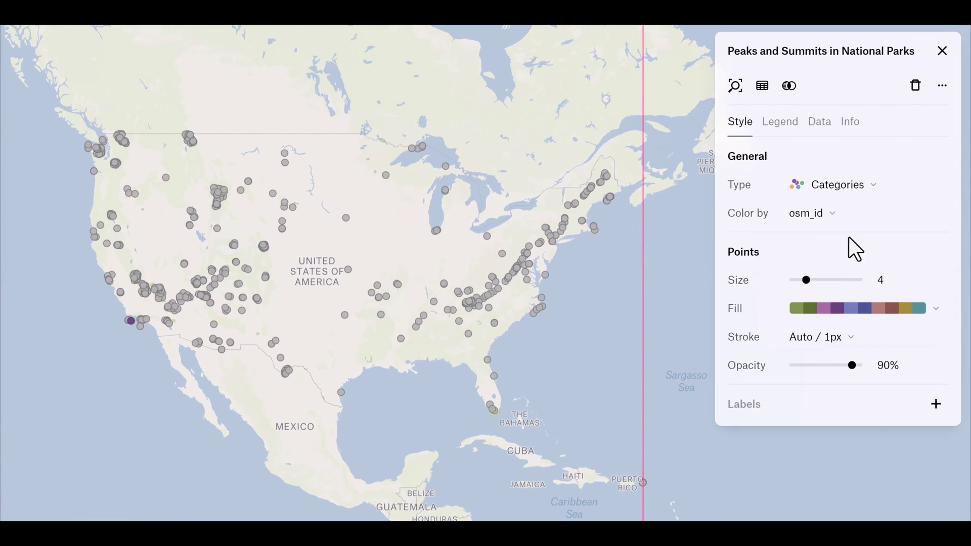
left_click(820, 215)
scroll(880, 321, "down", 10)
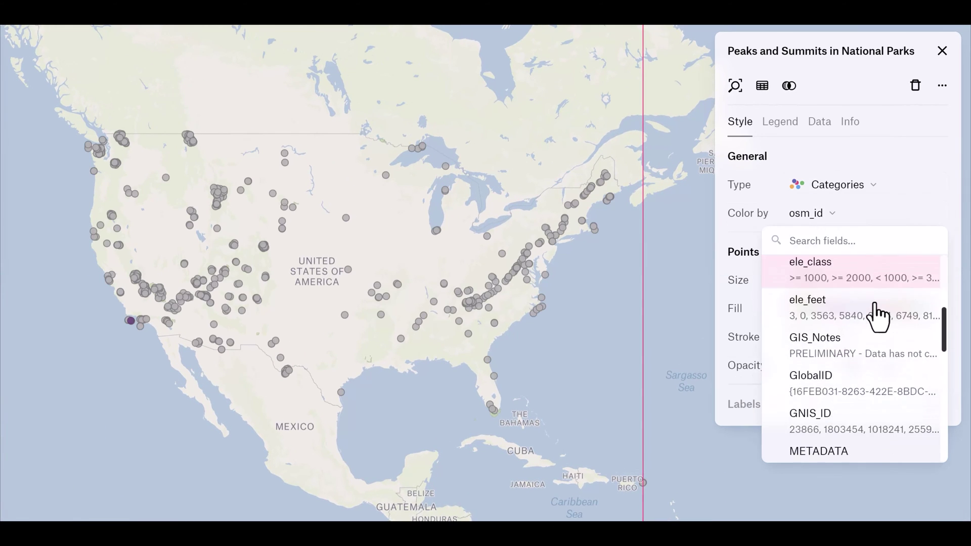
scroll(880, 321, "down", 5)
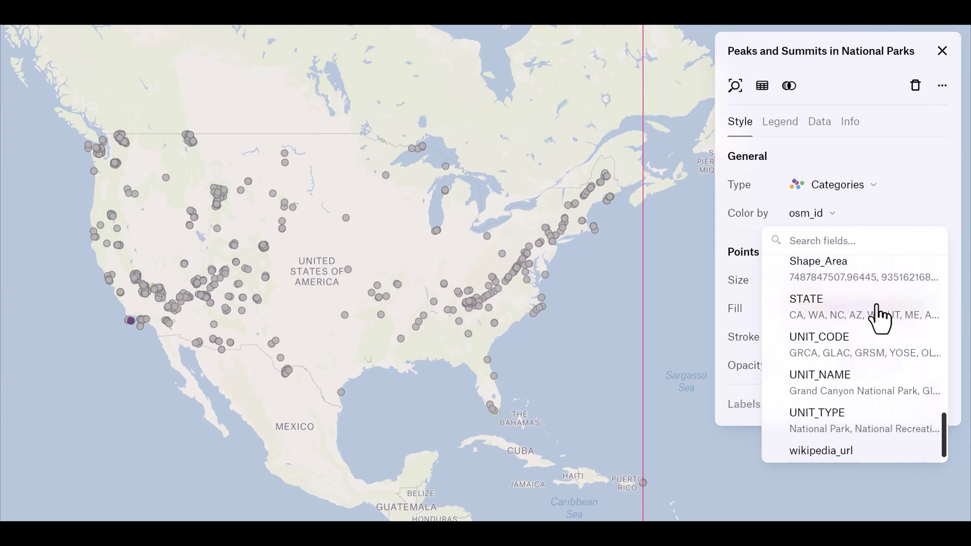
left_click(852, 368)
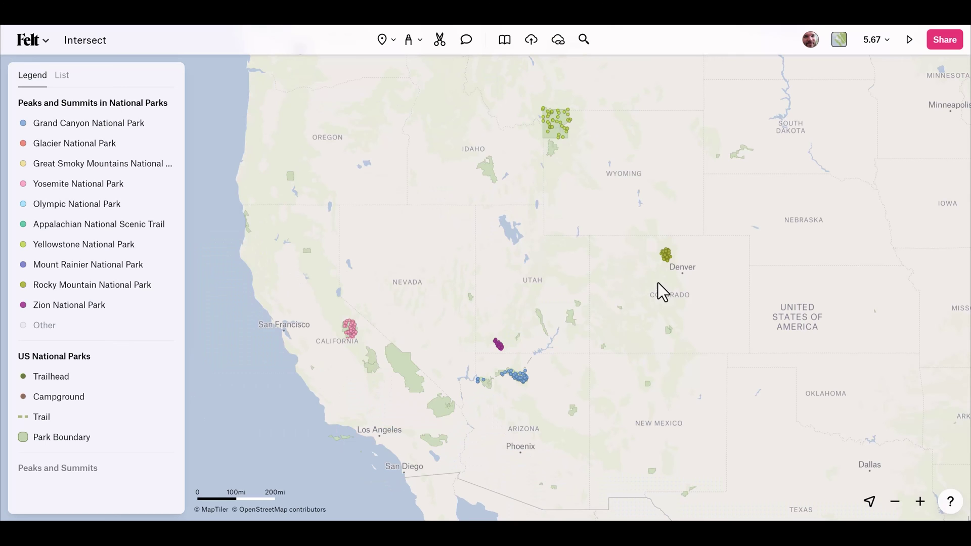
scroll(673, 253, "up", 6)
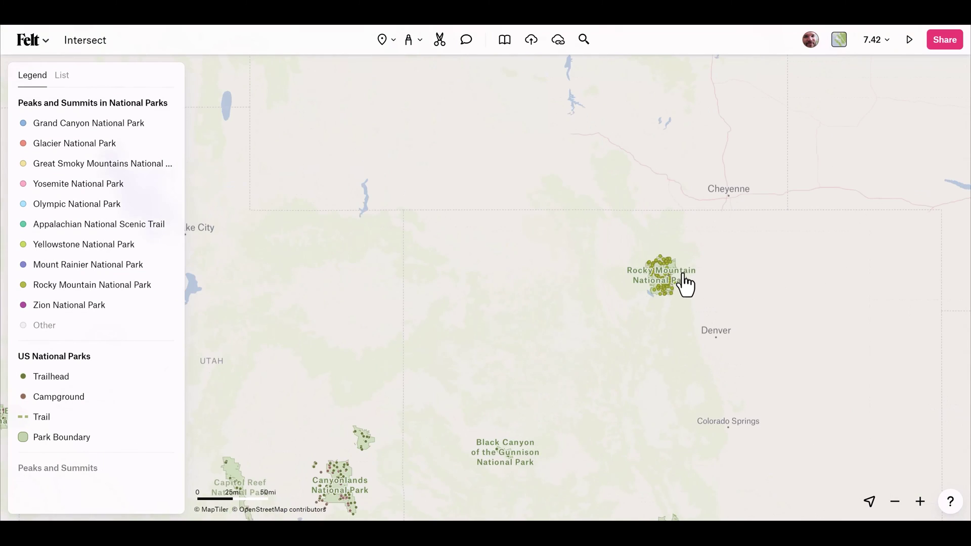
scroll(678, 288, "up", 5)
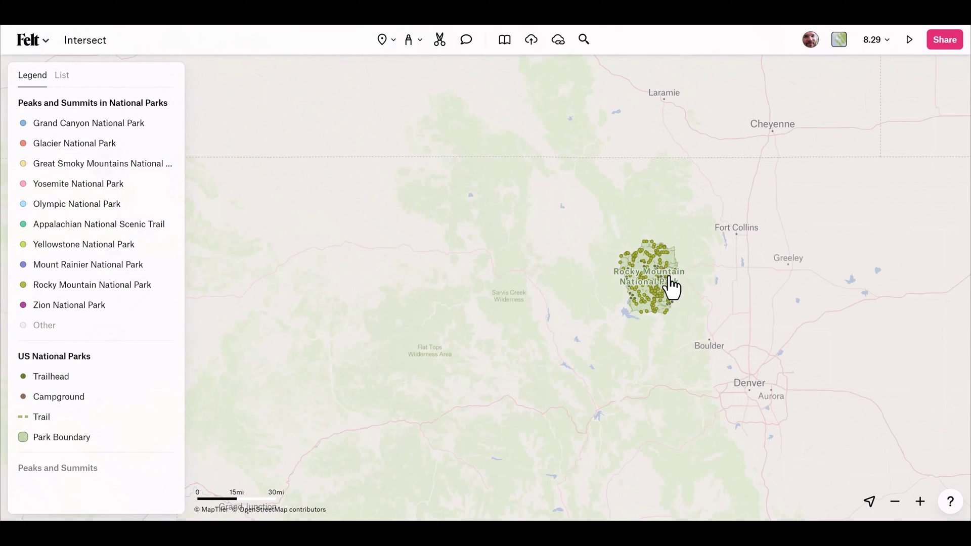
scroll(646, 292, "up", 3)
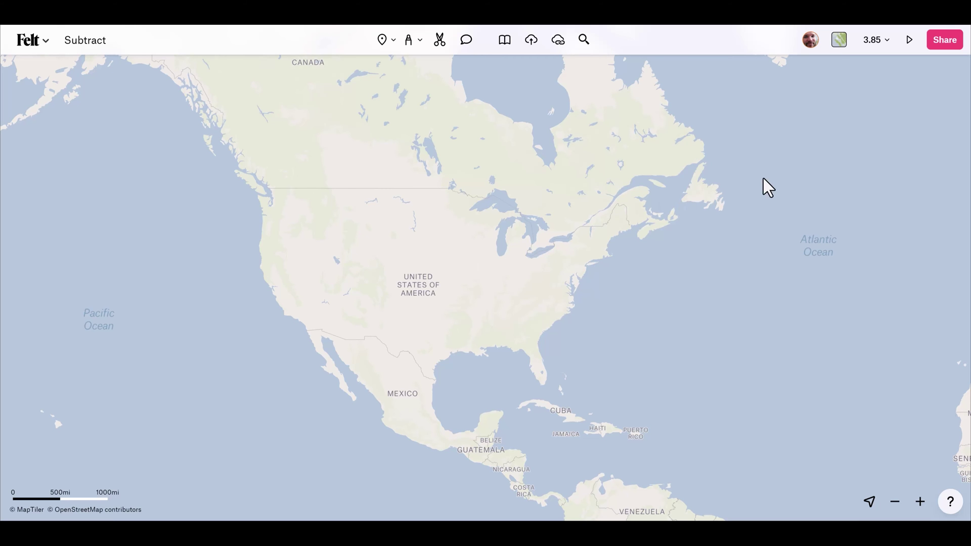
- Centre the United States, switch the basemap to Satellite, and search the layer library for 'national'
left_click_drag(502, 235, 532, 208)
scroll(460, 317, "up", 2)
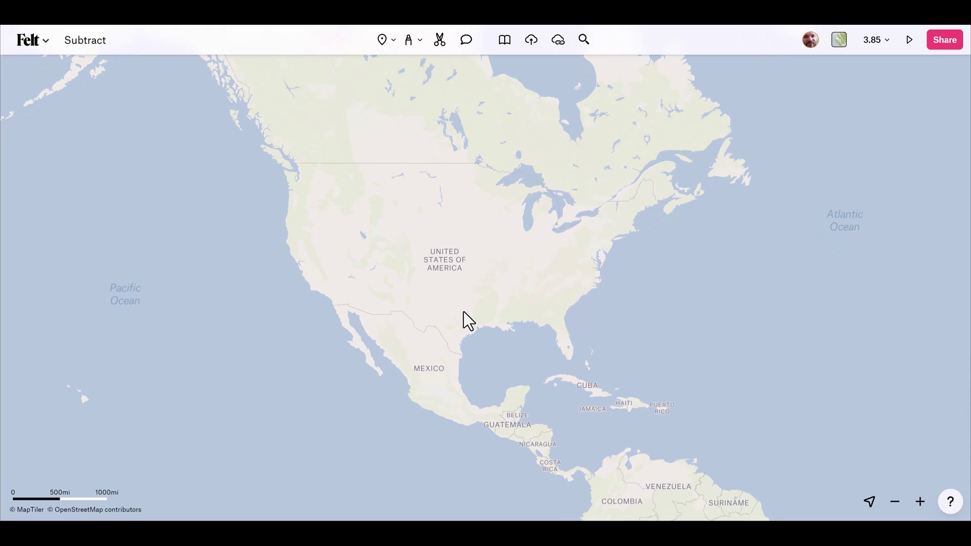
left_click_drag(471, 234, 466, 243)
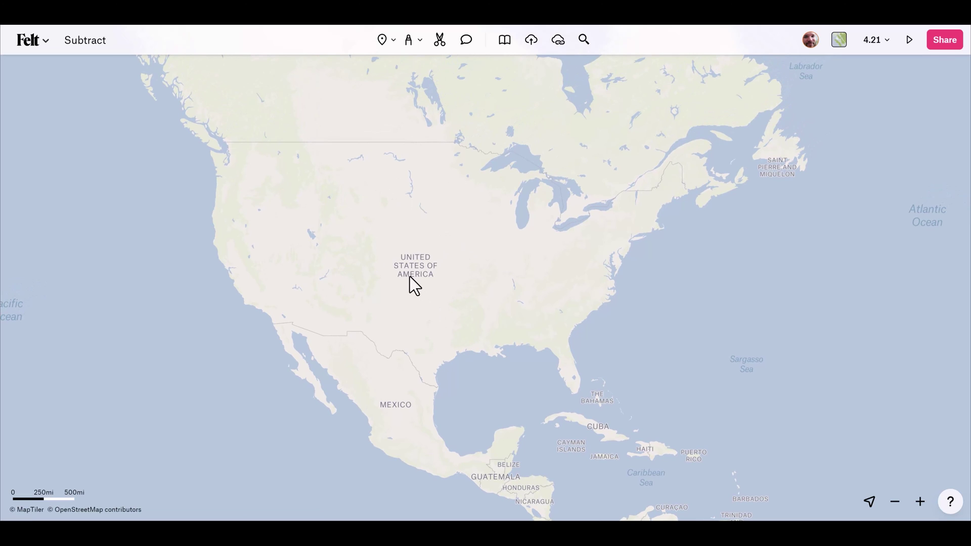
left_click(839, 41)
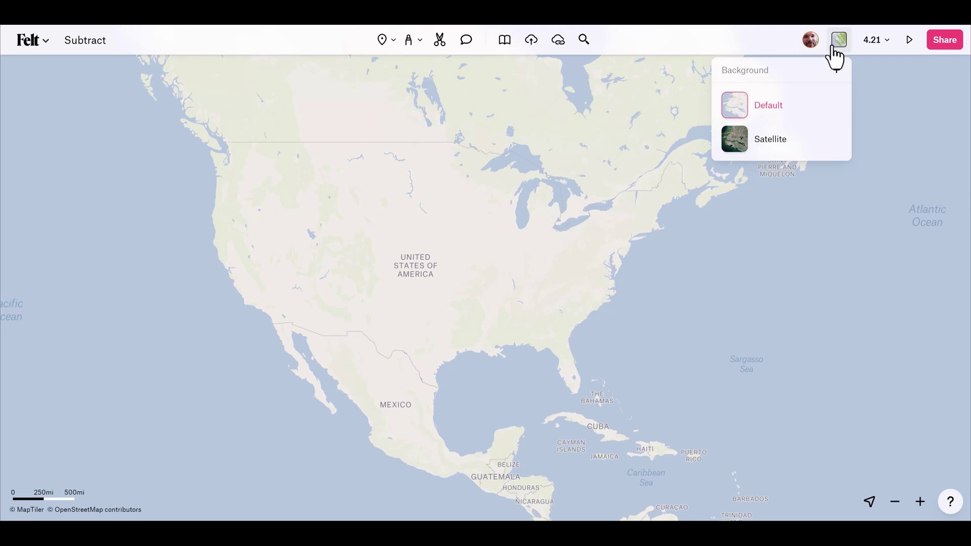
left_click(771, 145)
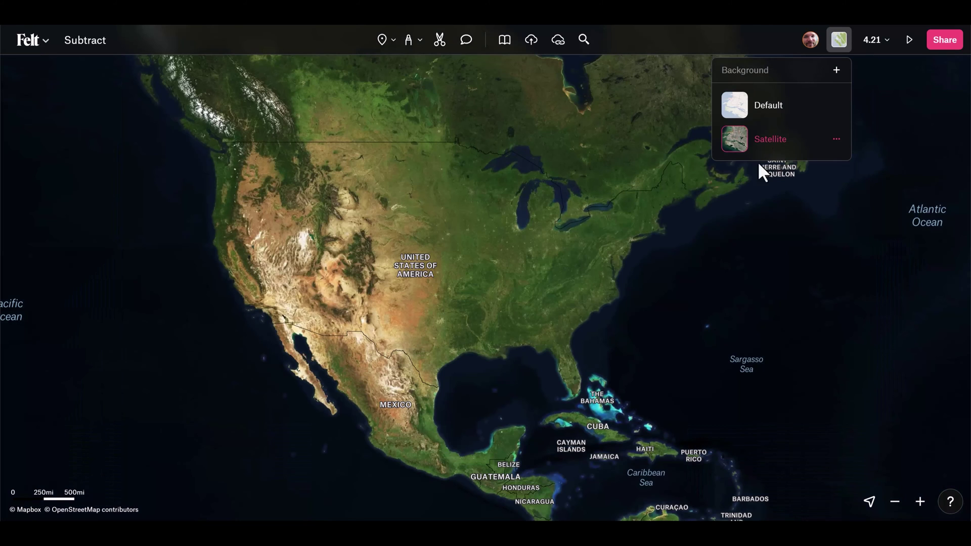
scroll(448, 260, "up", 5)
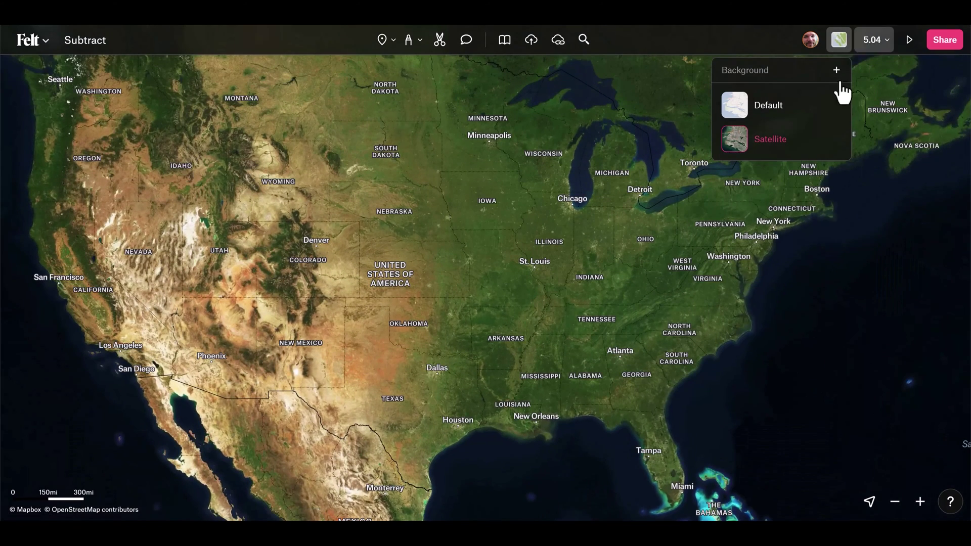
left_click(839, 40)
scroll(447, 279, "down", 2)
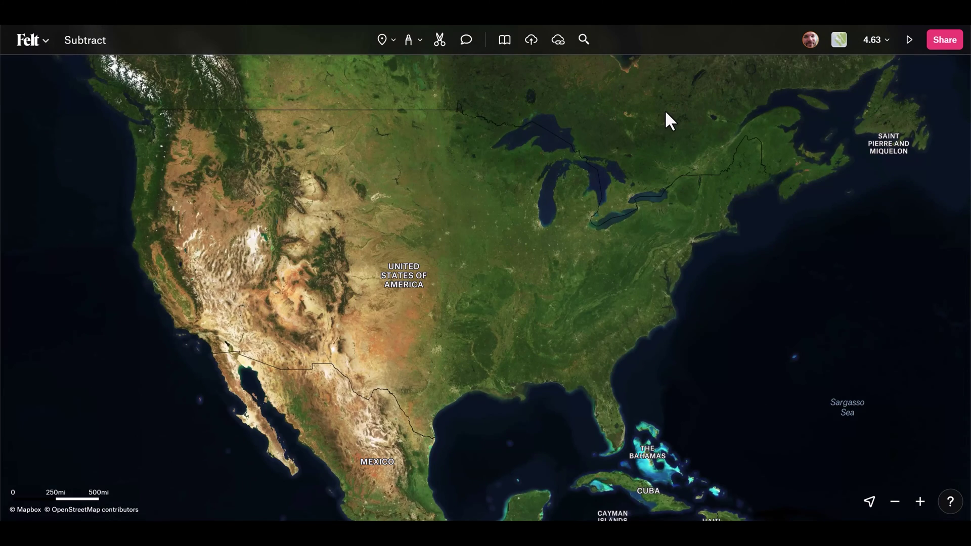
type("l")
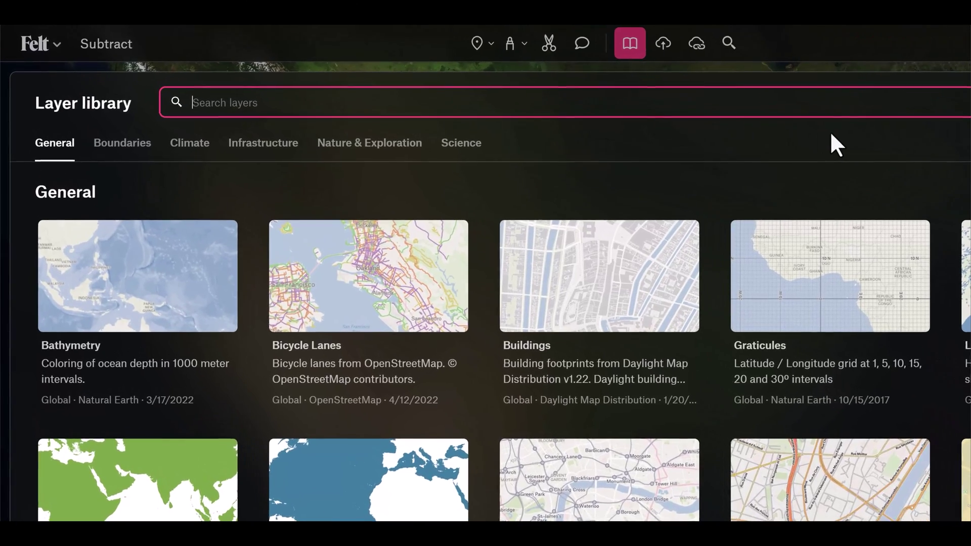
type("national")
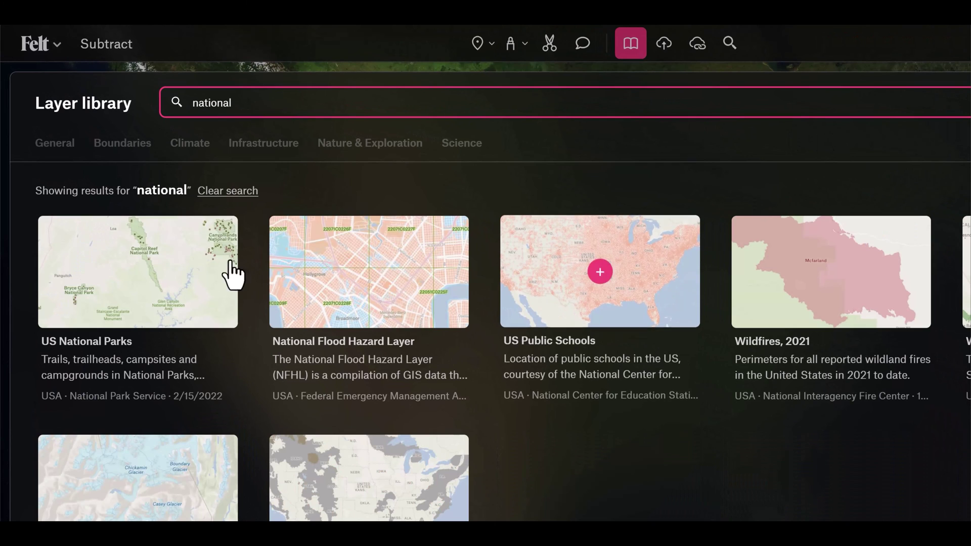
- Add US National Parks, then search 'states' and add US States from the library
left_click(138, 270)
left_click(138, 269)
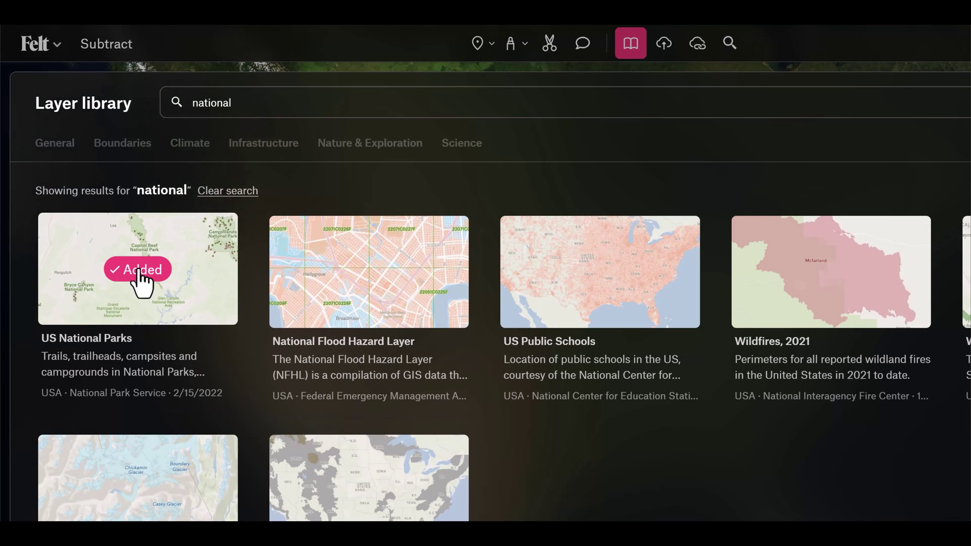
double_click(243, 105)
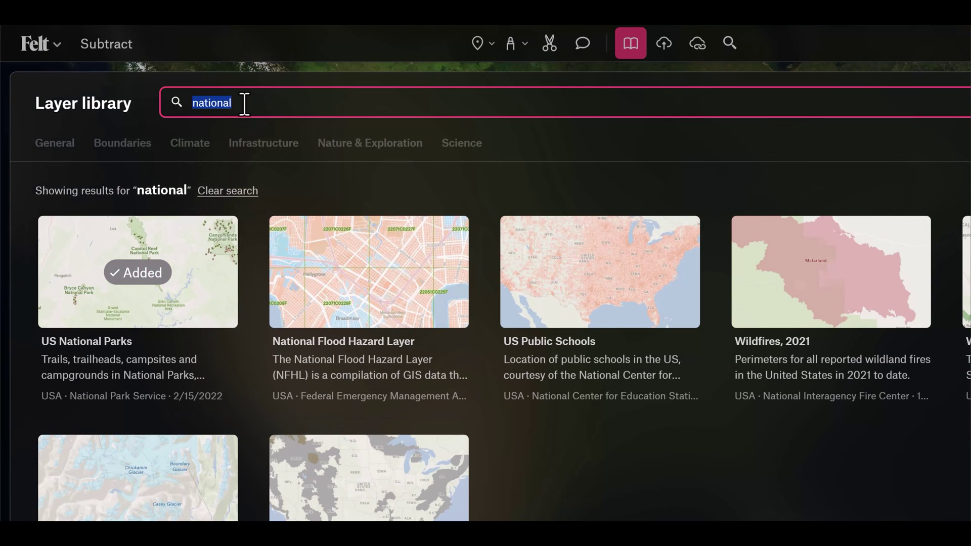
type("states")
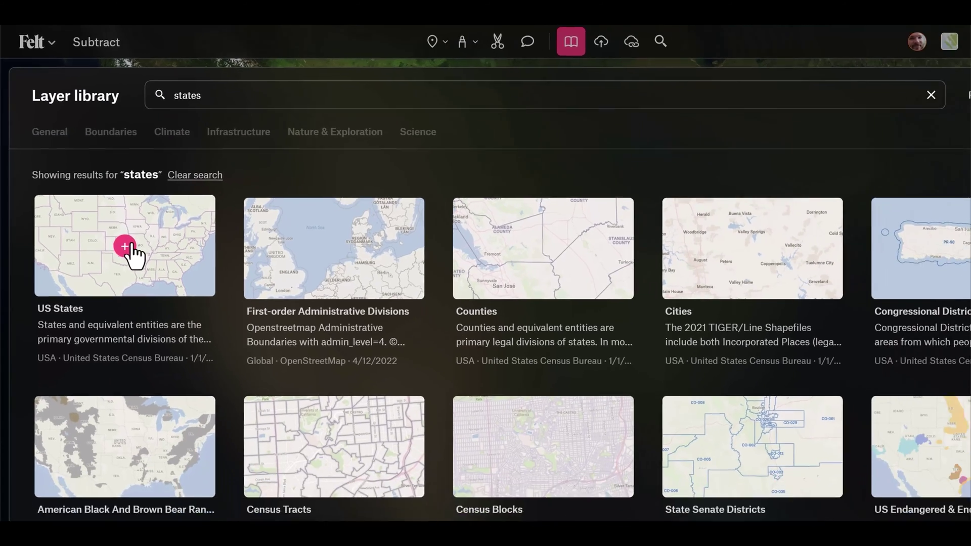
left_click(141, 272)
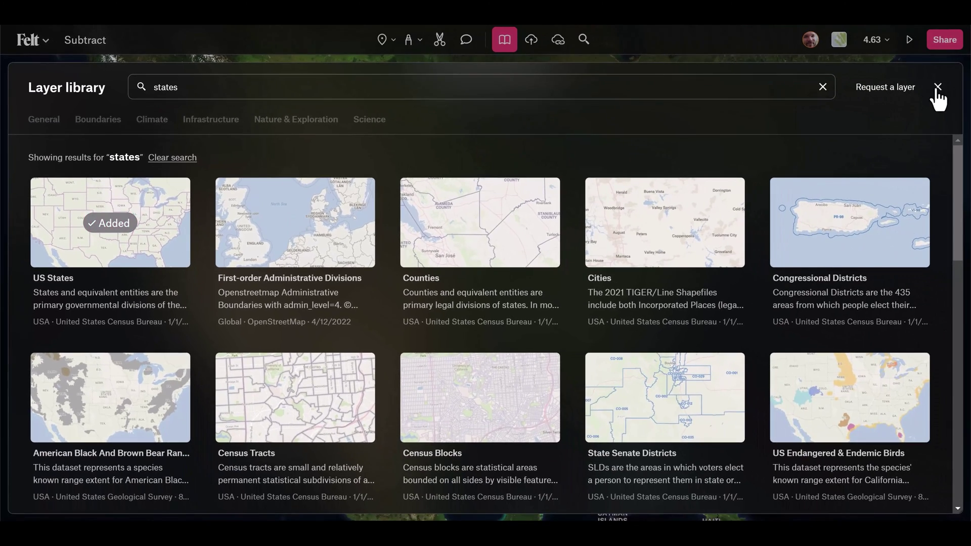
left_click(938, 87)
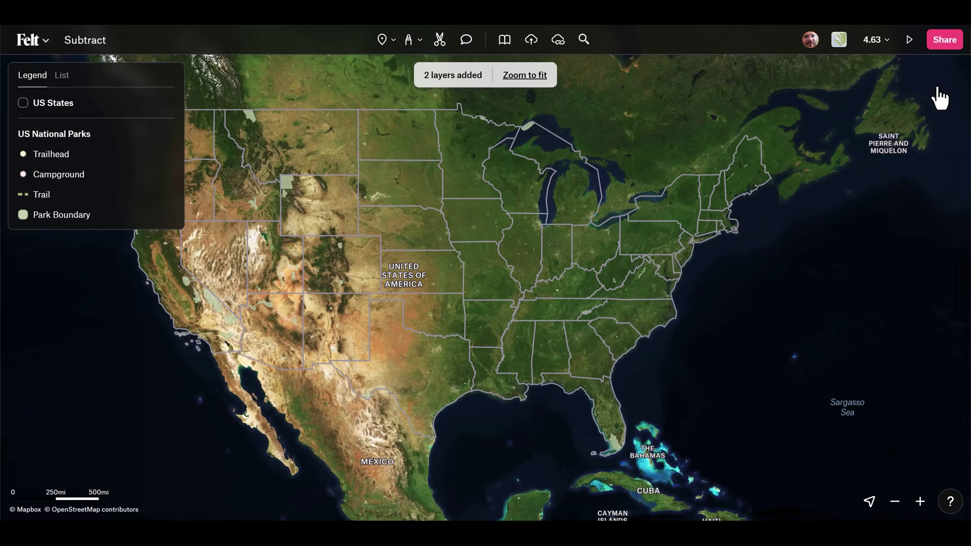
- Fill the US States layer dark grey #333333
left_click(77, 114)
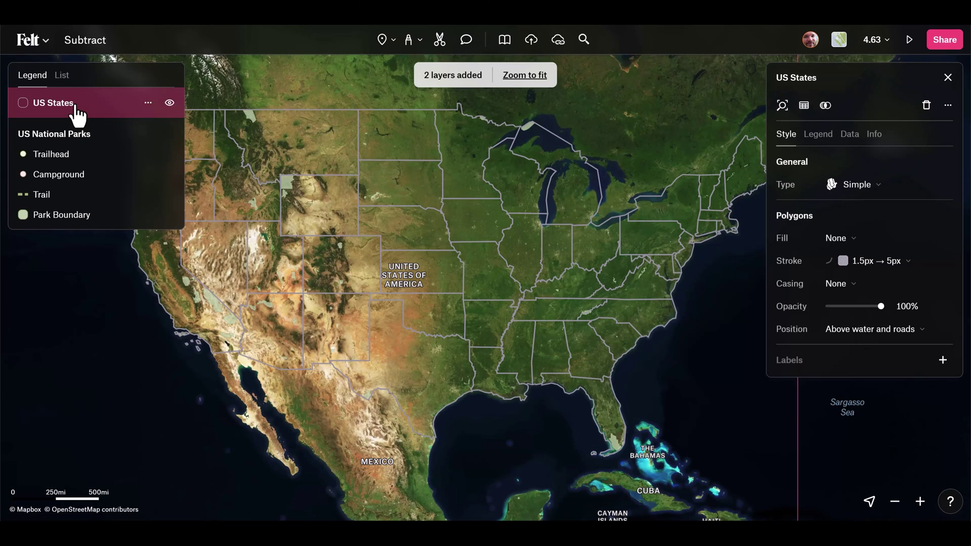
left_click(836, 239)
left_click(641, 192)
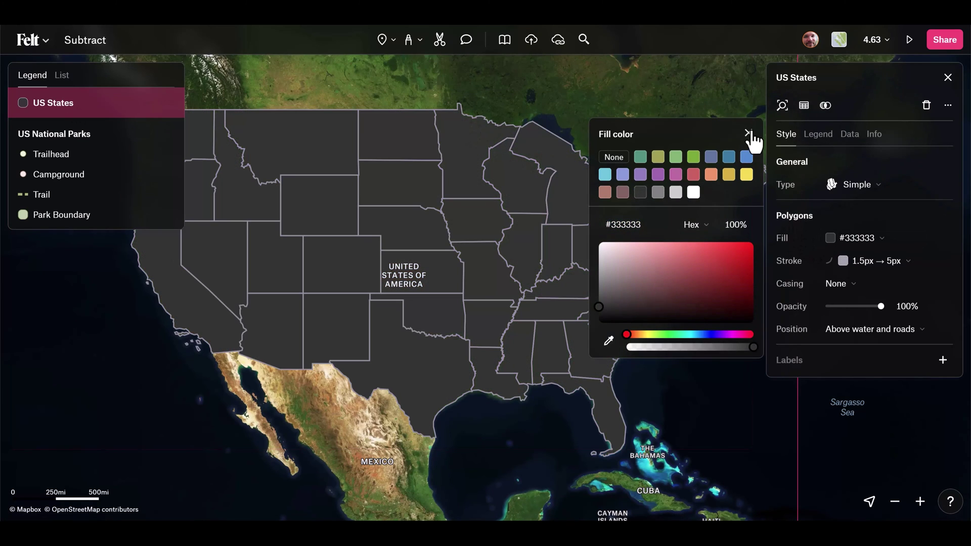
left_click(749, 134)
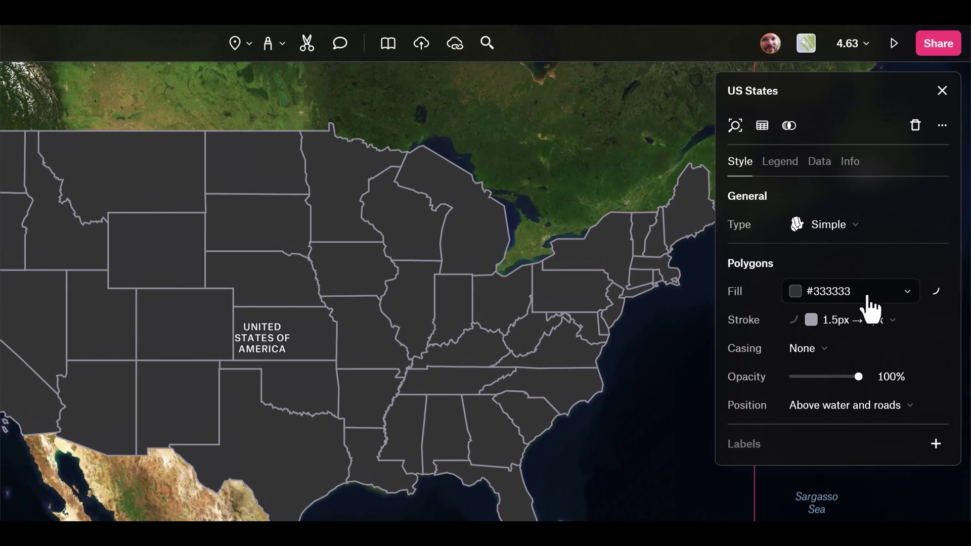
- Subtract NPS Boundaries from US States into a new output layer named 'Mask'
left_click(789, 127)
left_click(788, 129)
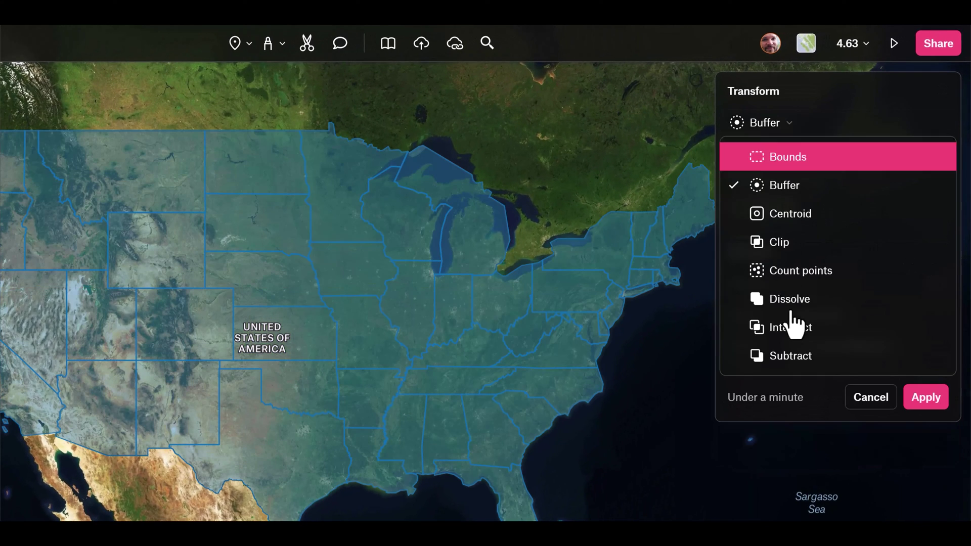
left_click(798, 357)
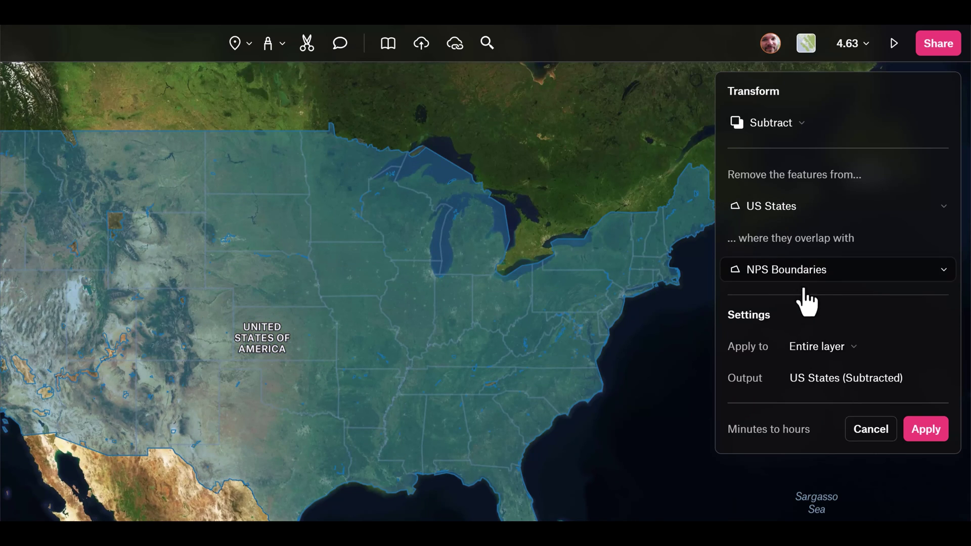
left_click(821, 378)
type("Mask")
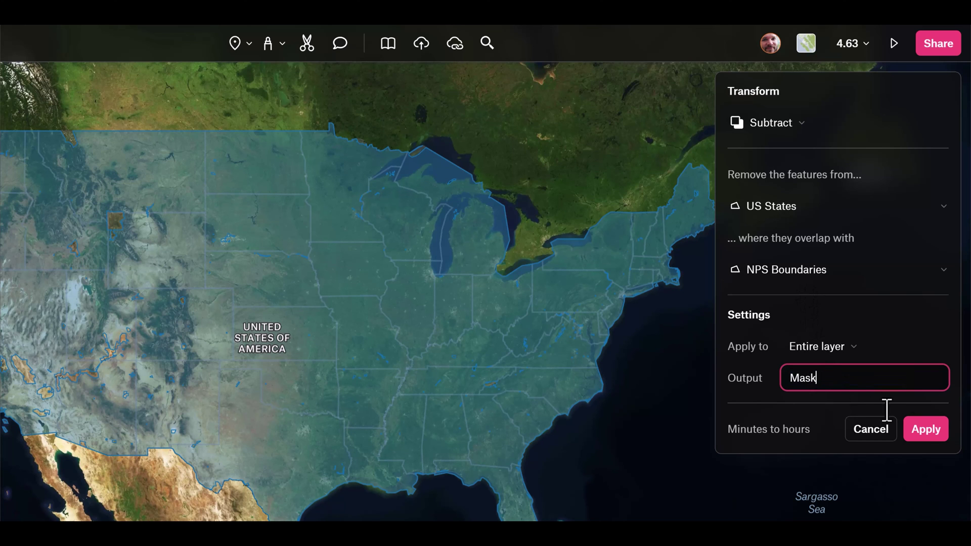
left_click(927, 429)
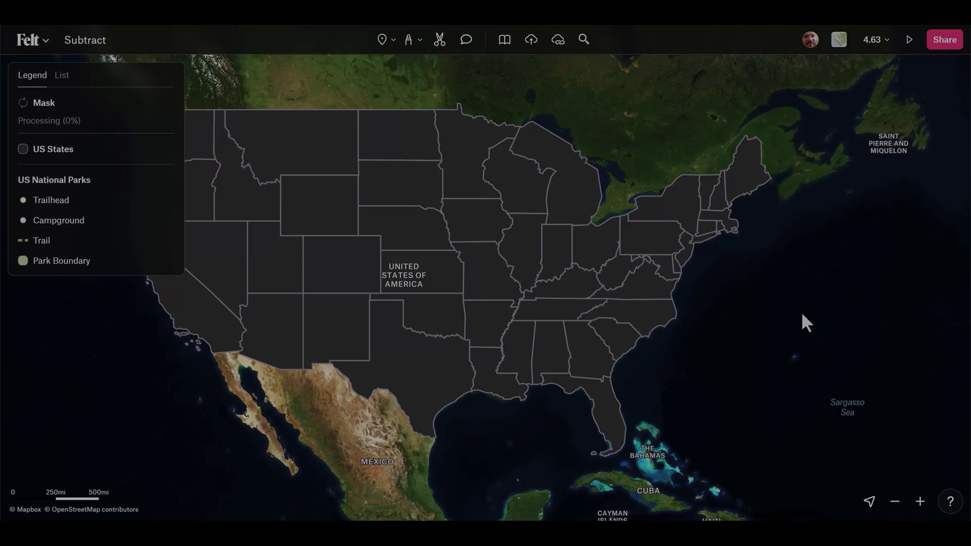
- Fill the Mask layer with #333333 and set its stroke colour to None
left_click(58, 113)
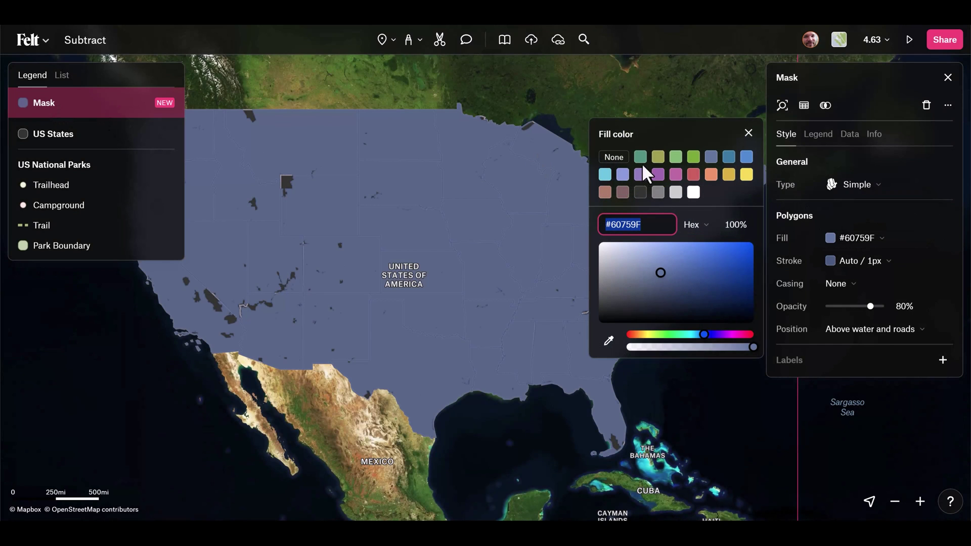
left_click(640, 192)
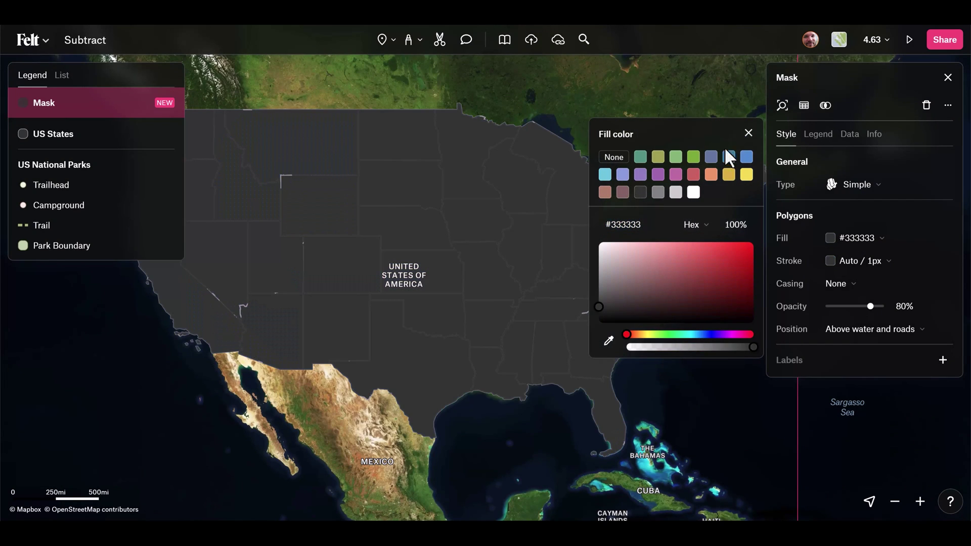
left_click(867, 274)
left_click(671, 274)
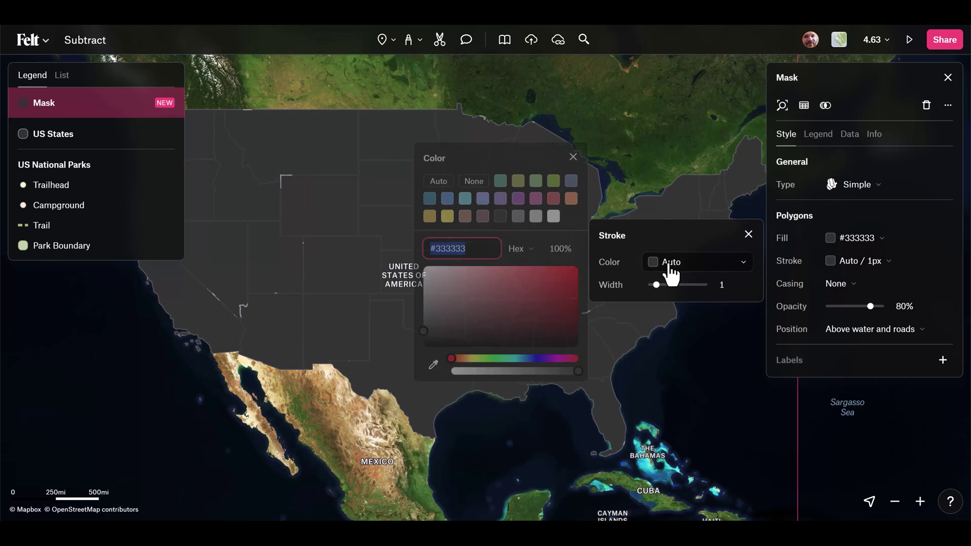
left_click(478, 181)
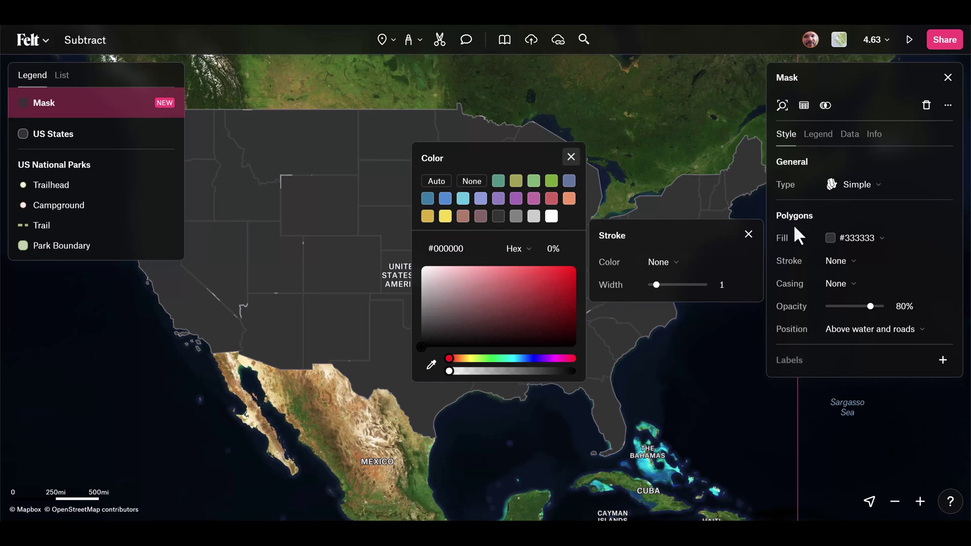
key("Escape")
key("Escape")
scroll(249, 306, "up", 3)
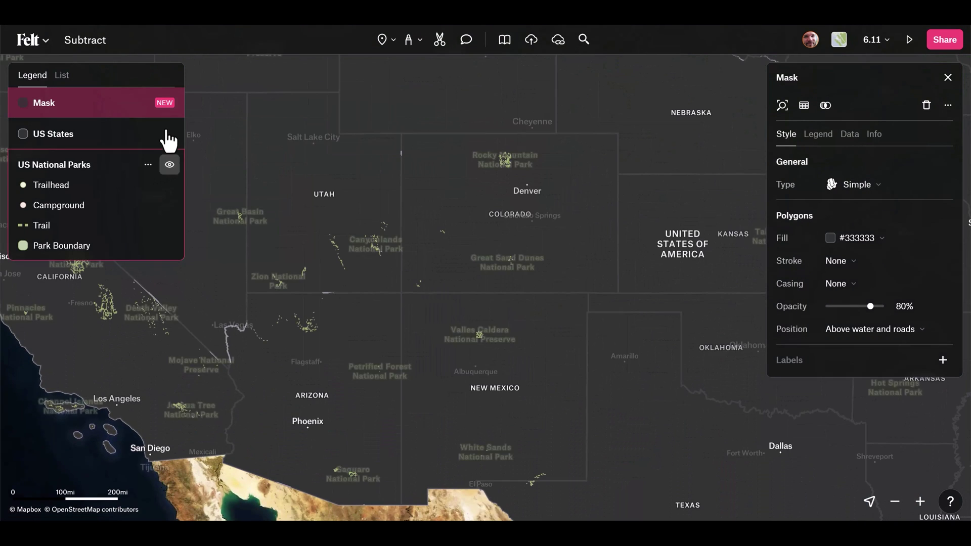
- Hide the US States and US National Parks layers and zoom in on Yellowstone
left_click(169, 134)
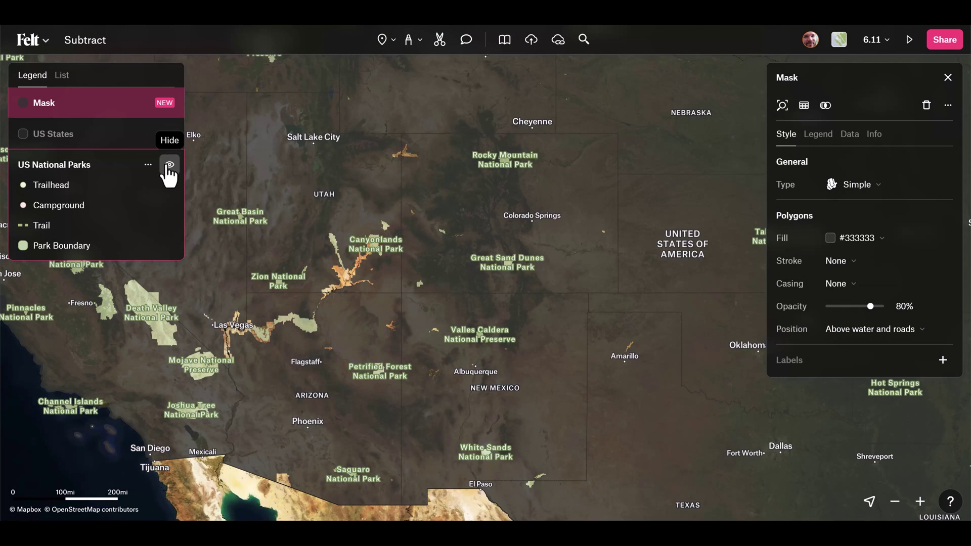
left_click(170, 165)
left_click_drag(343, 130, 299, 179)
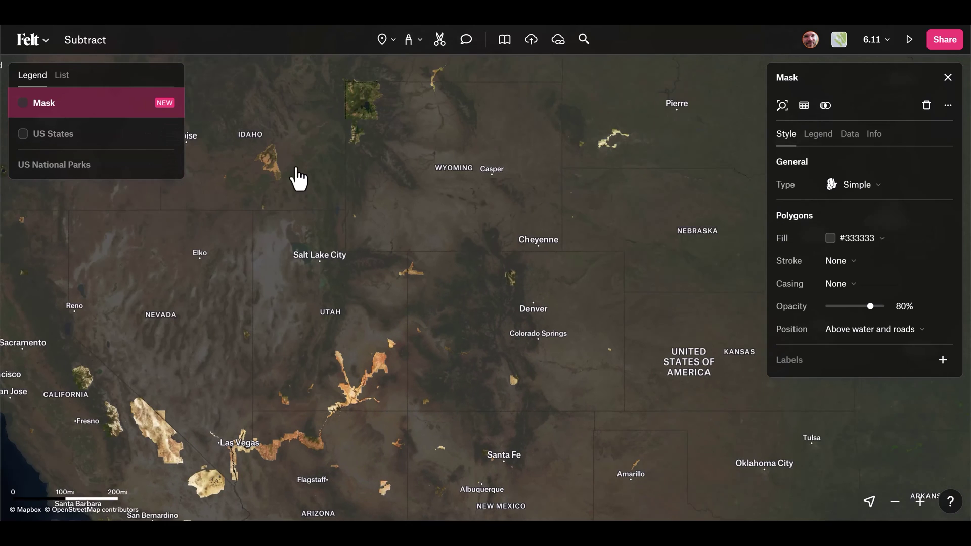
left_click_drag(873, 306, 893, 306)
scroll(368, 129, "up", 5)
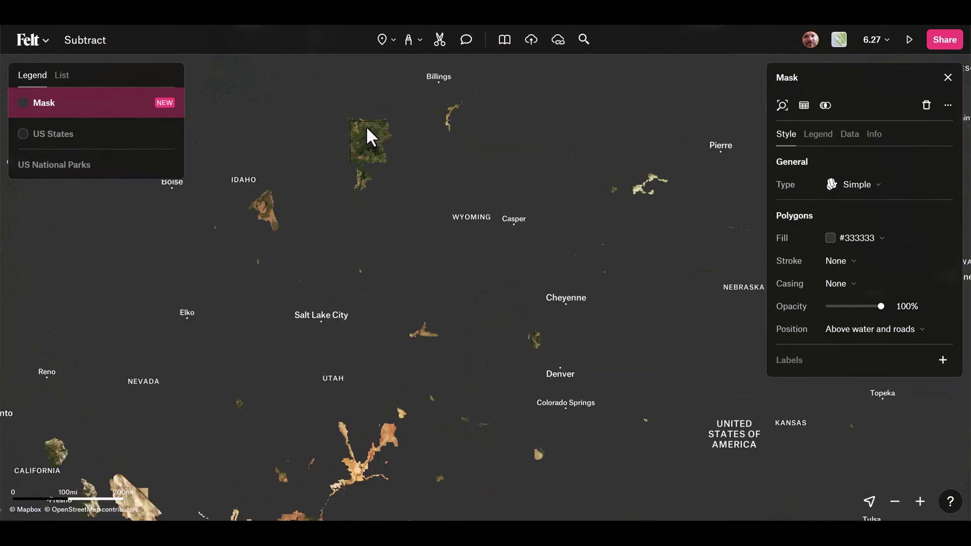
scroll(366, 129, "up", 3)
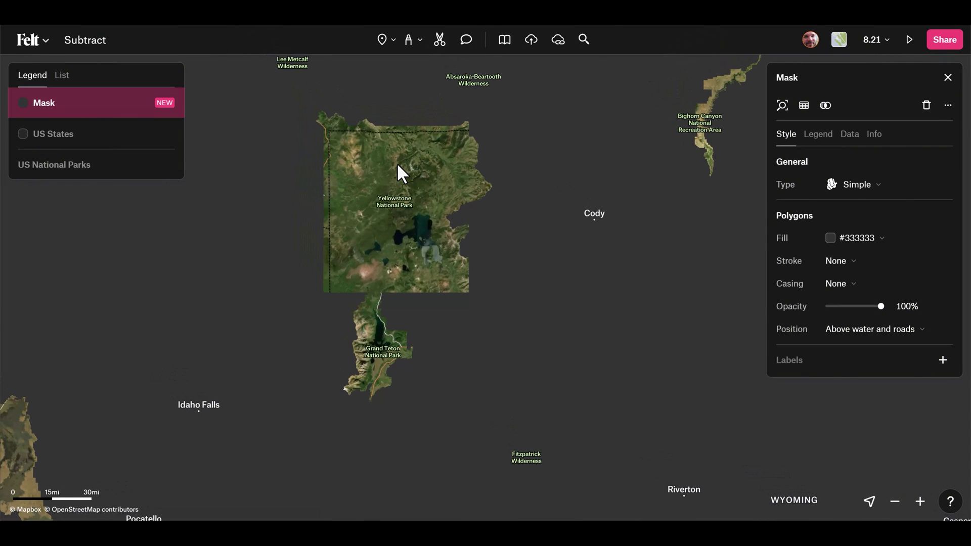
scroll(382, 175, "up", 2)
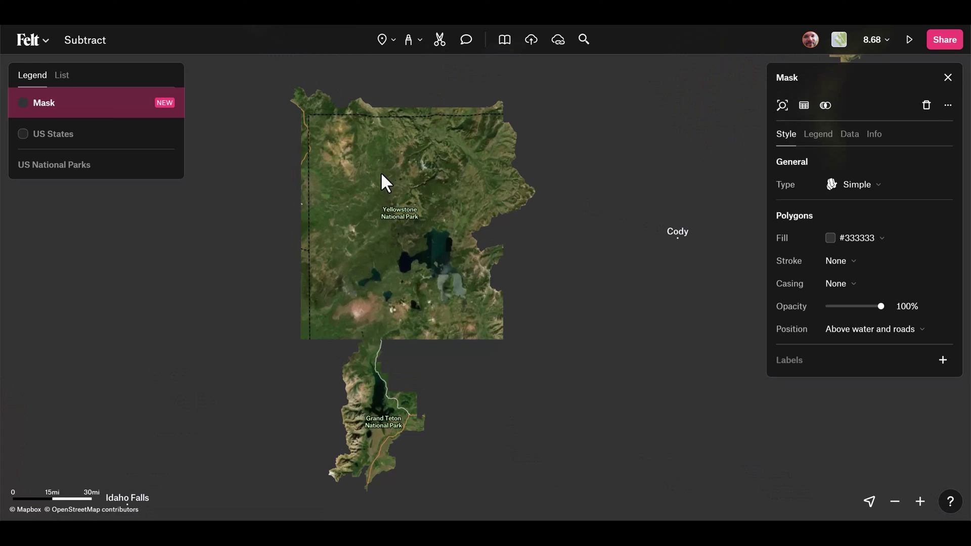
- Set the Mask opacity to about 78% and turn off the Satellite basemap labels
left_click(874, 305)
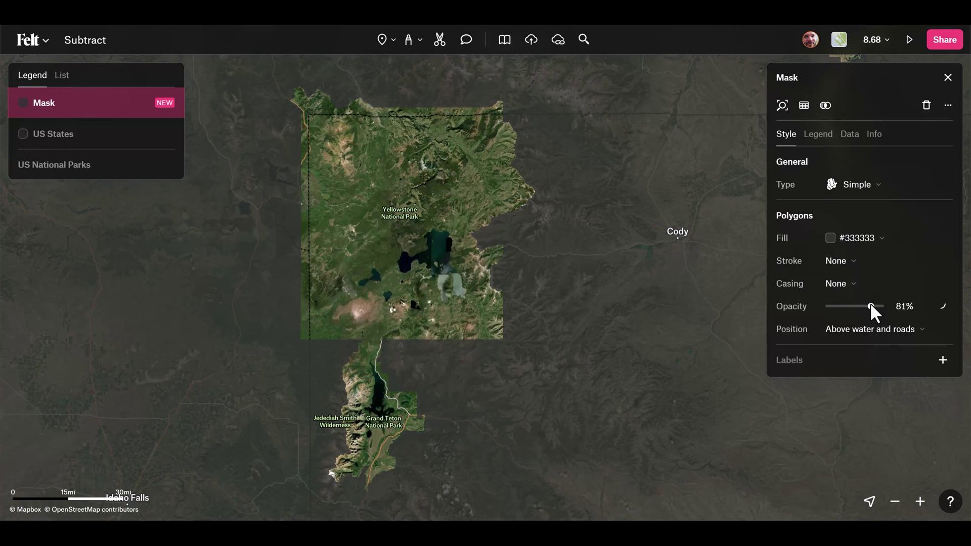
left_click_drag(871, 304, 869, 304)
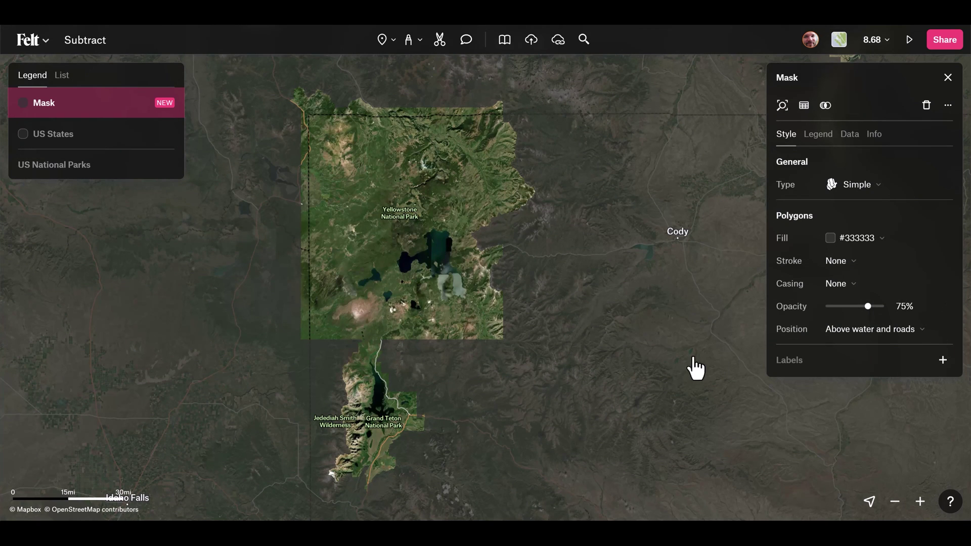
left_click_drag(853, 306, 850, 306)
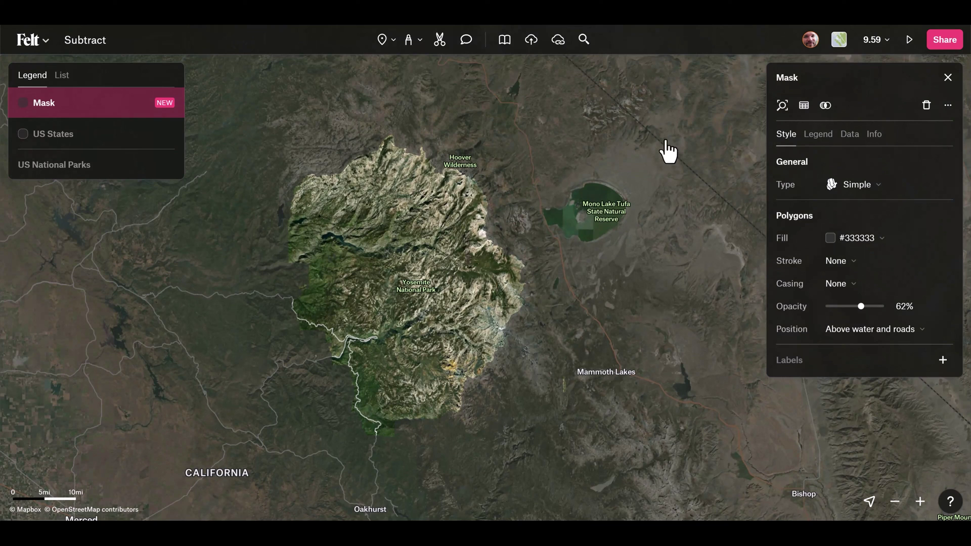
left_click(840, 40)
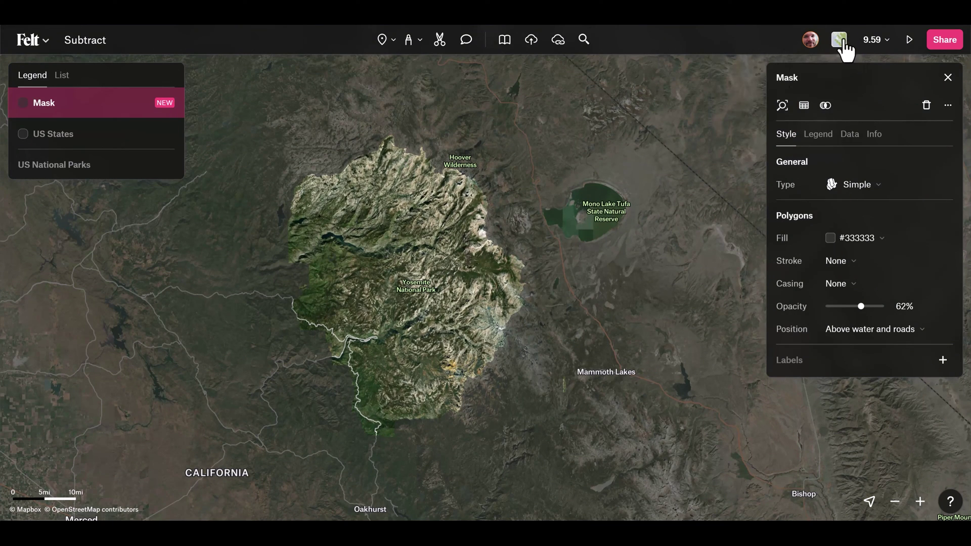
mouse_move(840, 44)
left_click(836, 138)
left_click(860, 174)
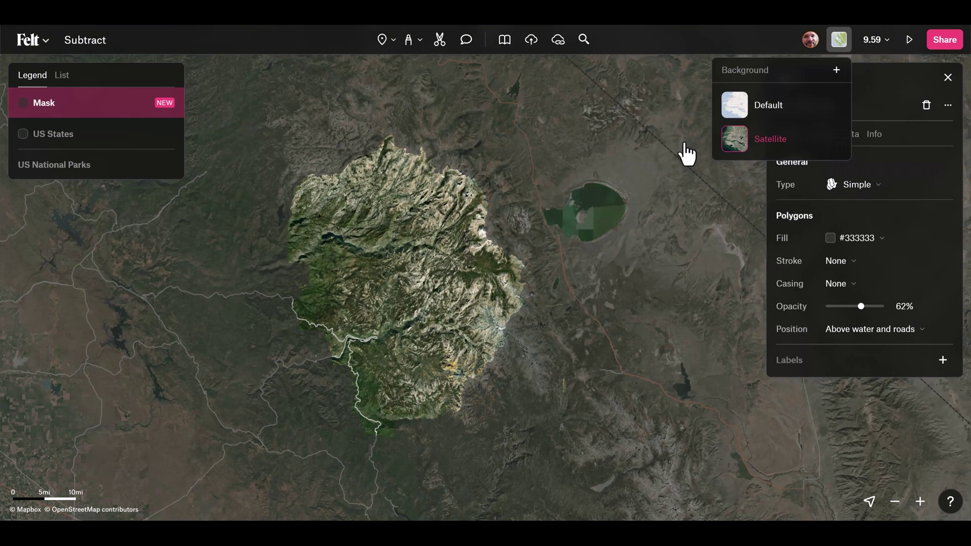
left_click(870, 306)
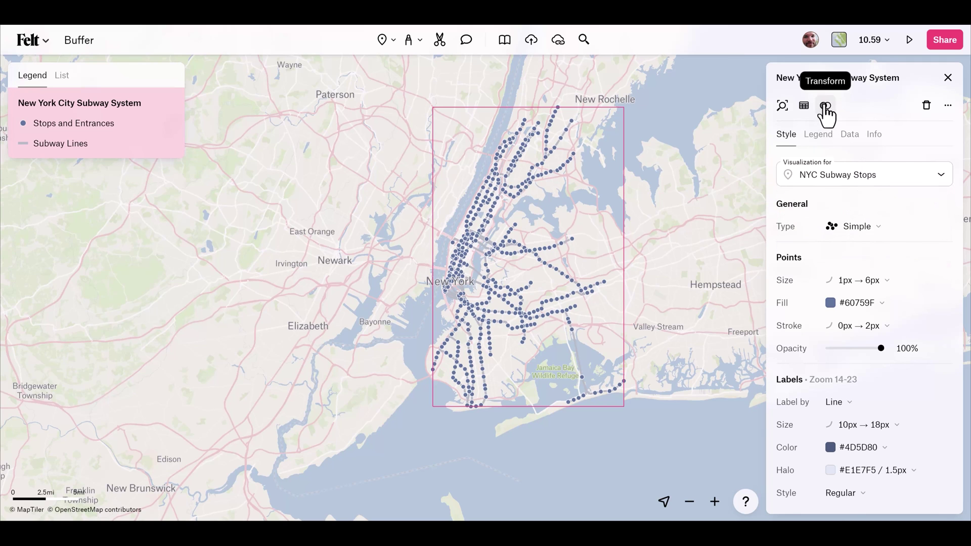
- Make the buffer circles more transparent and bring up the point visualization Type choices
left_click(825, 105)
left_click(824, 106)
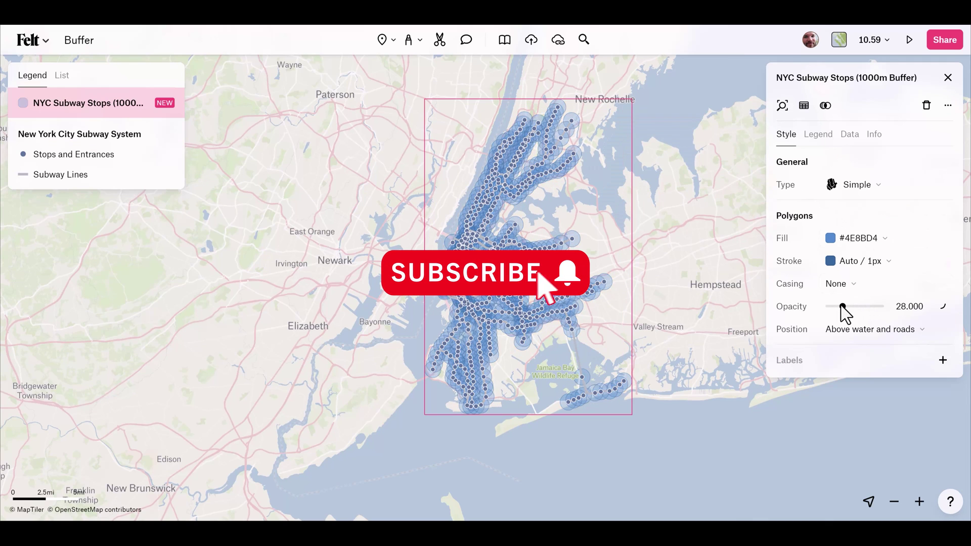
left_click_drag(844, 311, 839, 310)
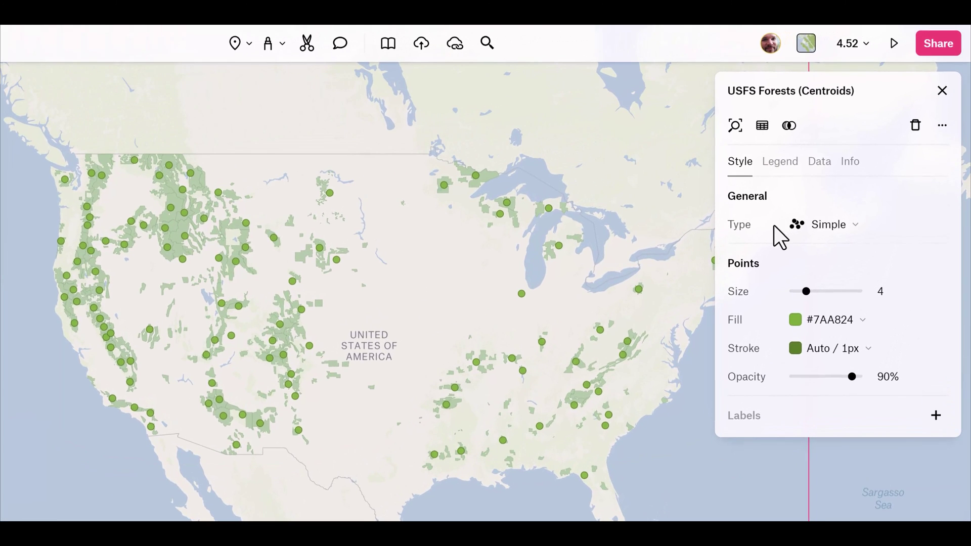
left_click(860, 185)
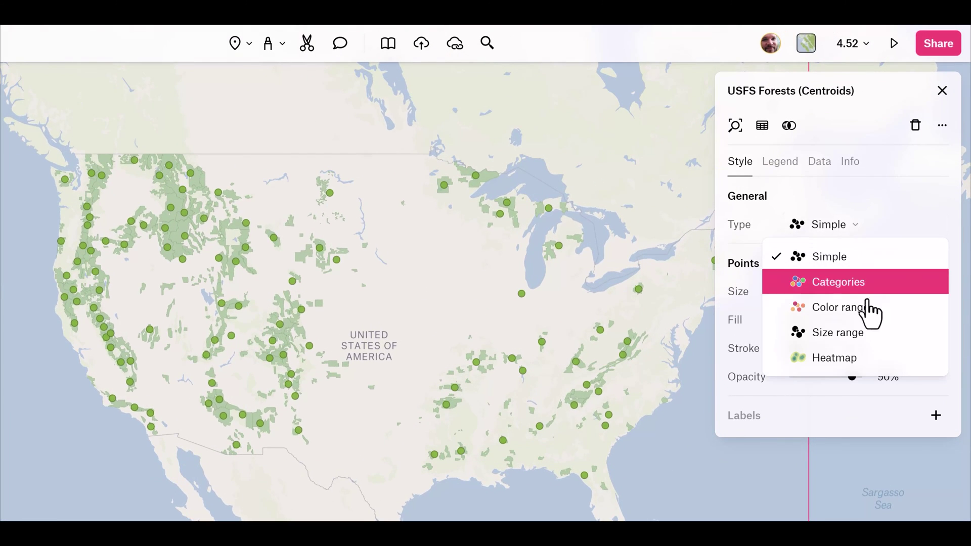